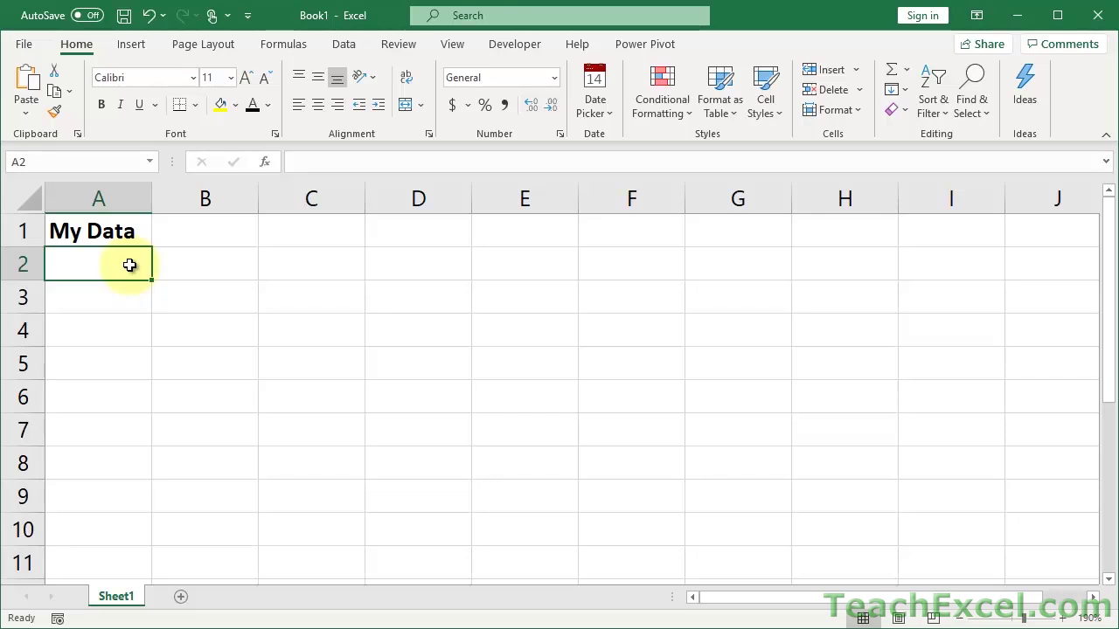
# - Enter the values 100 and 101 in cells A2 and A3 under My Data
pyautogui.write('100')
pyautogui.press('Return')
pyautogui.write('101')
pyautogui.press('Return')
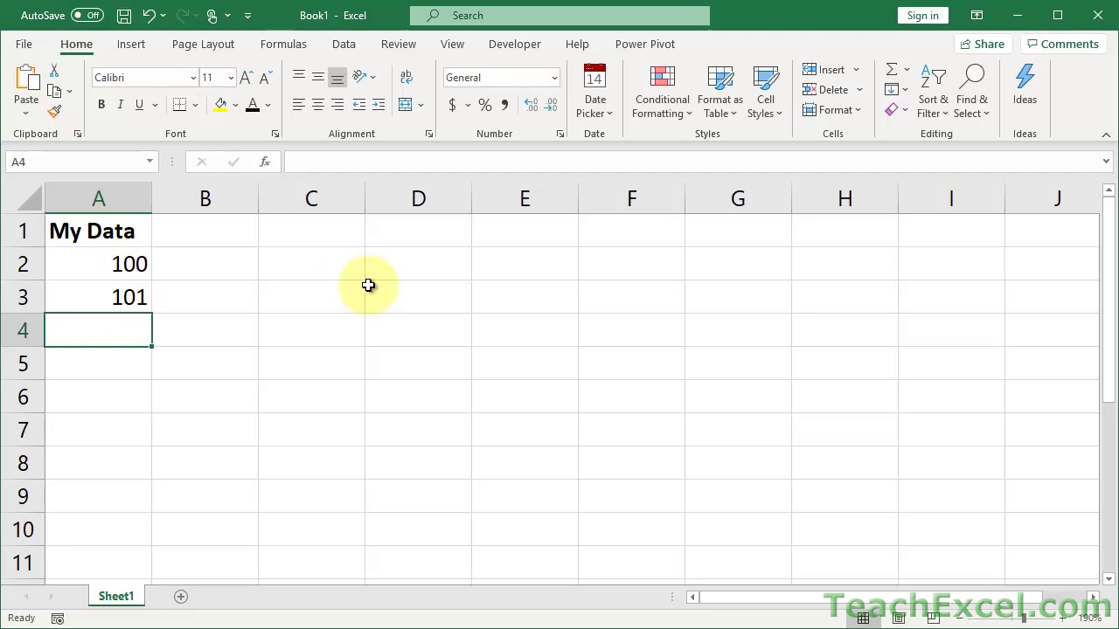
# - Try to enter a duplicate 101 in cell A4 and cancel the entry
pyautogui.hotkey('ctrl', "'")
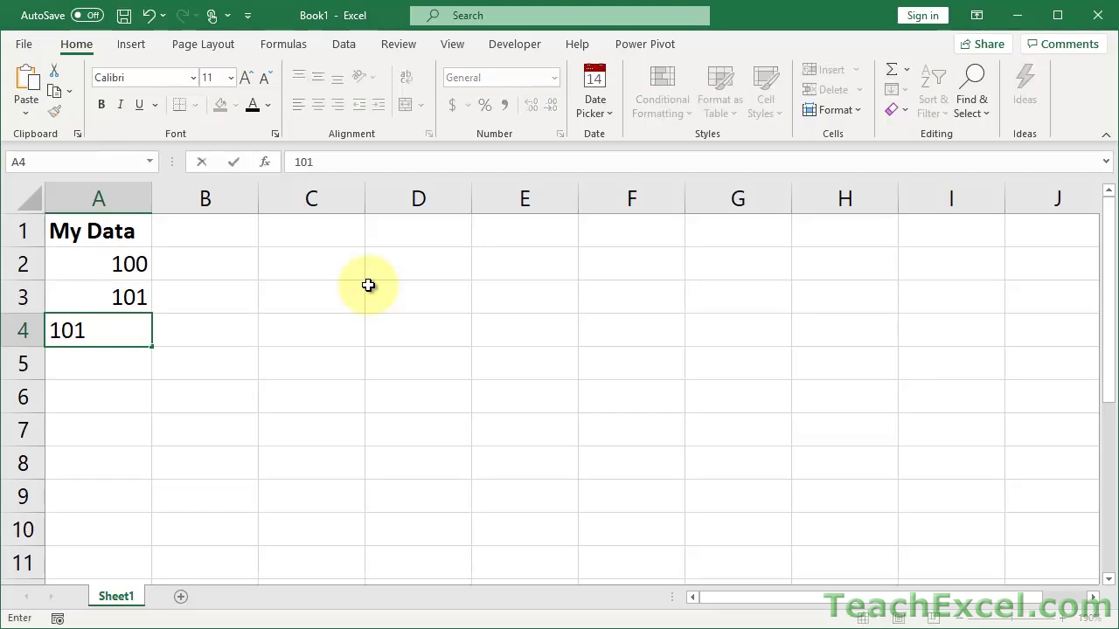
pyautogui.press('Return')
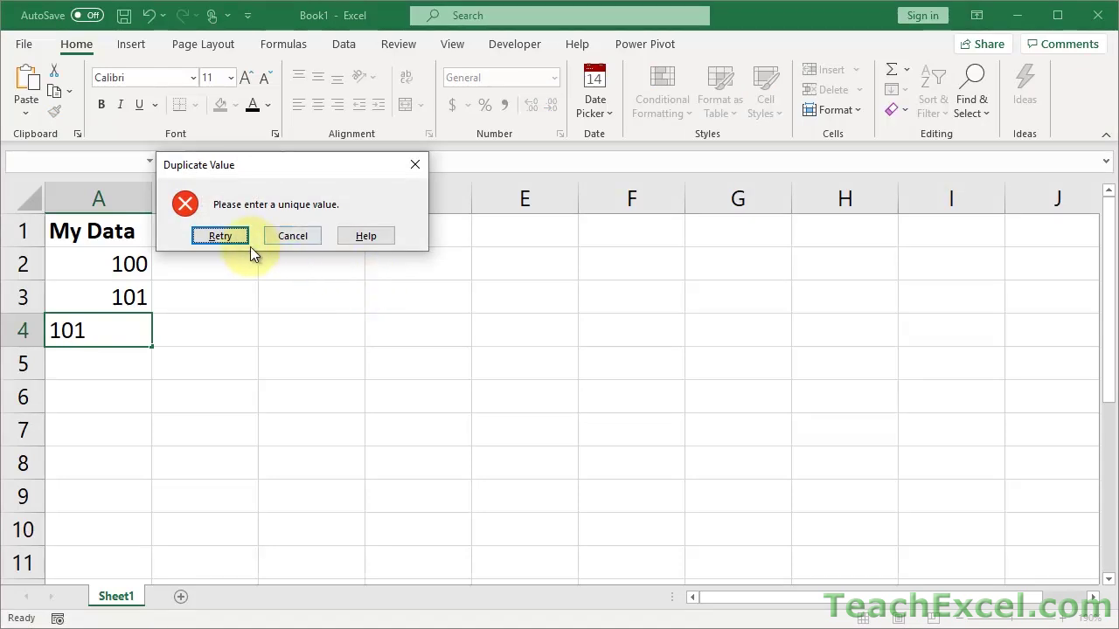
pyautogui.click(289, 235)
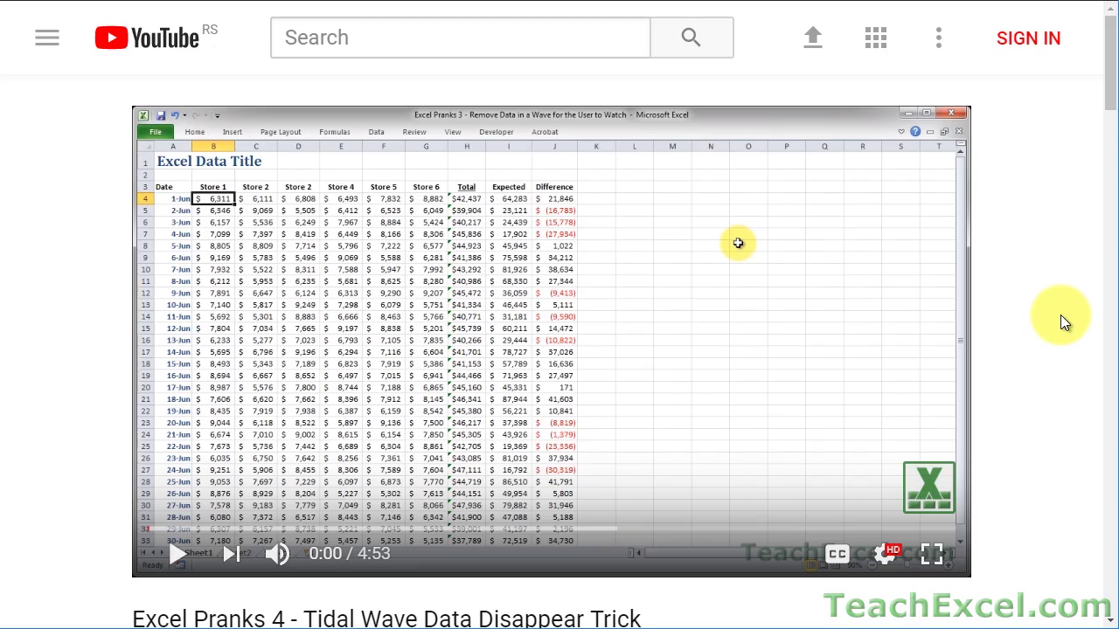
# - Switch to the YouTube video page and open the Excel file link in its description
pyautogui.scroll(-5, 1060, 315)
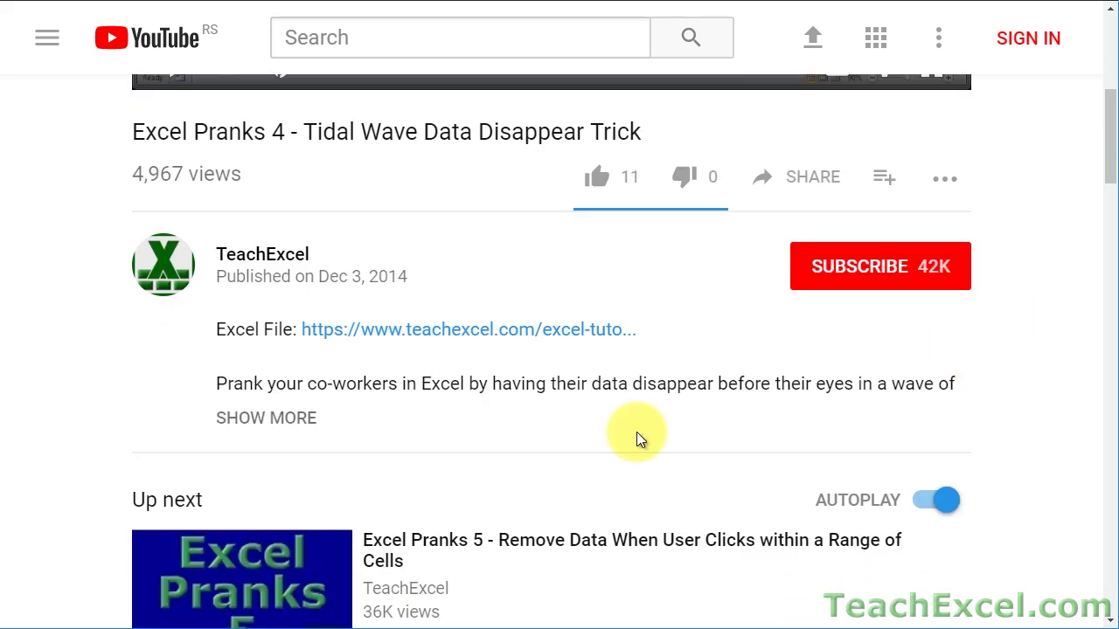
pyautogui.click(400, 340)
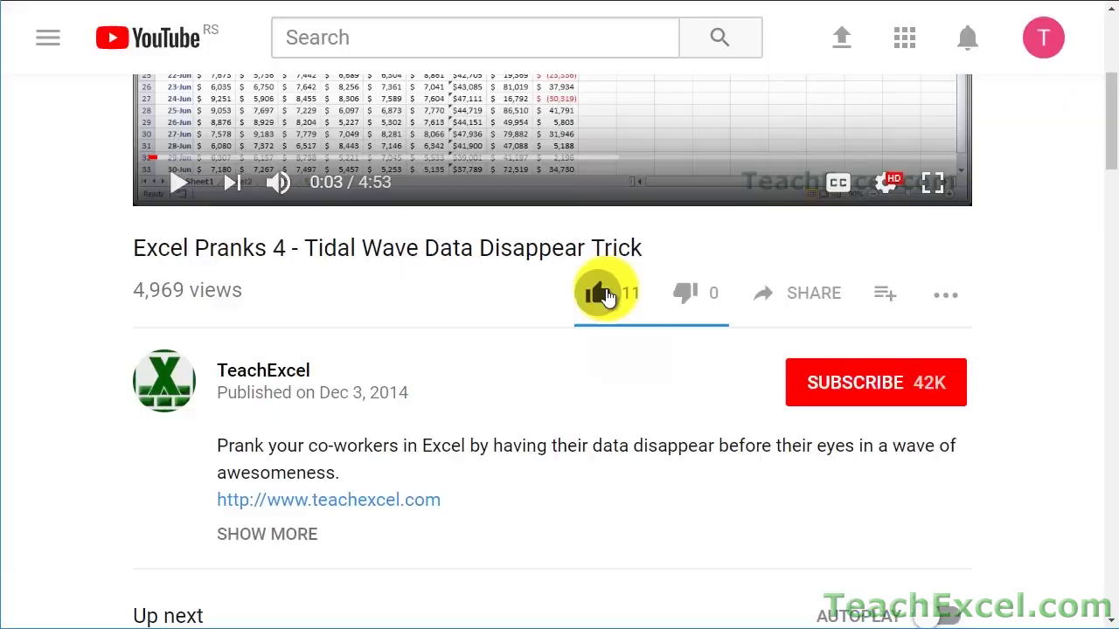
# - Like the Excel Pranks 4 video and subscribe to the TeachExcel channel with notifications turned on
pyautogui.click(603, 295)
pyautogui.click(822, 378)
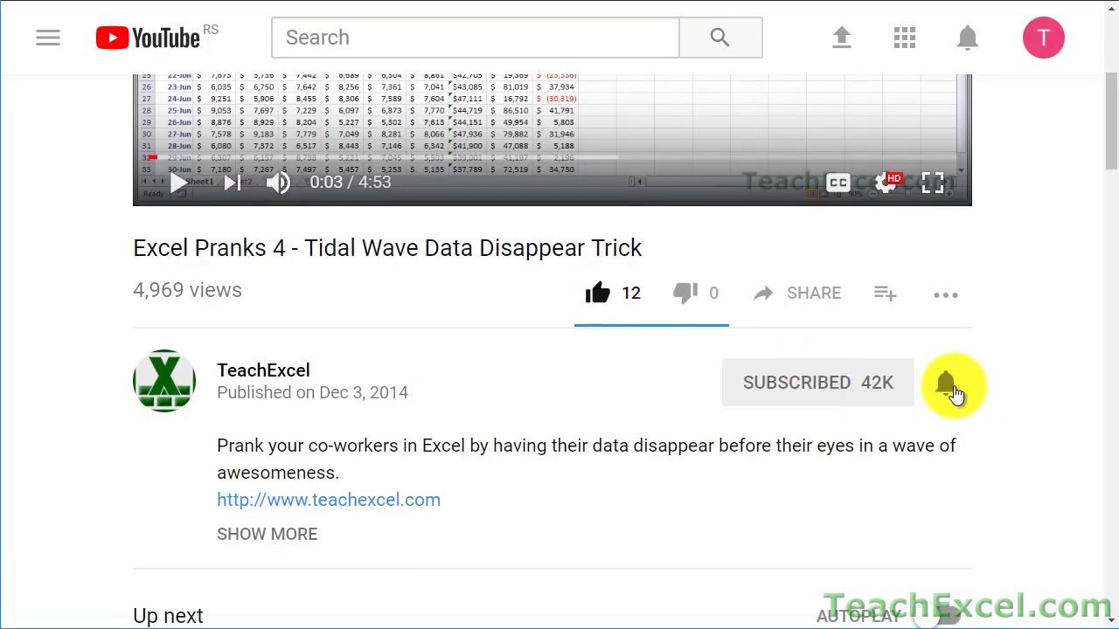
pyautogui.click(949, 387)
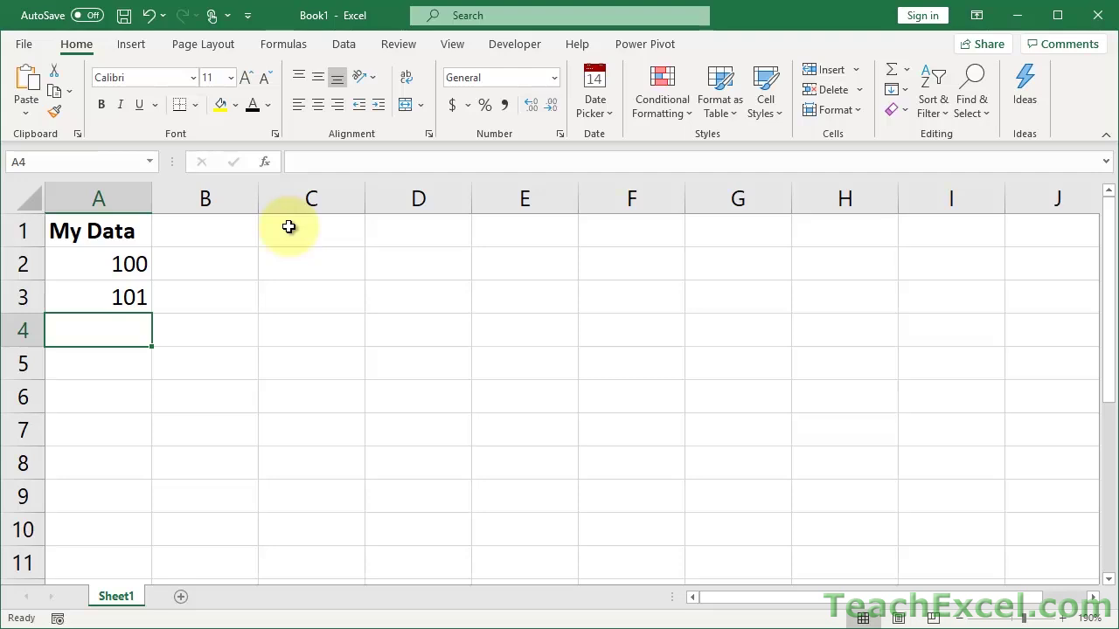
# - In Excel, enter the formula =COUNTIF(A2:A6,A2) in cell B2 to count how often A2's value occurs
pyautogui.click(237, 270)
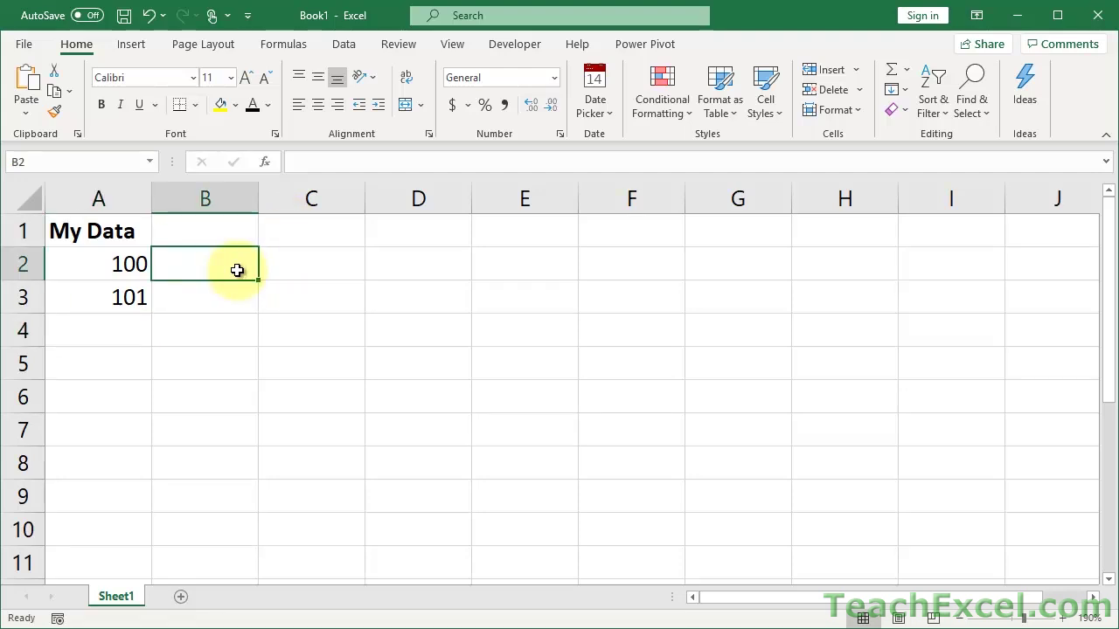
pyautogui.write('=')
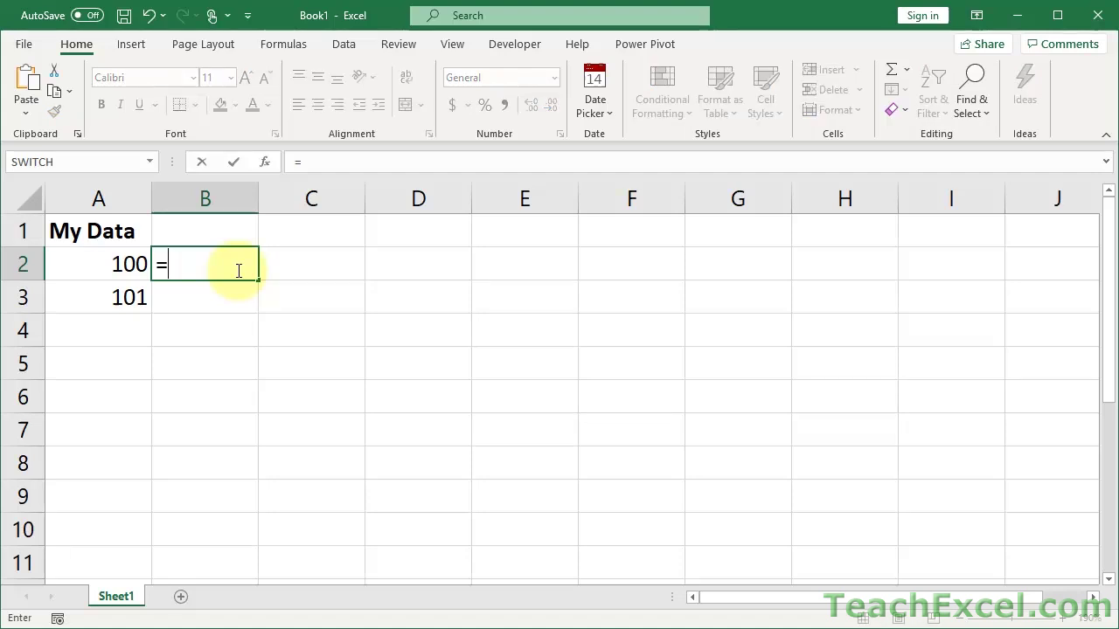
pyautogui.write('coun')
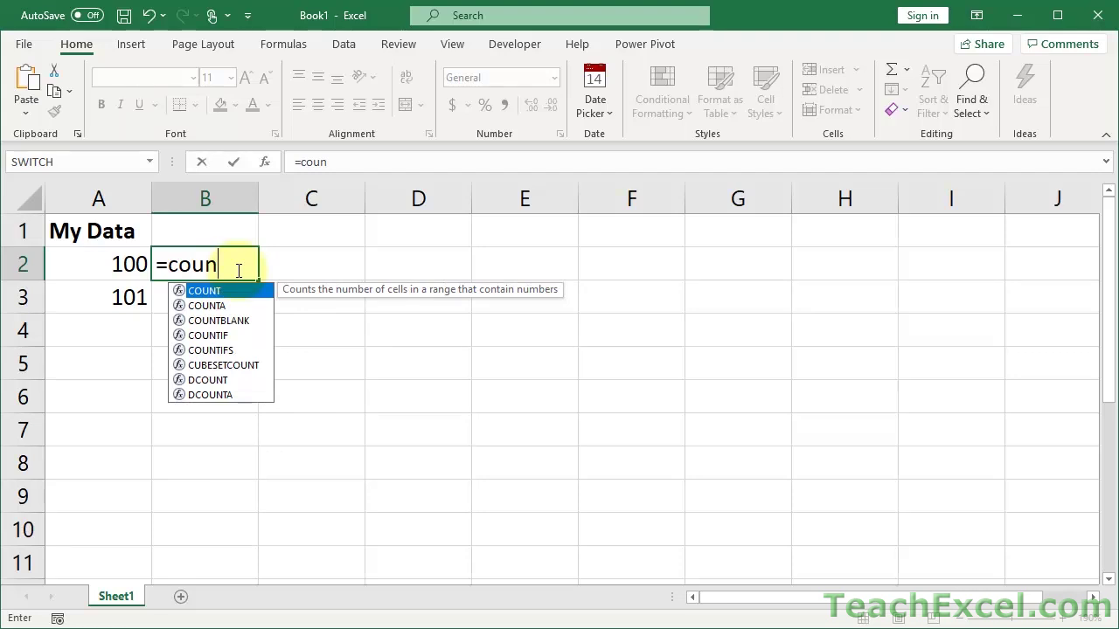
pyautogui.write('tif')
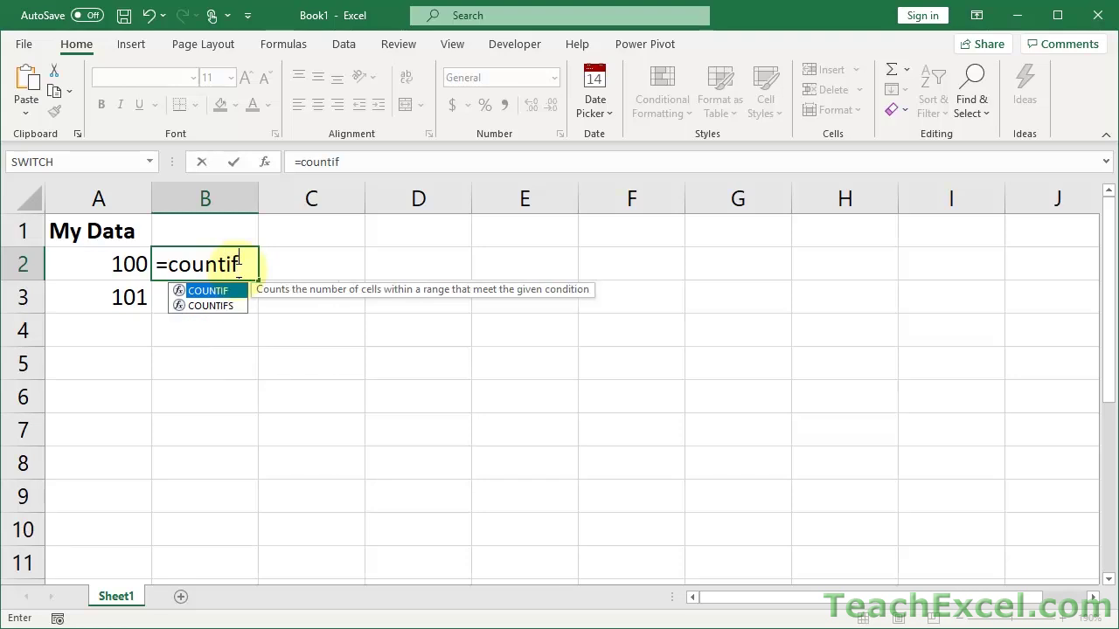
pyautogui.press('Tab')
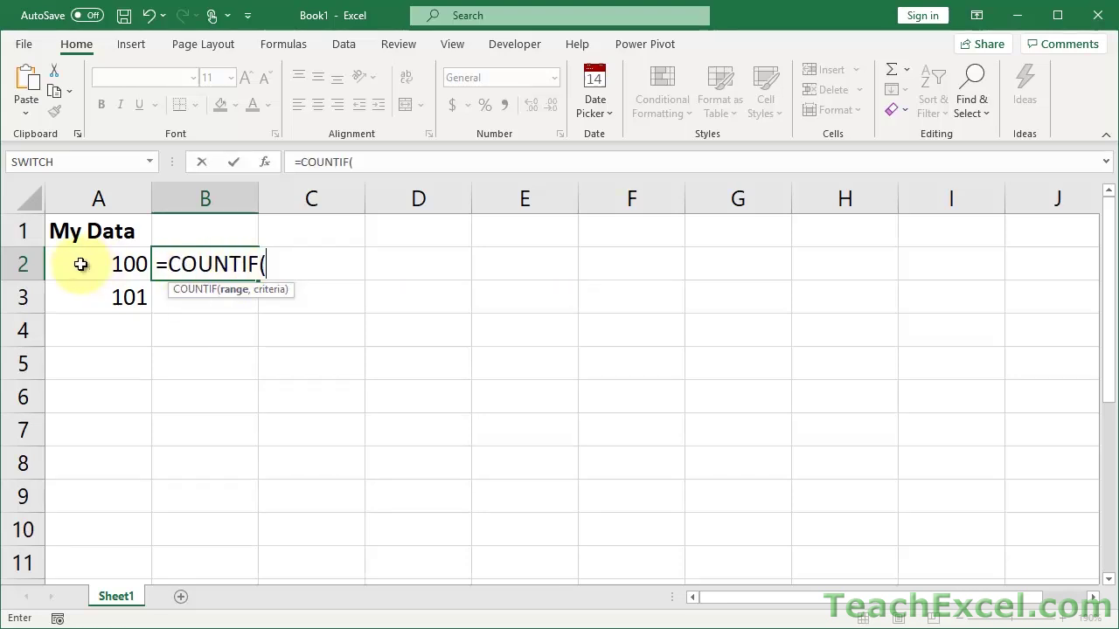
pyautogui.moveTo(82, 262); pyautogui.dragTo(80, 404)
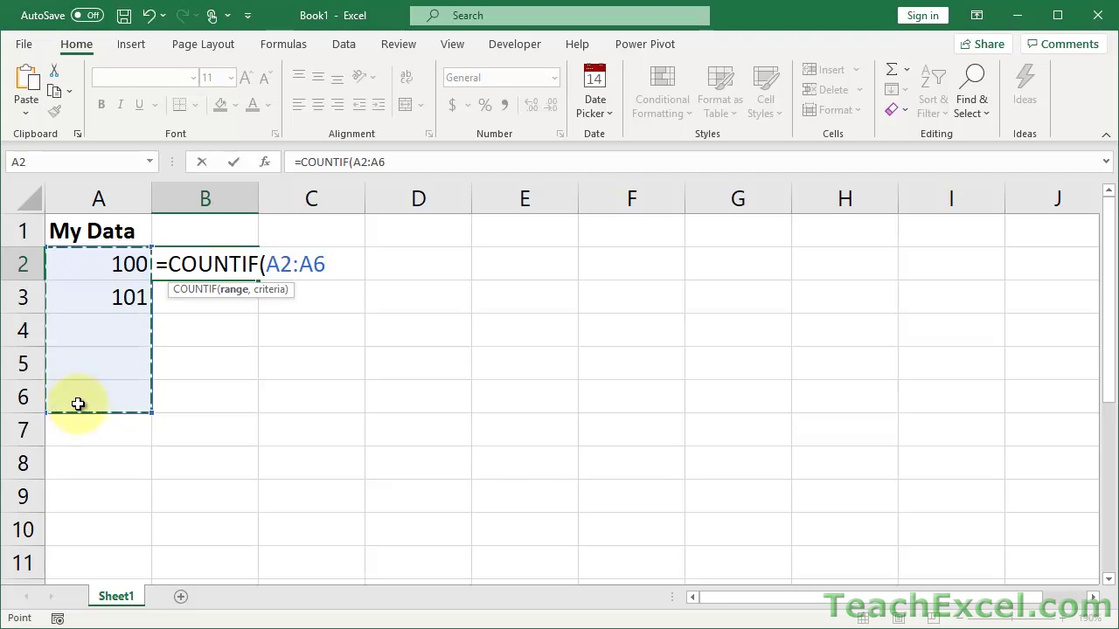
pyautogui.write(',')
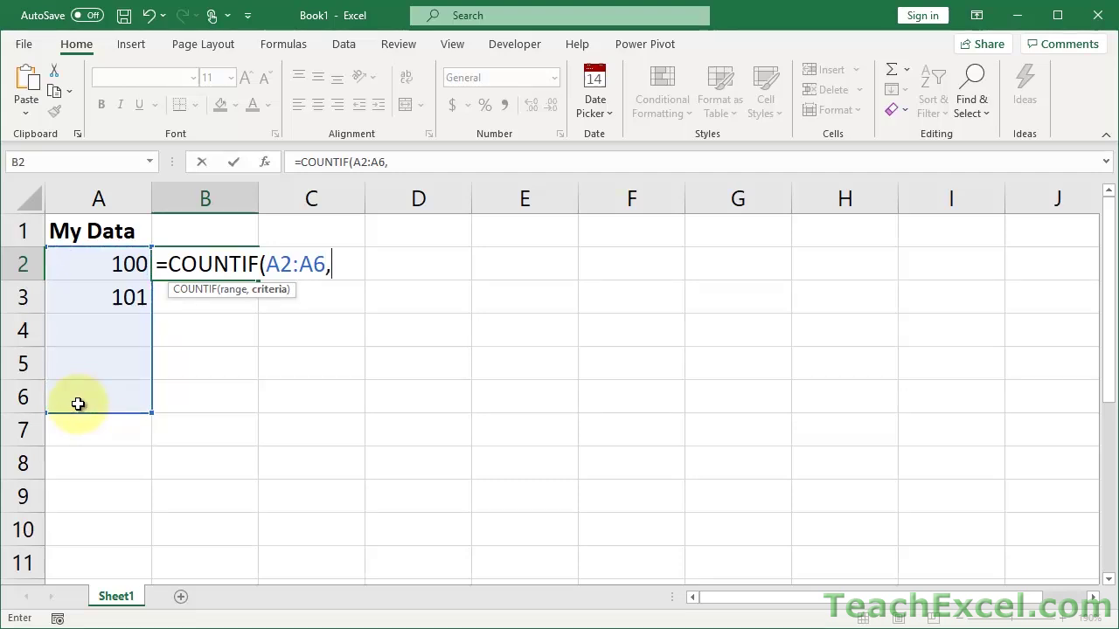
pyautogui.click(85, 263)
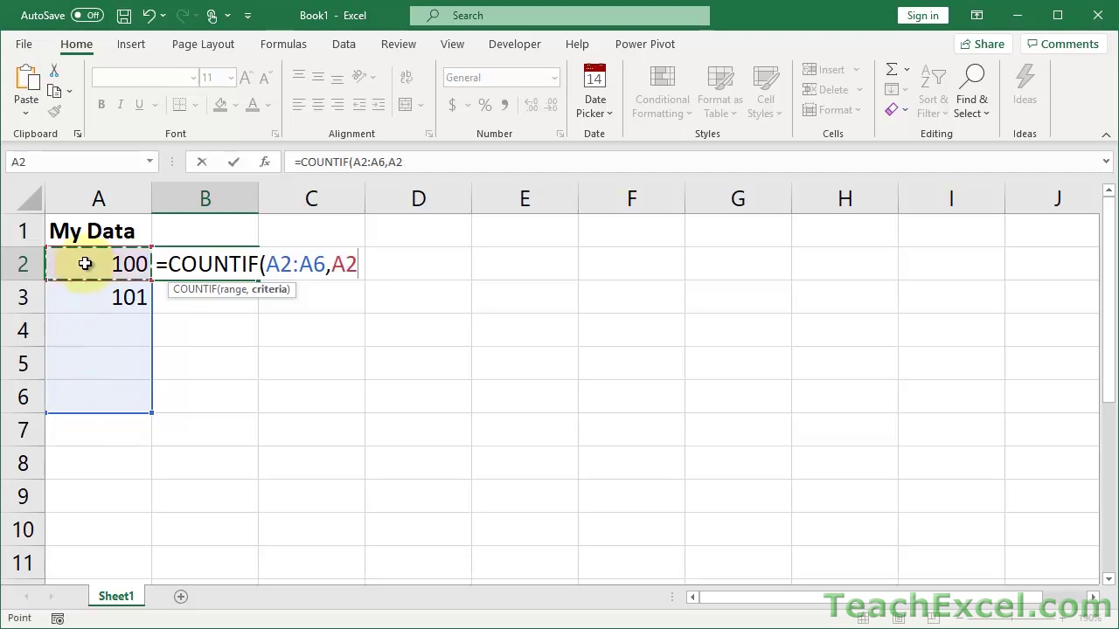
pyautogui.write(')')
pyautogui.press('Return')
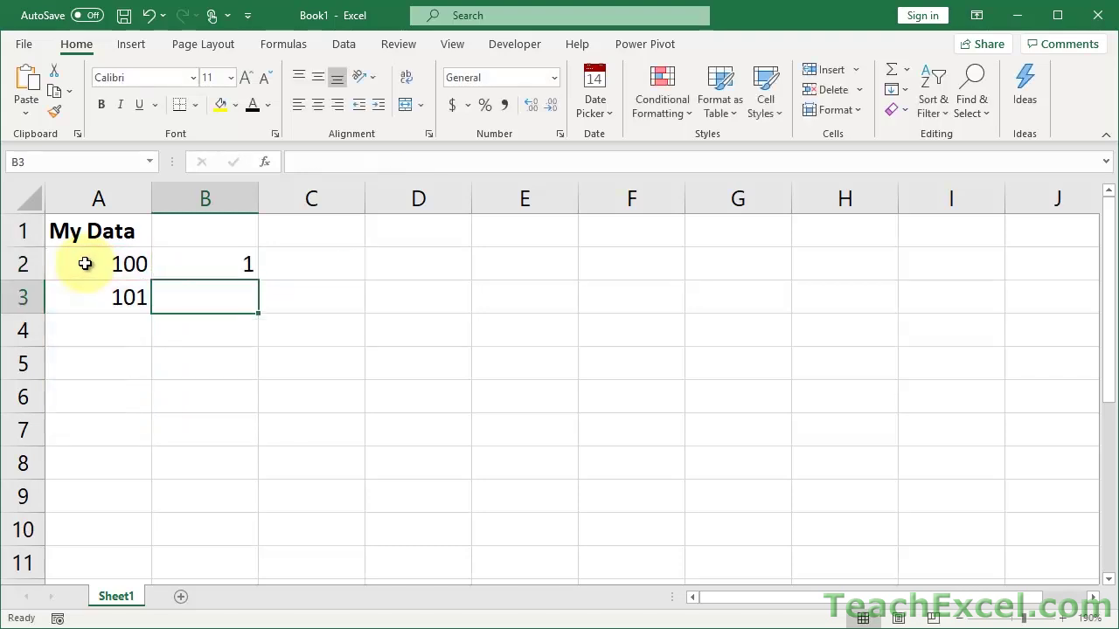
pyautogui.press('Up')
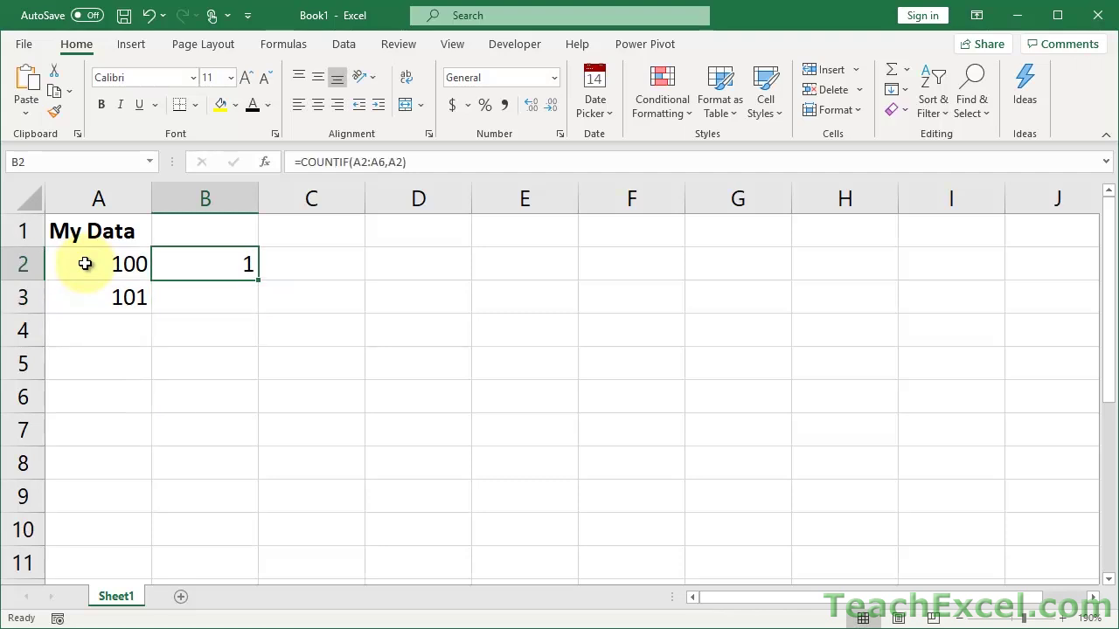
# - Clear all data validation settings from the range A2:A6
pyautogui.press('Left')
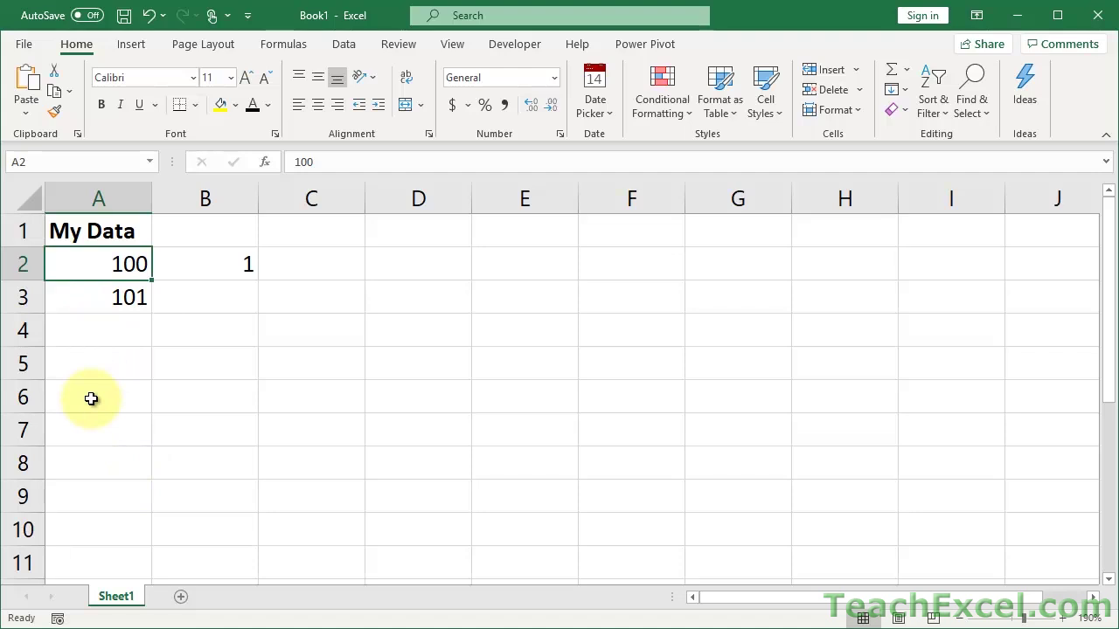
pyautogui.click(120, 298)
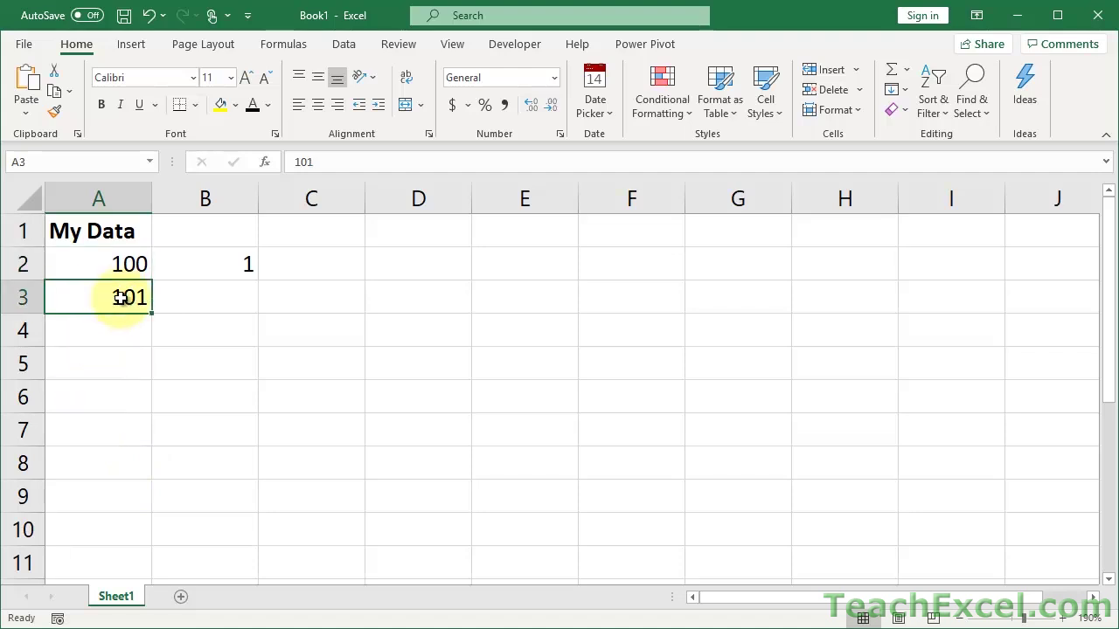
pyautogui.press('Up')
pyautogui.hotkey('shift', 'Down')
pyautogui.hotkey('shift', 'Down')
pyautogui.hotkey('shift', 'Down')
pyautogui.hotkey('shift', 'Down')
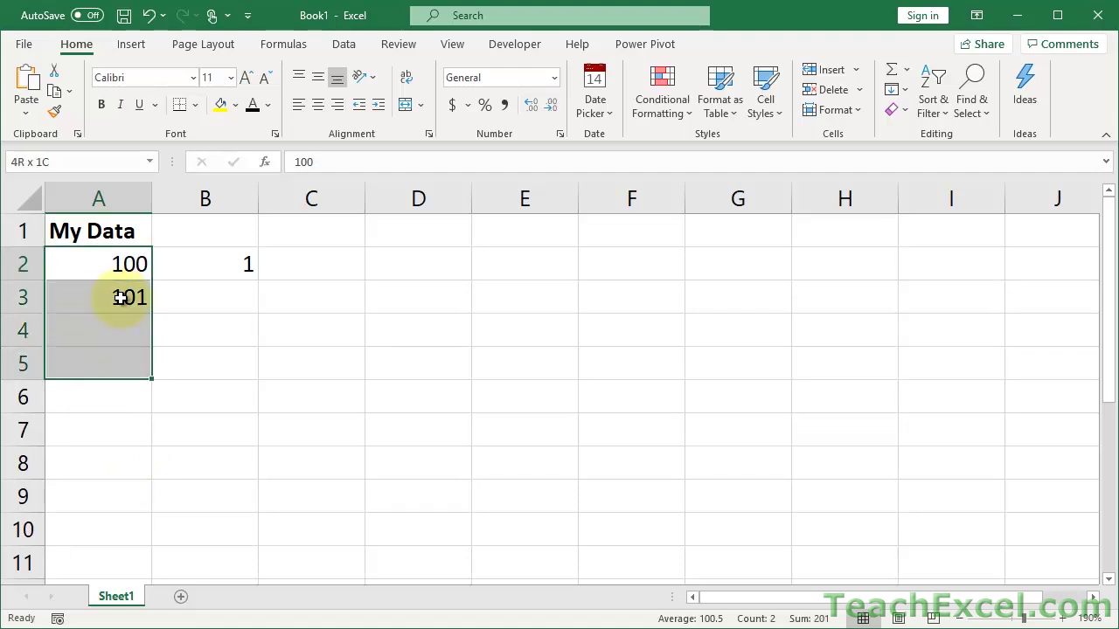
pyautogui.hotkey('alt', 'a')
pyautogui.press('v')
pyautogui.press('v')
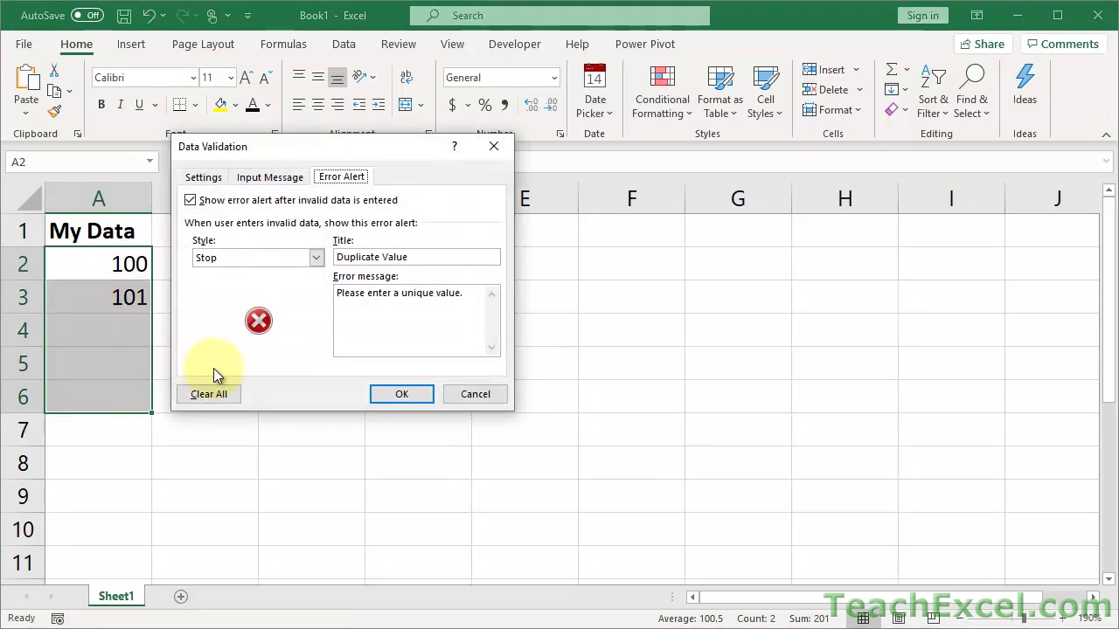
pyautogui.click(206, 394)
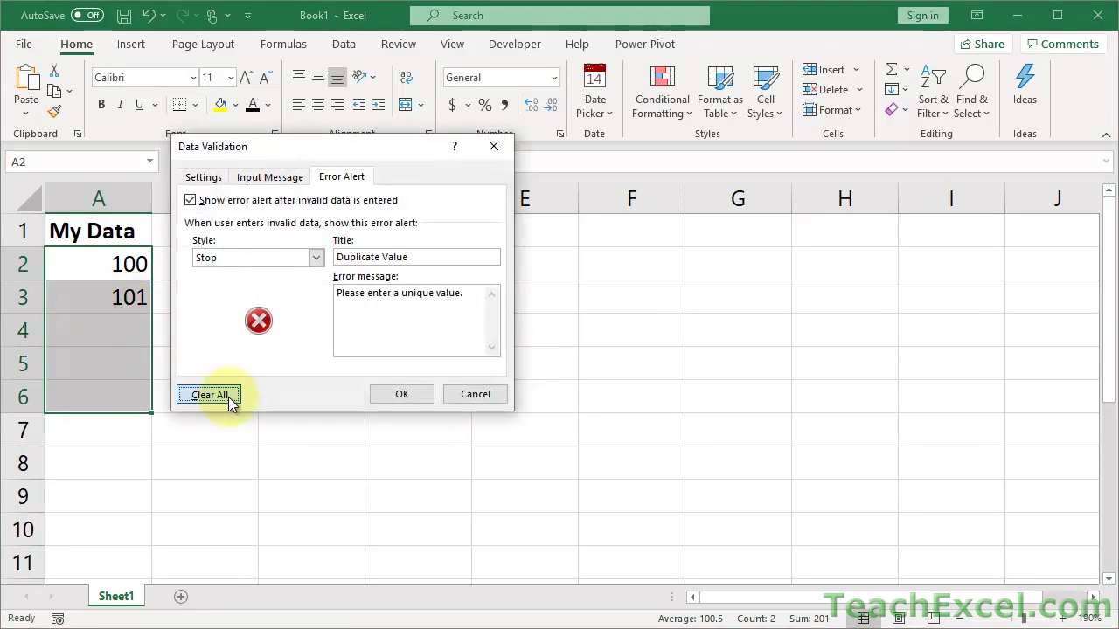
pyautogui.click(404, 393)
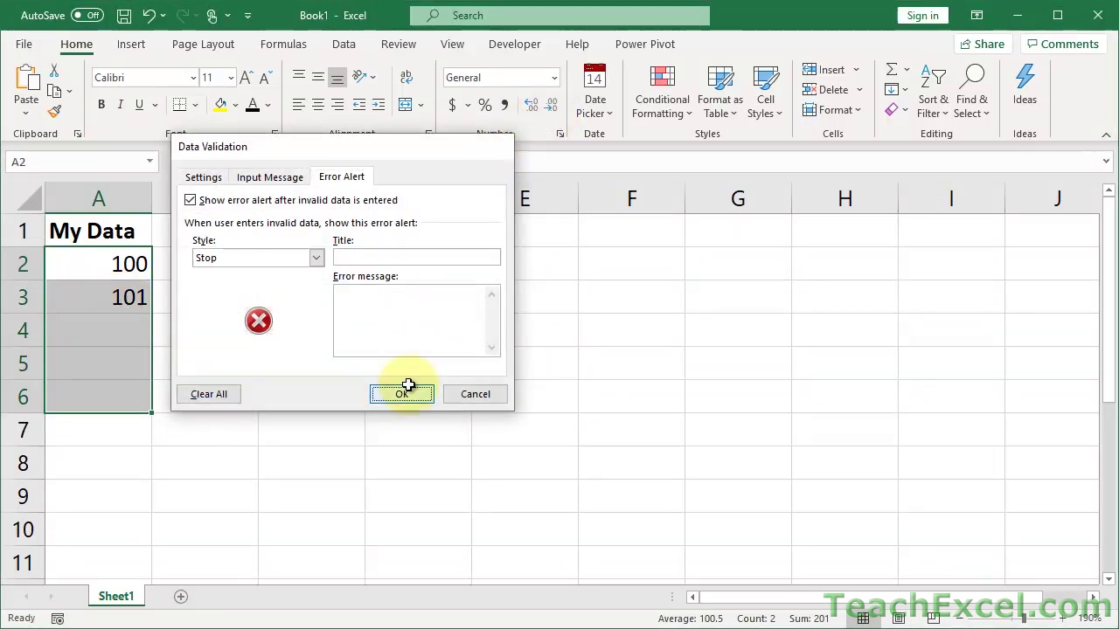
# - Enter 100 in cells A3 and A4, and 101 in A5, to test the count formula
pyautogui.click(111, 298)
pyautogui.write('100')
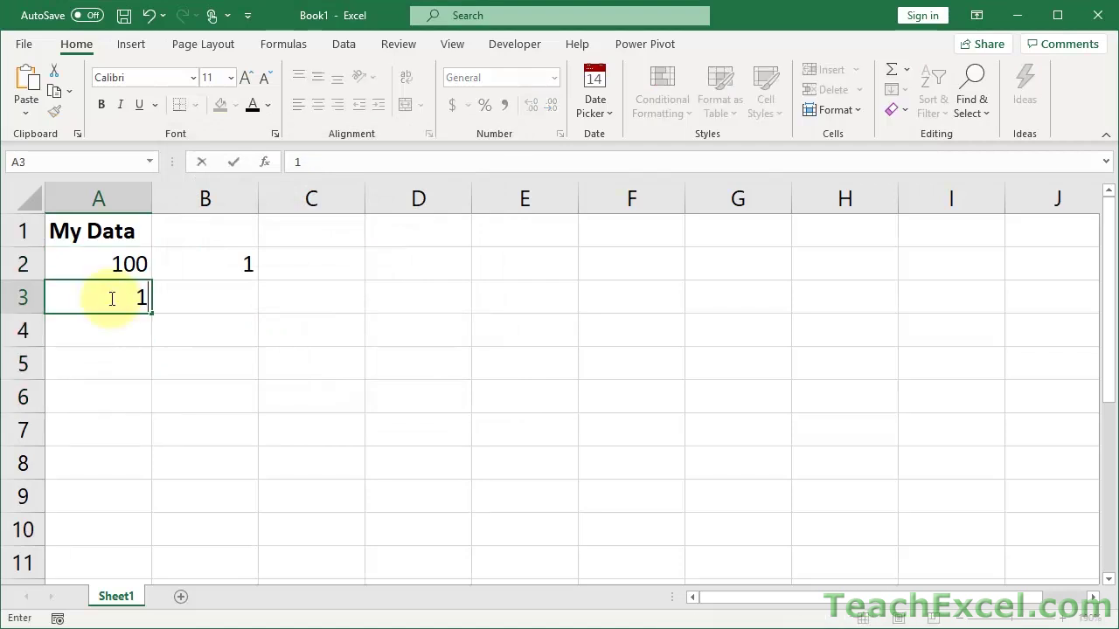
pyautogui.press('Return')
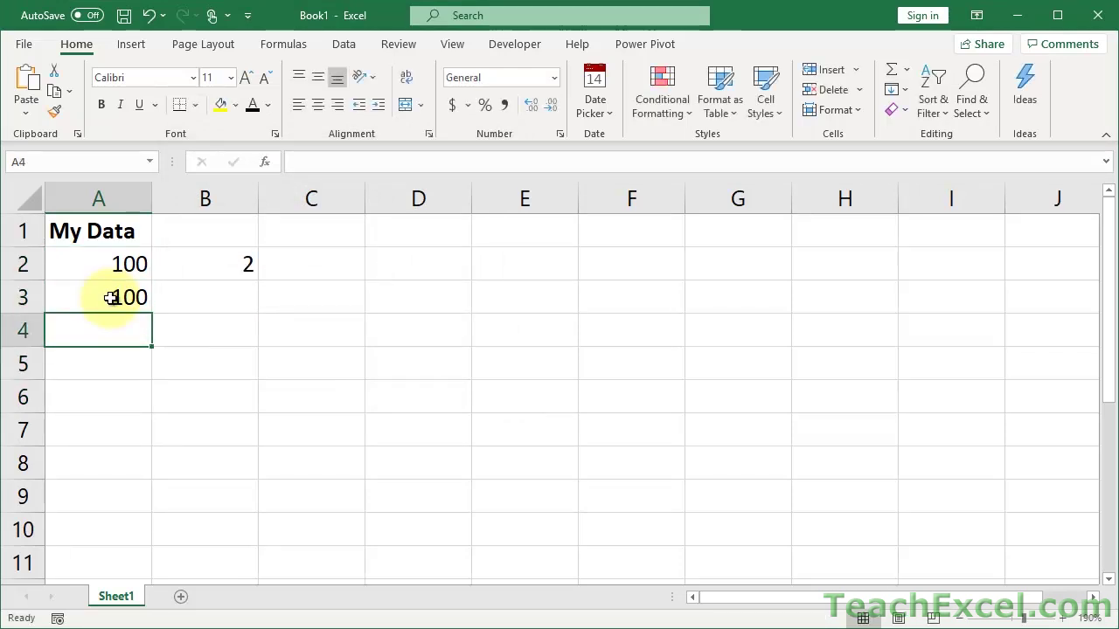
pyautogui.write('1000')
pyautogui.press('BackSpace')
pyautogui.press('Return')
pyautogui.write('101')
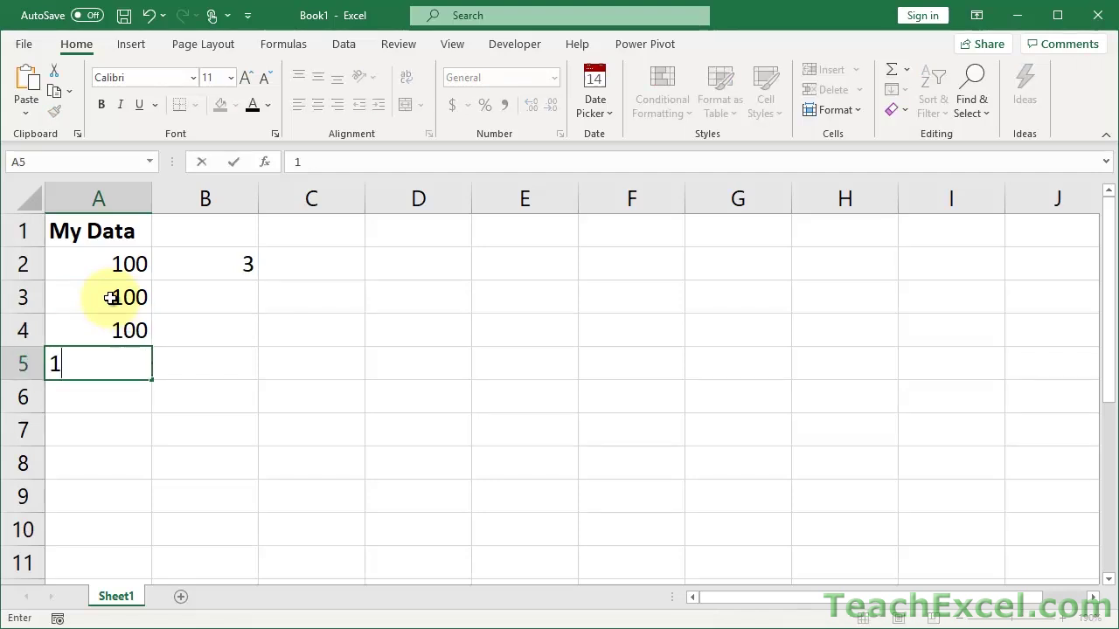
pyautogui.press('Return')
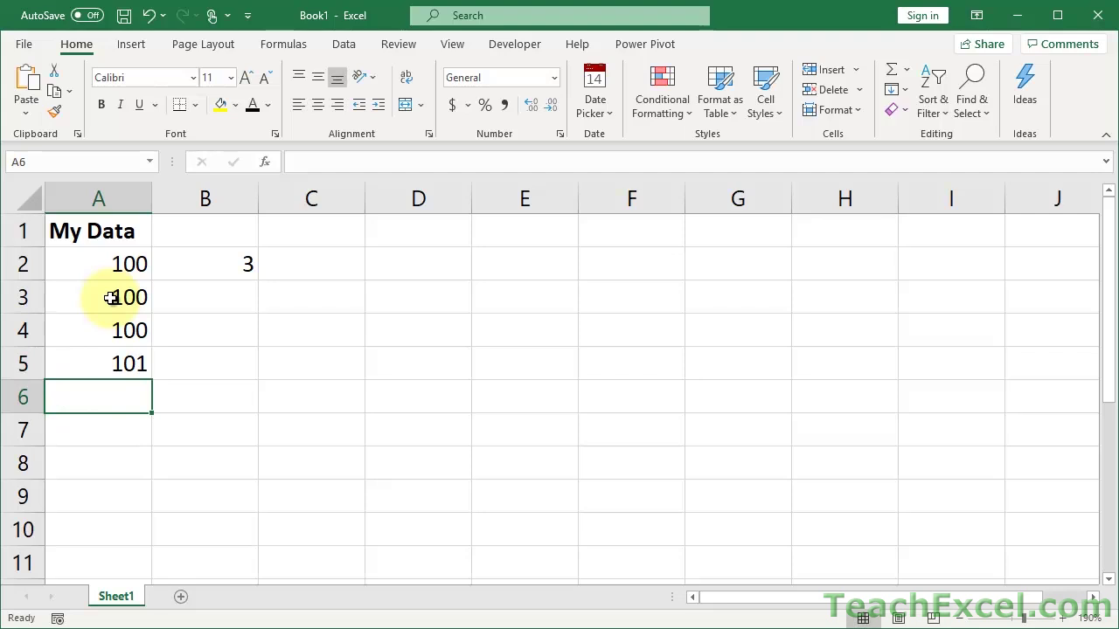
# - Append the comparison =1 to the end of the COUNTIF formula in B2
pyautogui.doubleClick(195, 270)
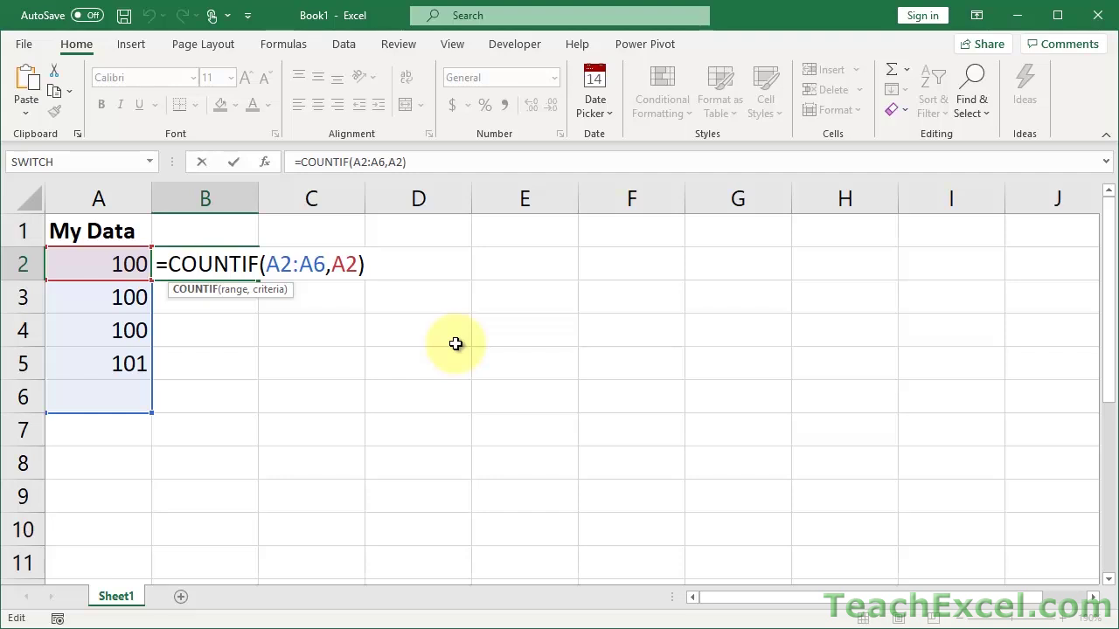
pyautogui.click(381, 268)
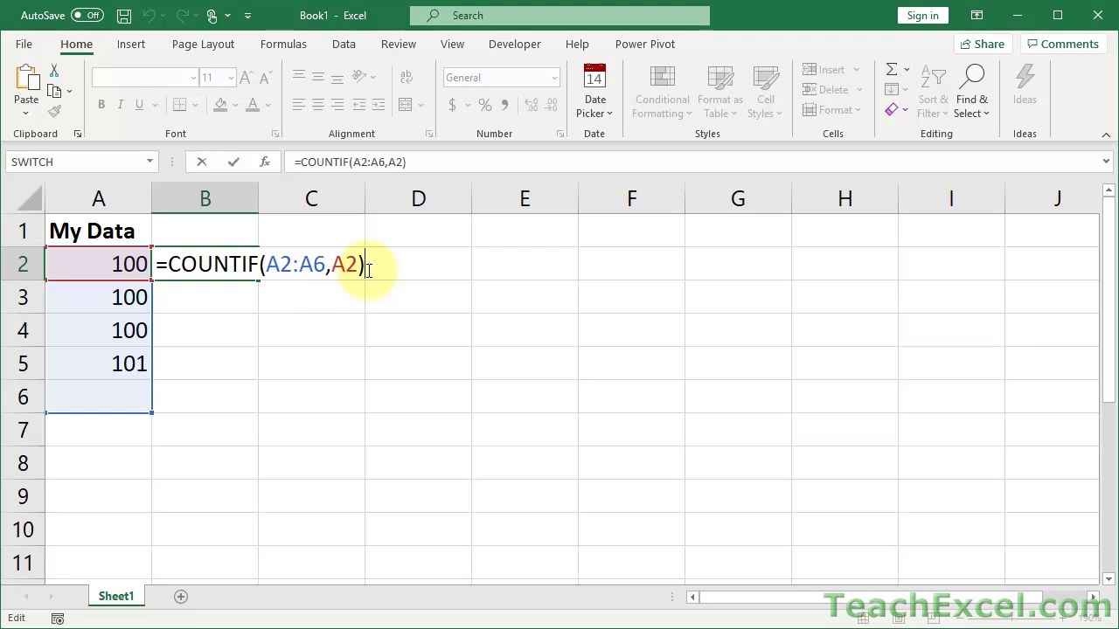
pyautogui.write('=1')
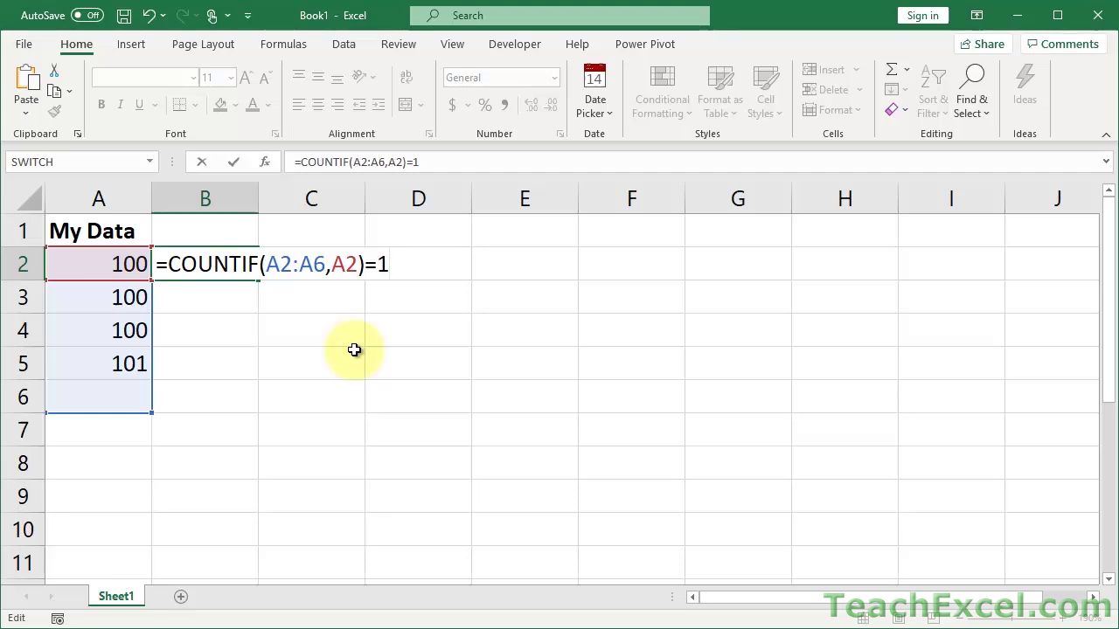
# - Replace the comparison at the end of B2's formula so it reads =COUNTIF(A2:A6,A2)<2
pyautogui.press('BackSpace')
pyautogui.write('<2')
pyautogui.press('BackSpace')
pyautogui.press('BackSpace')
pyautogui.press('BackSpace')
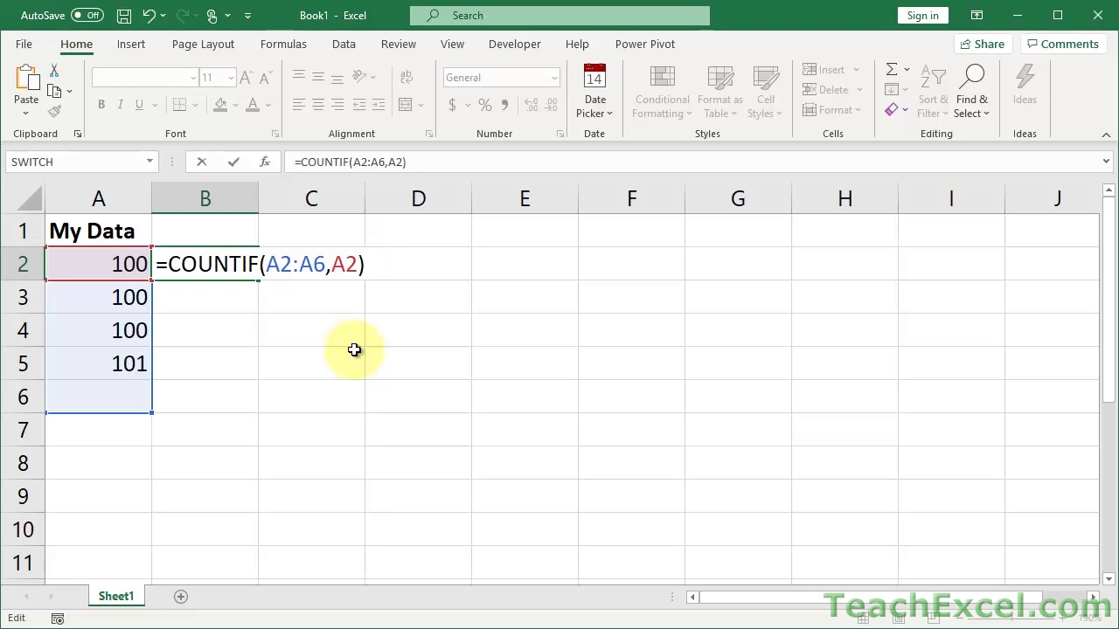
pyautogui.write('<2')
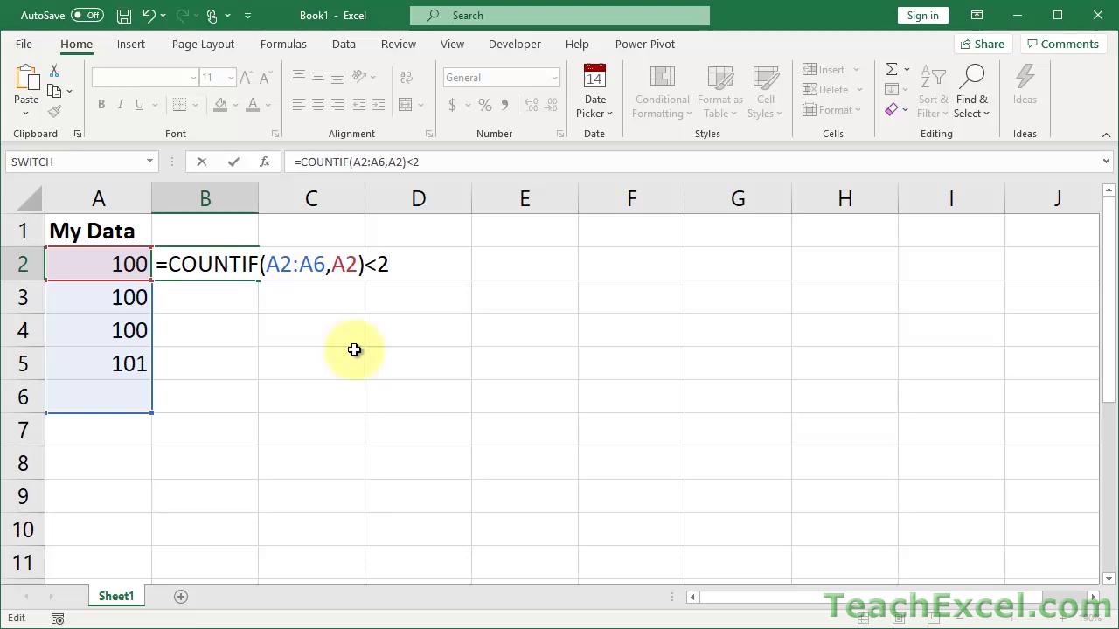
pyautogui.press('Return')
# - Delete the duplicate values from cells A3 and A4
pyautogui.press('Left')
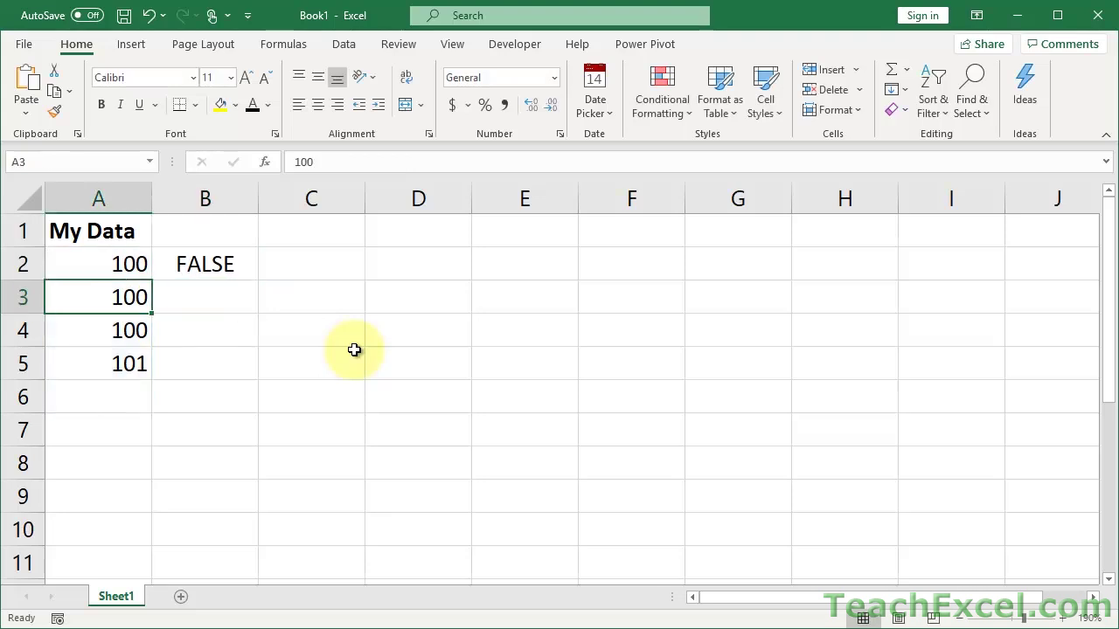
pyautogui.press('Delete')
pyautogui.press('Down')
pyautogui.press('Delete')
pyautogui.press('Down')
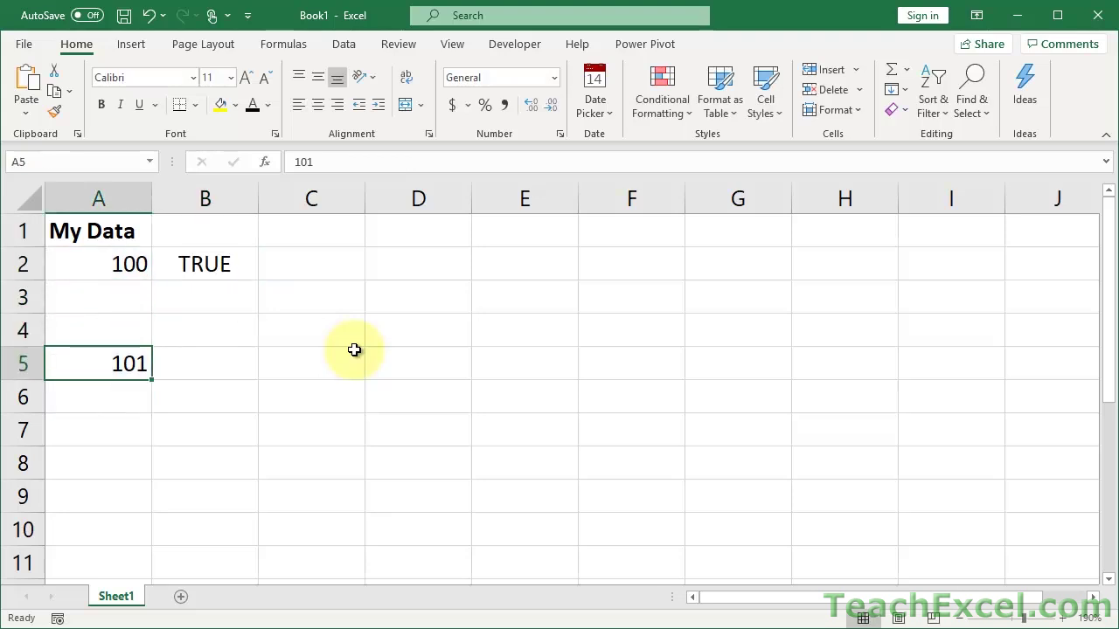
# - Undo the deletions in A3 and A4, and change the comparison at the end of B2's formula to =1
pyautogui.hotkey('ctrl', 'z')
pyautogui.hotkey('ctrl', 'z')
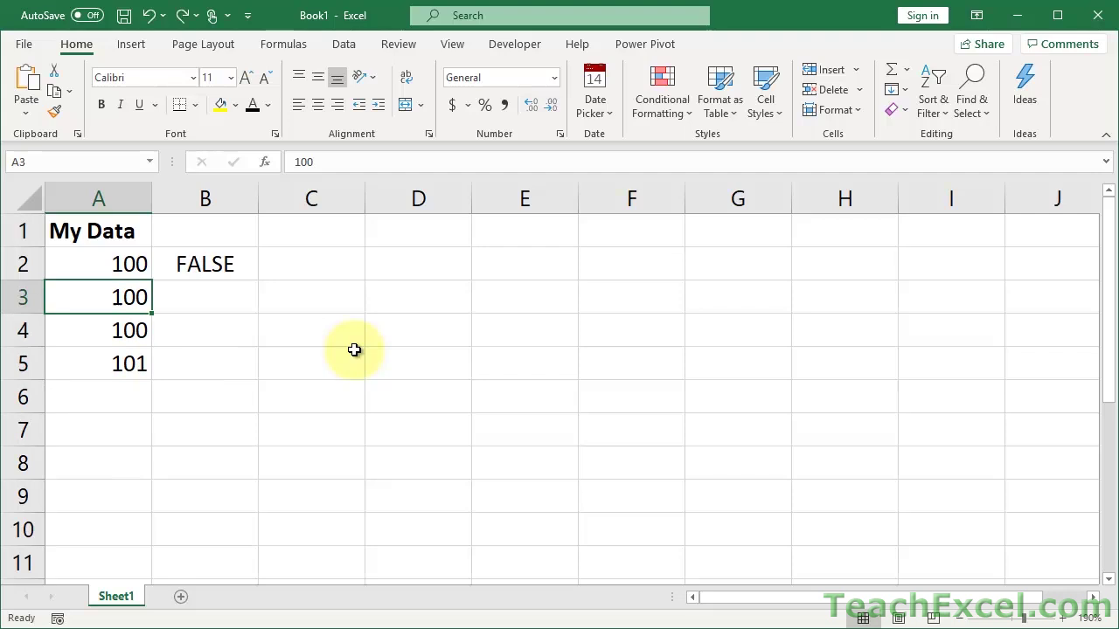
pyautogui.doubleClick(221, 264)
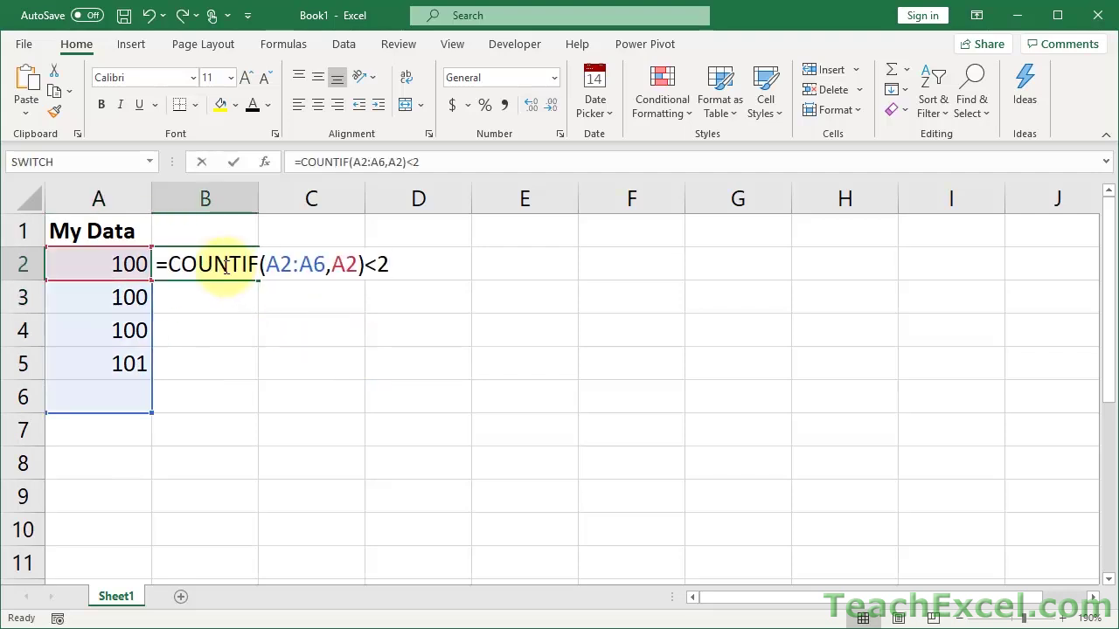
pyautogui.click(380, 258)
pyautogui.press('BackSpace')
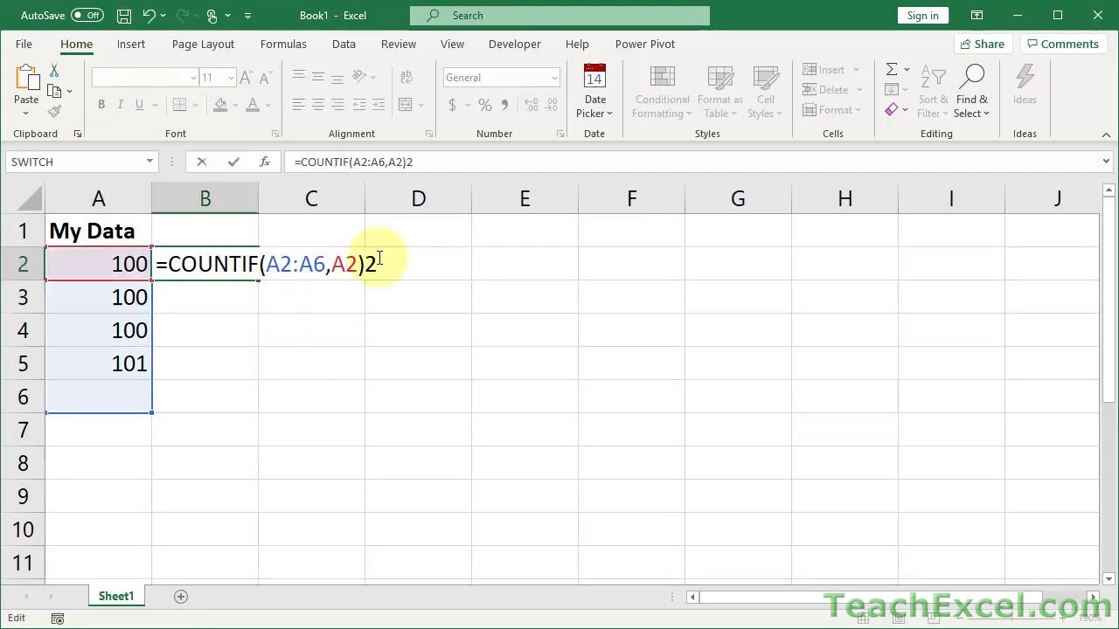
pyautogui.press('Delete')
pyautogui.write('=1')
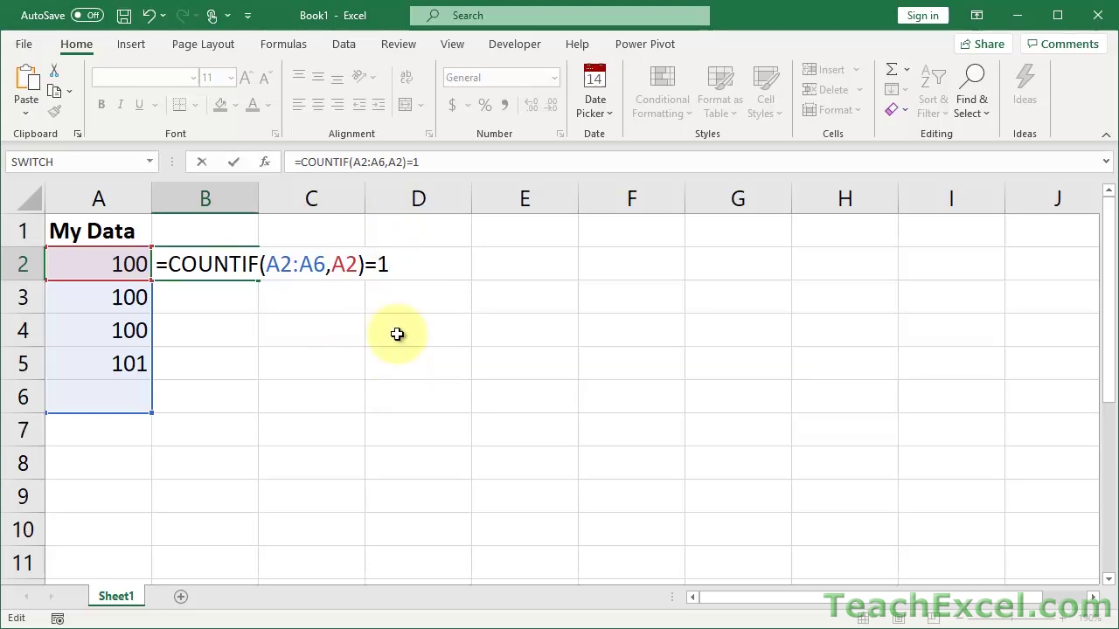
pyautogui.press('Return')
pyautogui.press('Return')
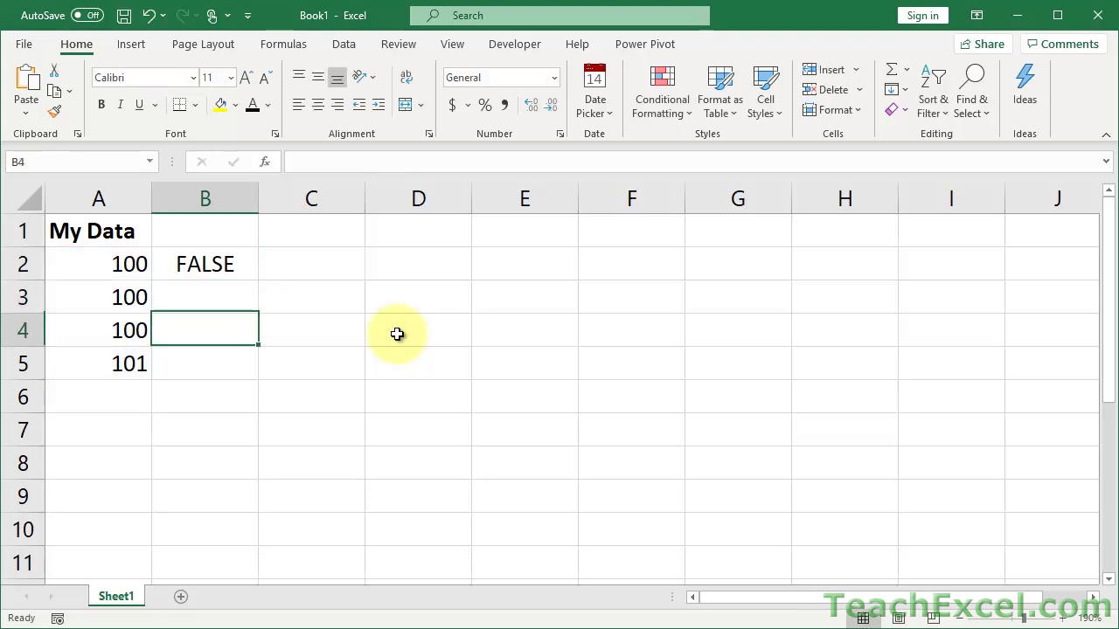
# - Delete the values from cells A4, A3 and A2 to test the formula in B2
pyautogui.press('Left')
pyautogui.press('Delete')
pyautogui.press('Up')
pyautogui.press('Delete')
pyautogui.press('Up')
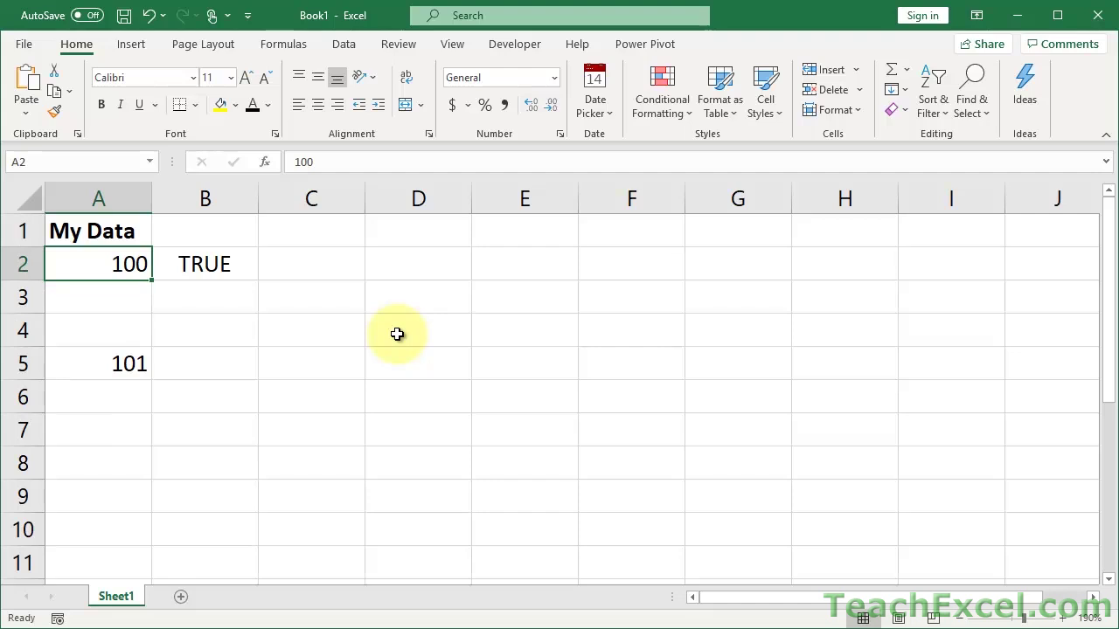
pyautogui.press('Delete')
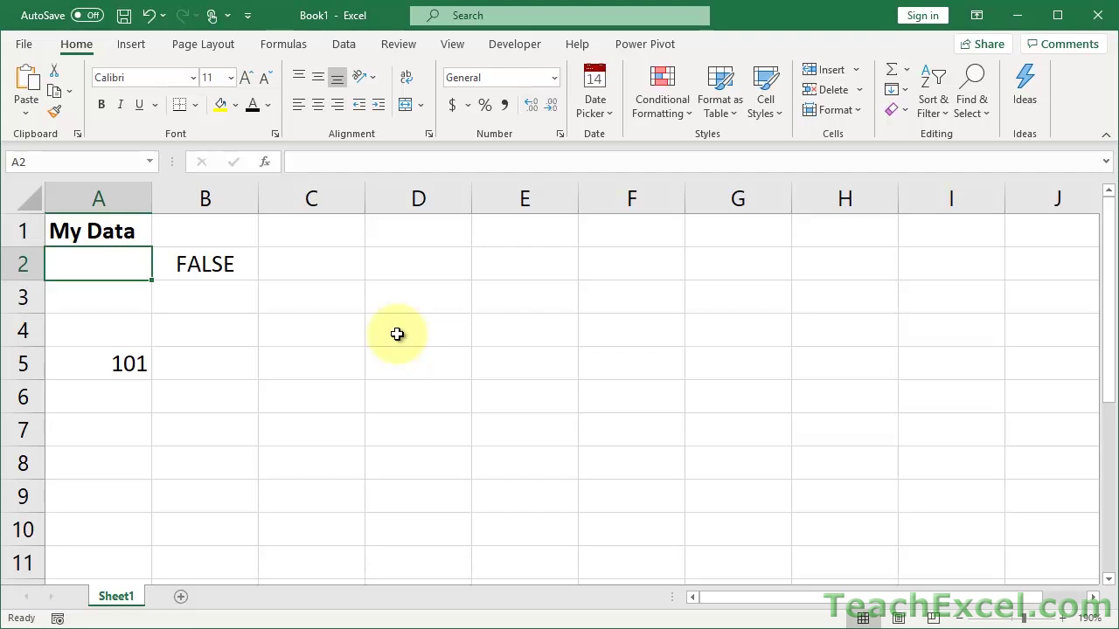
# - Try the comparison <2 at the end of B2's COUNTIF formula
pyautogui.doubleClick(232, 265)
pyautogui.click(377, 263)
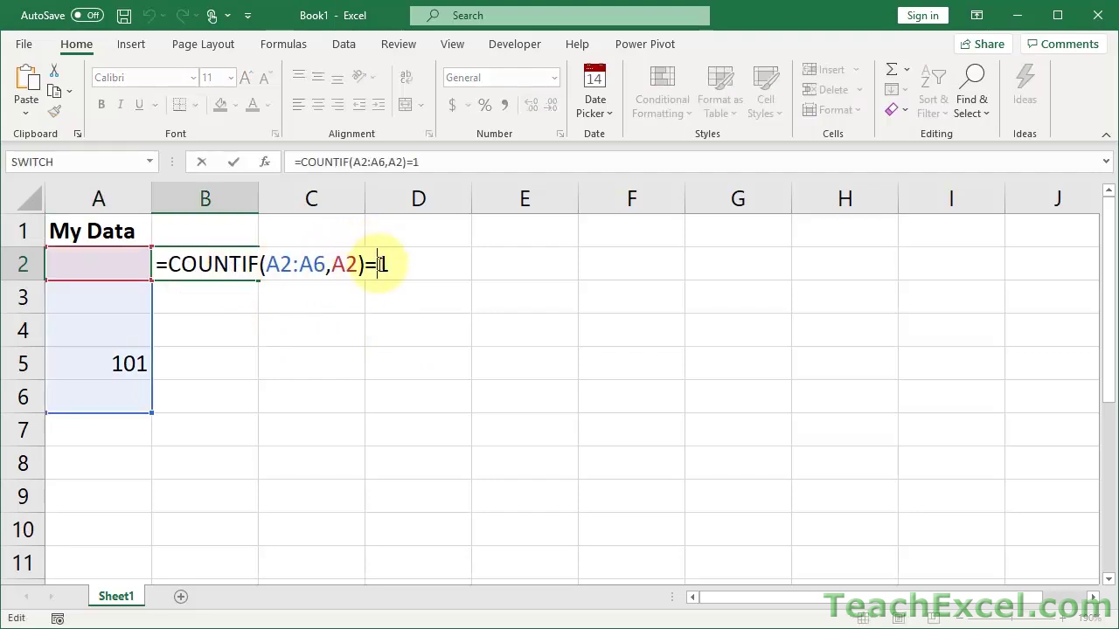
pyautogui.press('BackSpace')
pyautogui.write('<2')
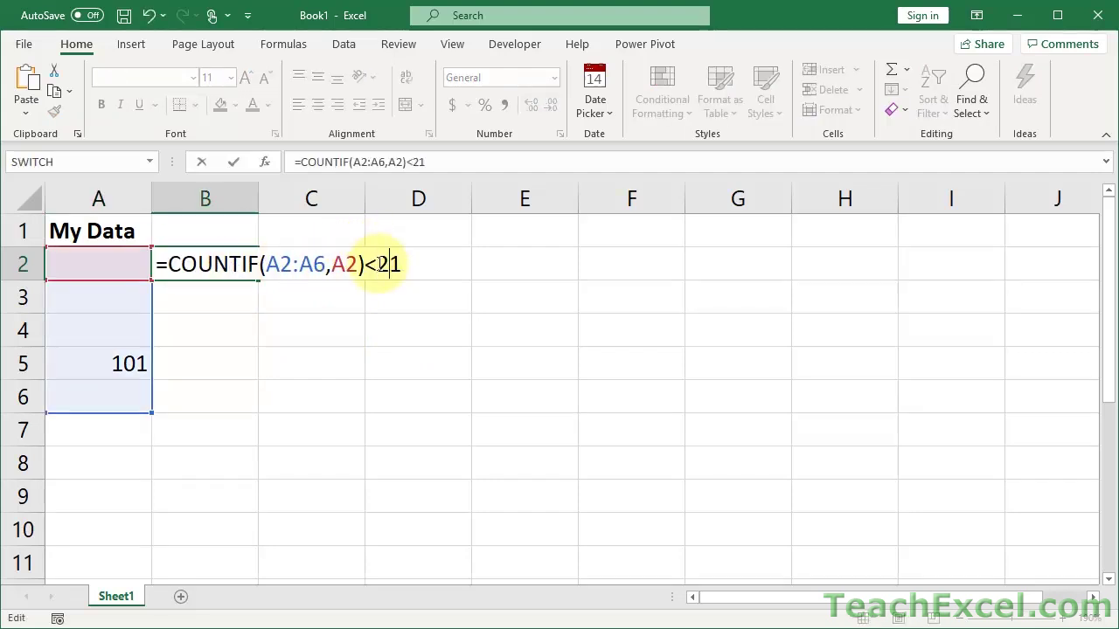
pyautogui.press('Delete')
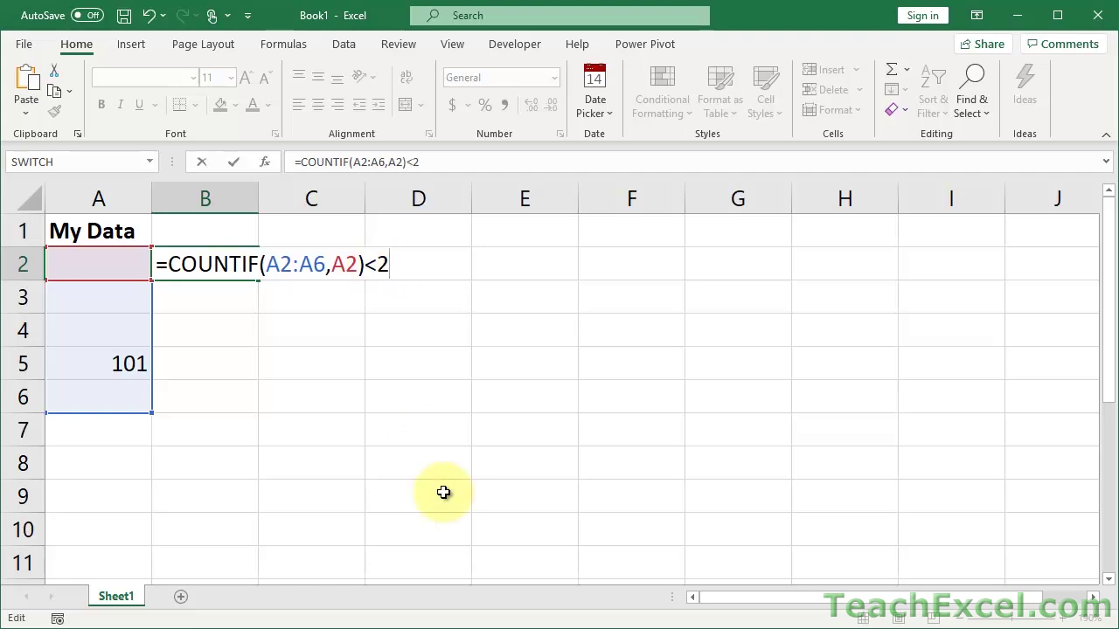
# - Set the comparison in B2's formula to =1 and make its counting range absolute as $A$2:$A$6
pyautogui.press('BackSpace')
pyautogui.press('BackSpace')
pyautogui.write('=1')
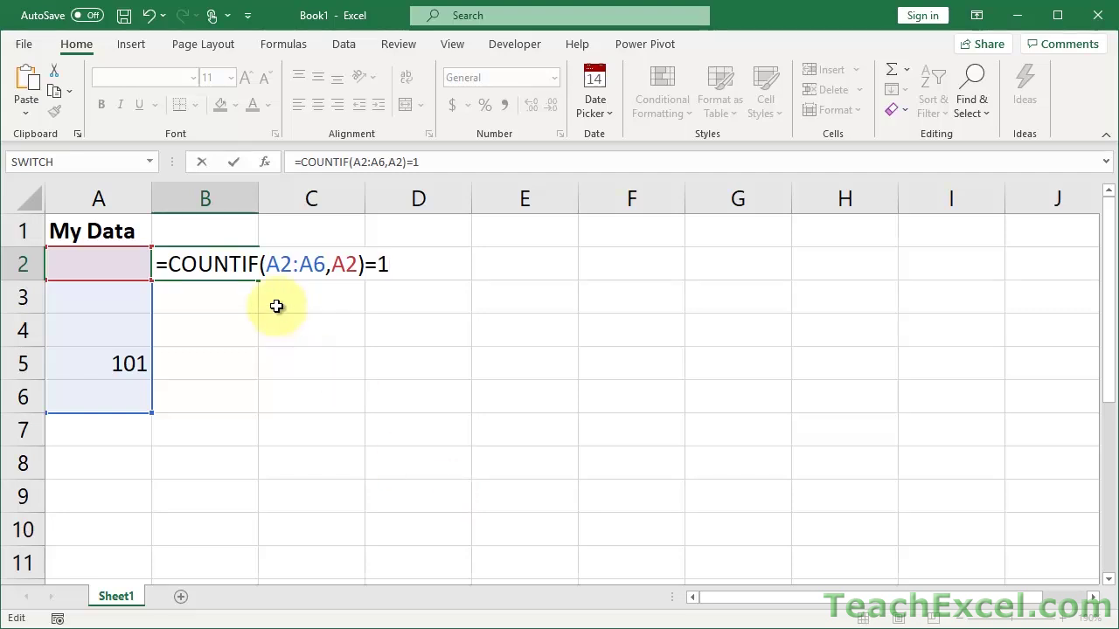
pyautogui.click(266, 262)
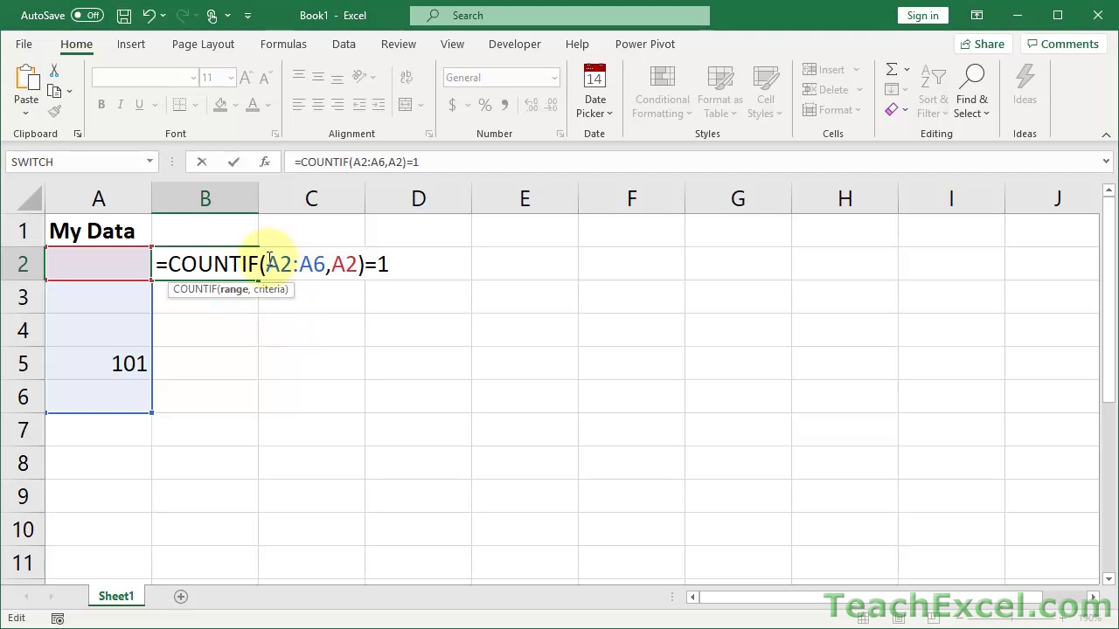
pyautogui.moveTo(267, 262); pyautogui.dragTo(324, 259)
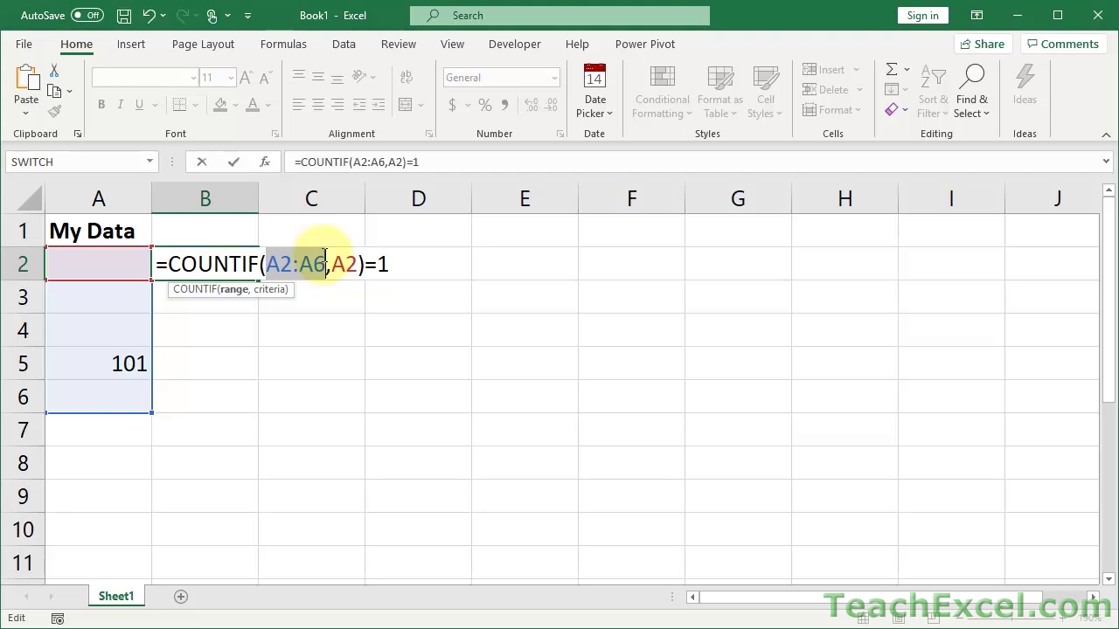
pyautogui.press('F4')
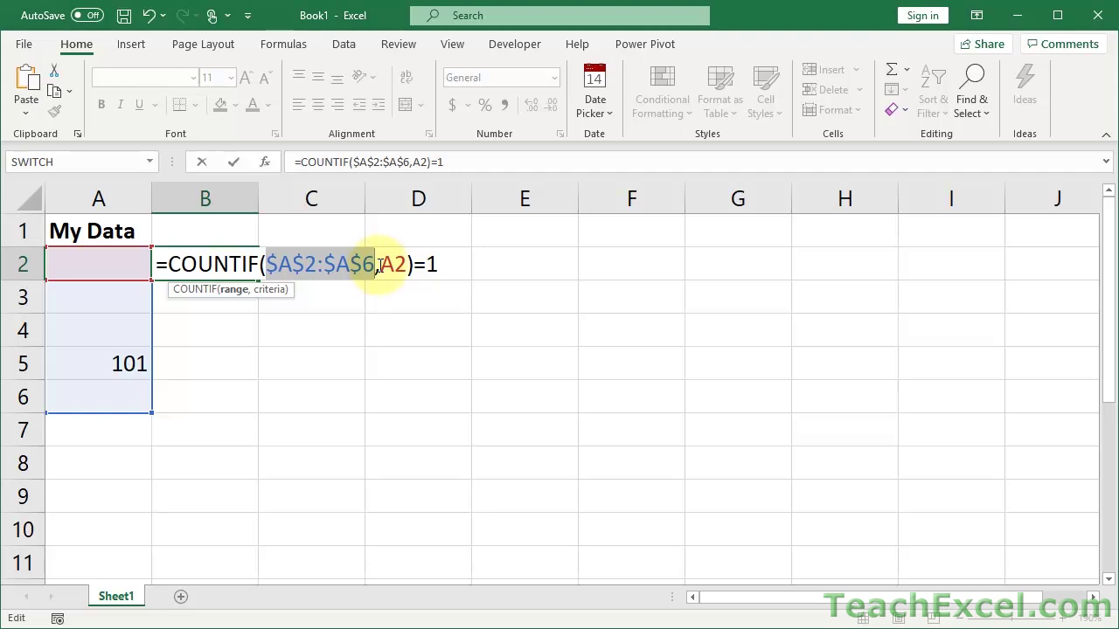
# - Copy the full text of B2's formula, =COUNTIF($A$2:$A$6,A2)=1, and finish editing the cell
pyautogui.moveTo(381, 266); pyautogui.dragTo(394, 265)
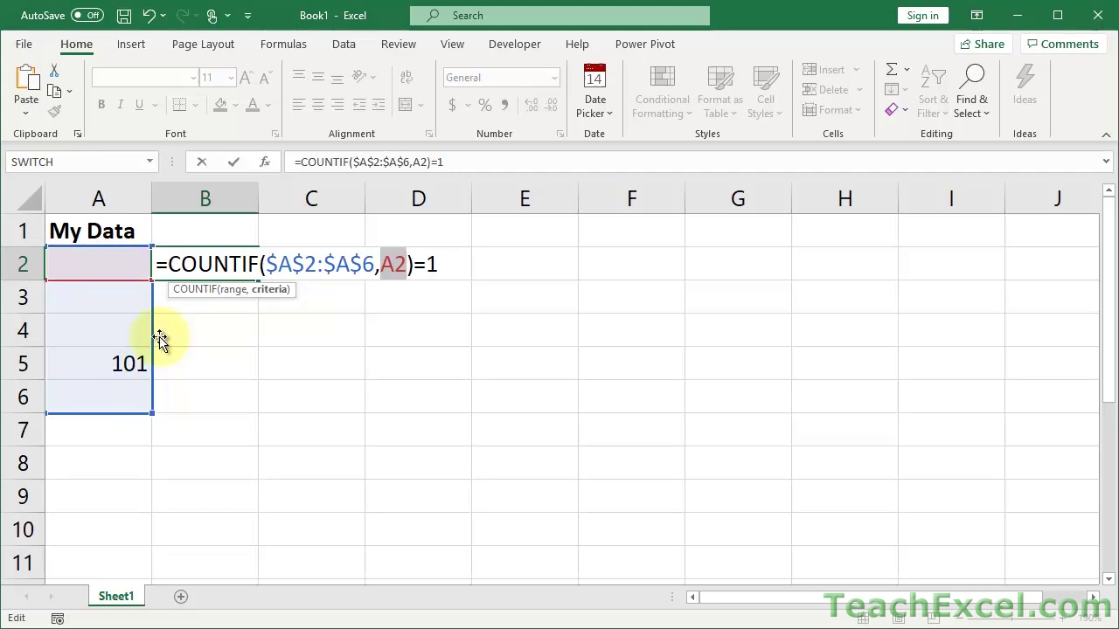
pyautogui.moveTo(156, 264); pyautogui.dragTo(470, 282)
pyautogui.hotkey('ctrl', 'c')
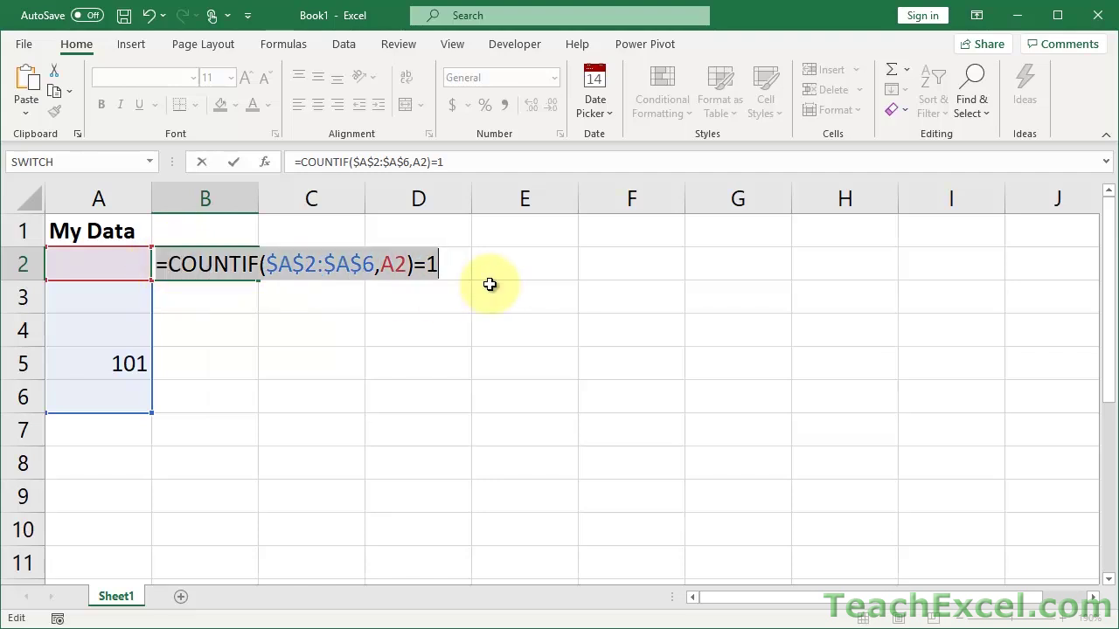
pyautogui.press('Return')
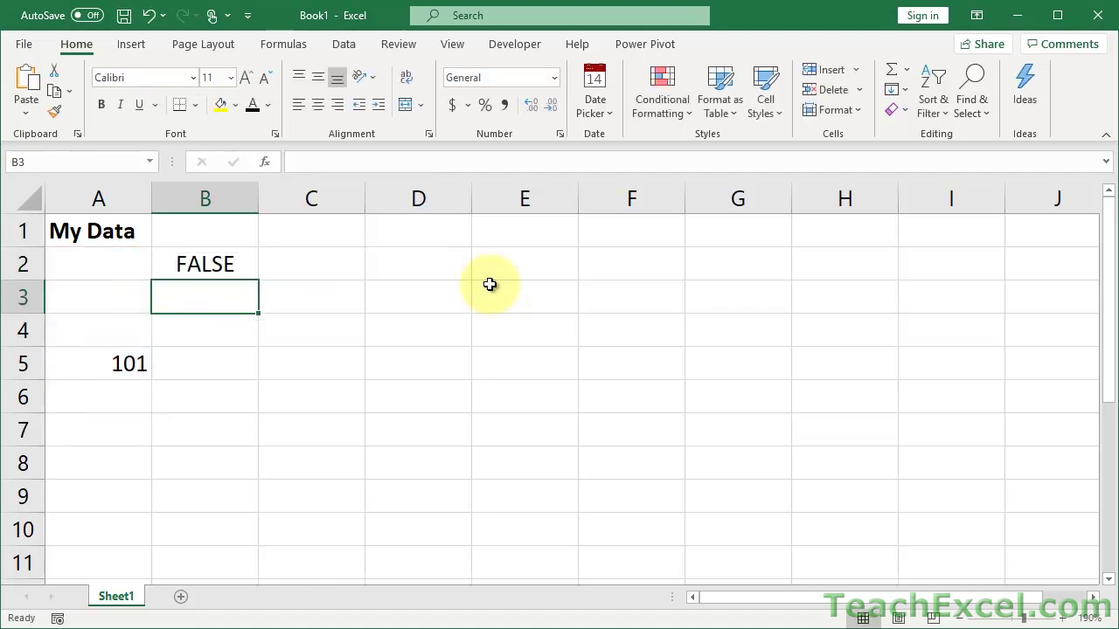
# - Clear the value in A5 and open data validation for cells A2:A6
pyautogui.click(101, 374)
pyautogui.press('Delete')
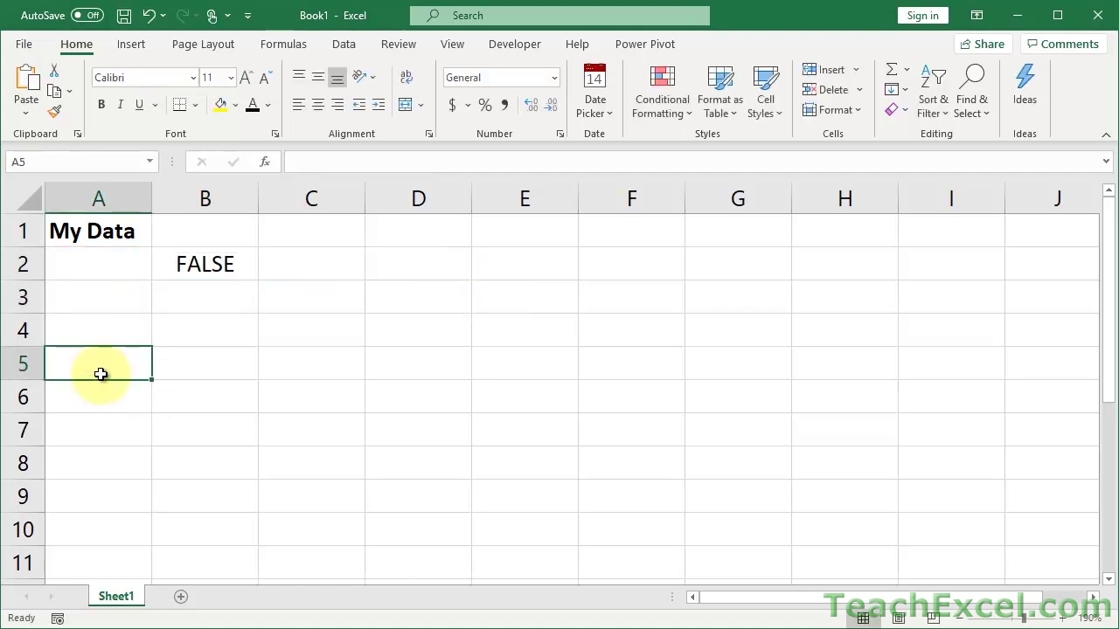
pyautogui.press('Up')
pyautogui.press('Up')
pyautogui.press('Up')
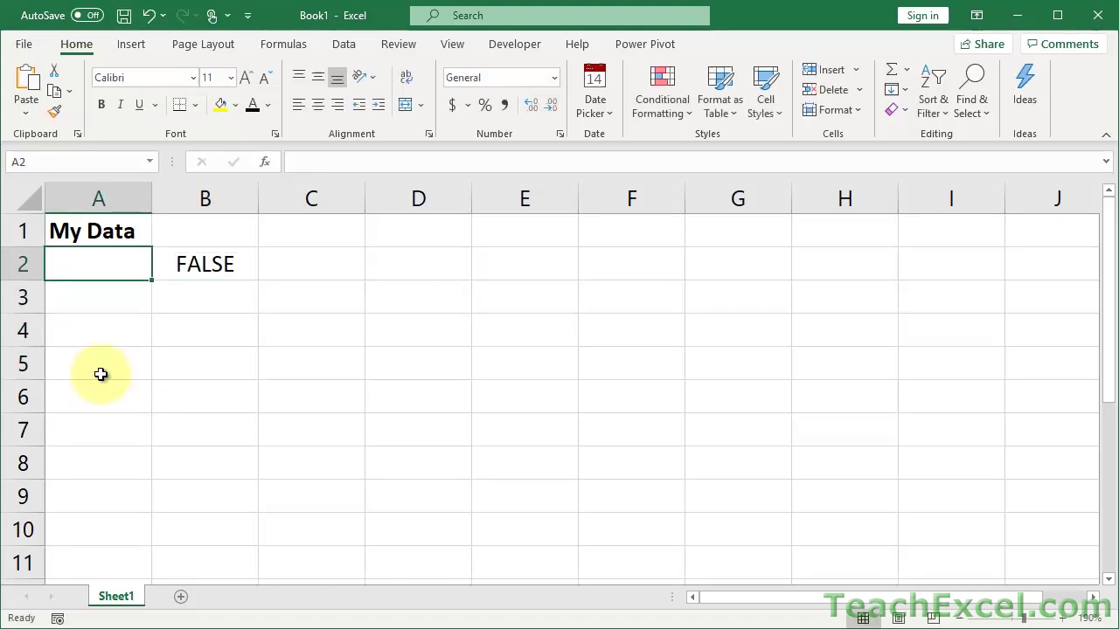
pyautogui.hotkey('shift', 'Down')
pyautogui.hotkey('shift', 'Down')
pyautogui.hotkey('shift', 'Down')
pyautogui.hotkey('shift', 'Down')
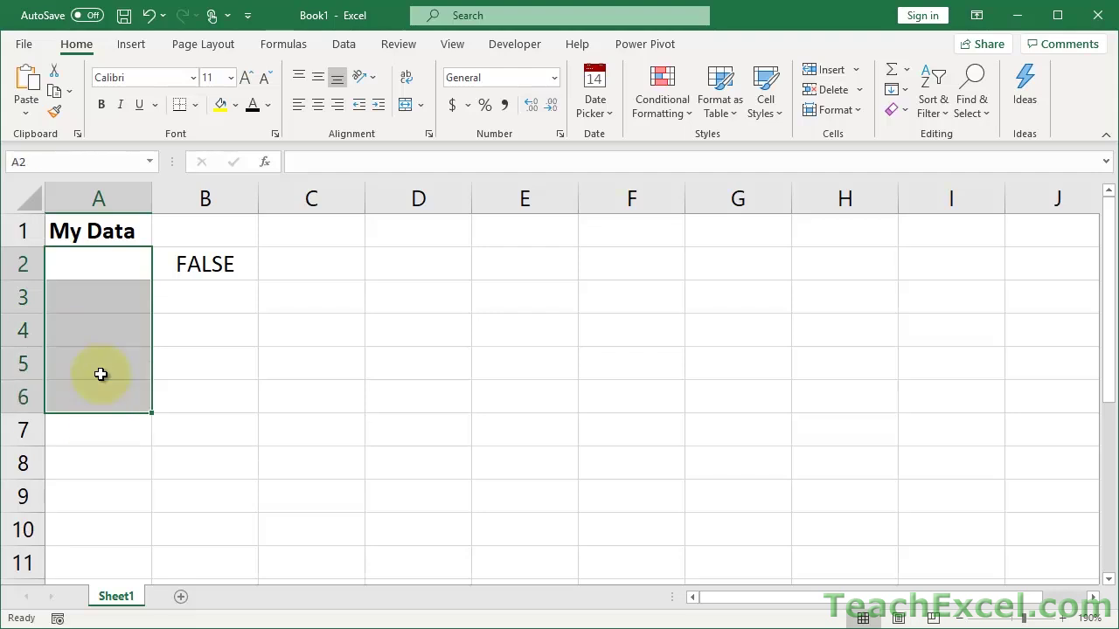
pyautogui.click(343, 43)
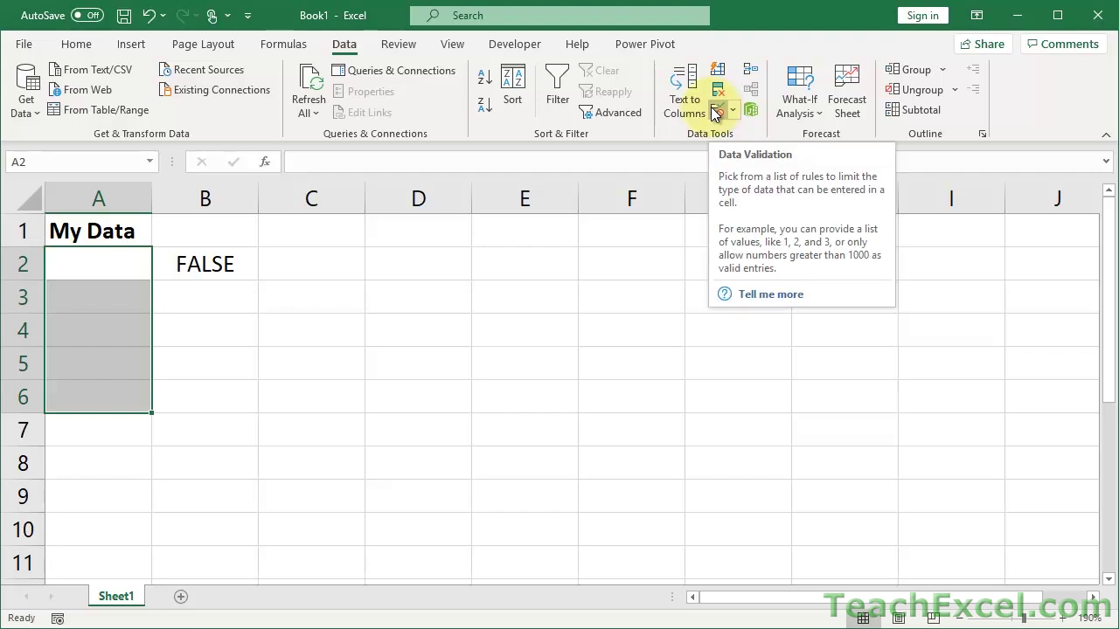
pyautogui.press('alt')
pyautogui.press('d')
pyautogui.press('l')
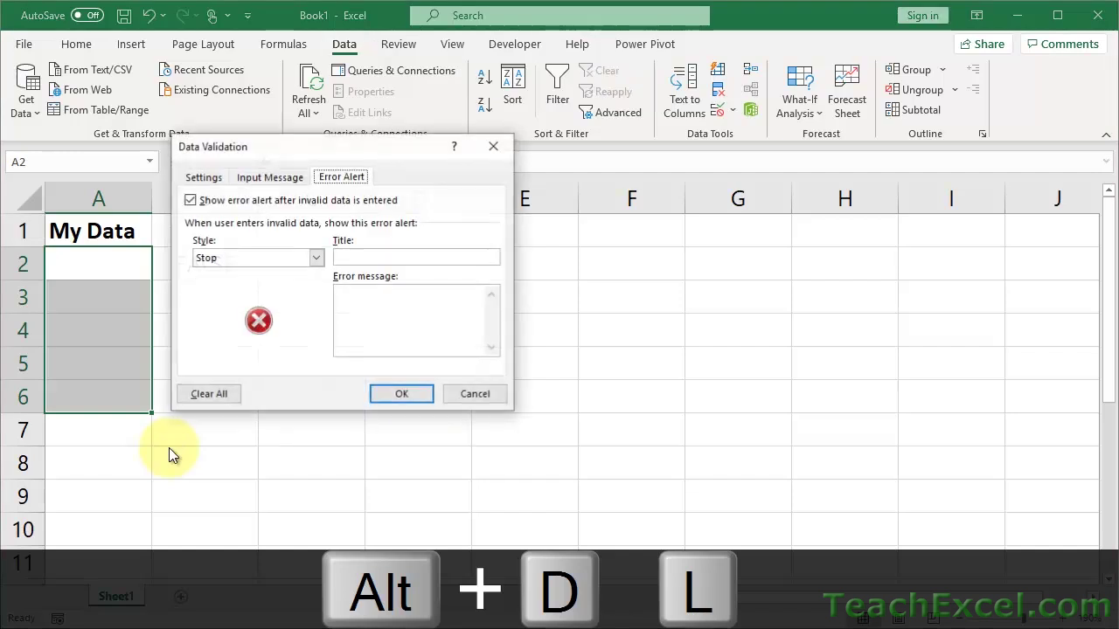
# - Apply a Custom validation rule to A2:A6 using the copied formula =COUNTIF($A$2:$A$6,A2)=1
pyautogui.click(201, 178)
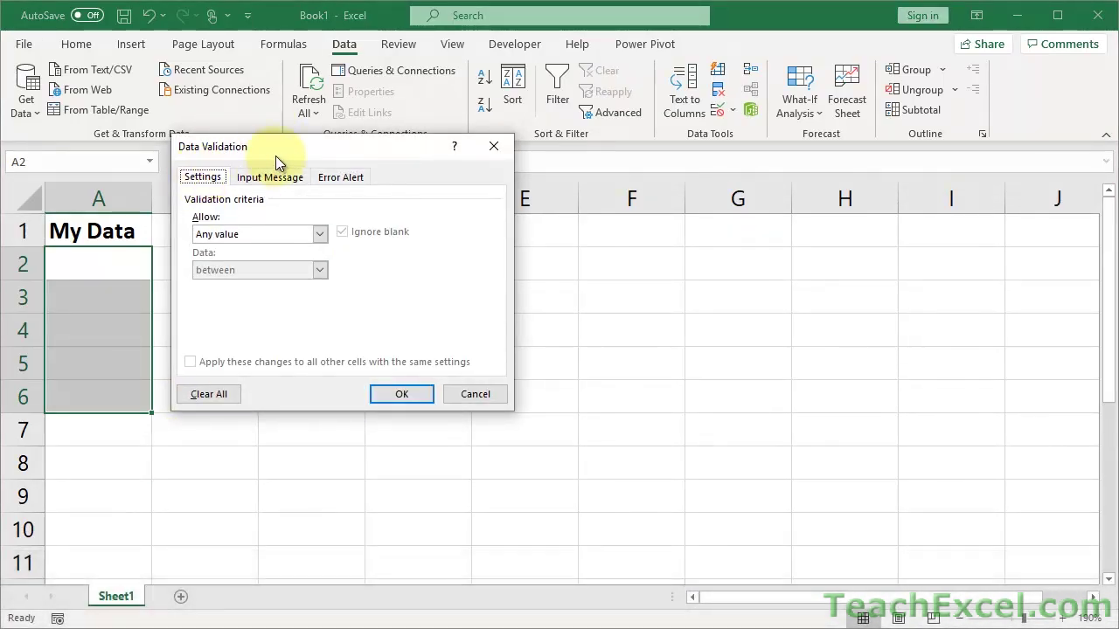
pyautogui.moveTo(282, 155); pyautogui.dragTo(310, 179)
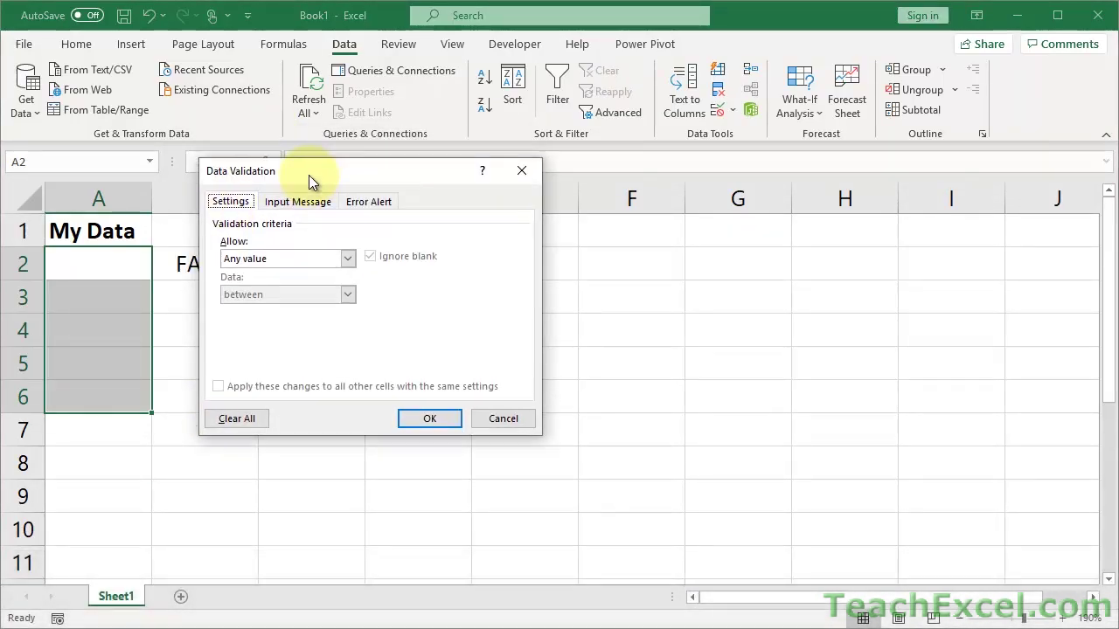
pyautogui.click(348, 258)
pyautogui.click(260, 355)
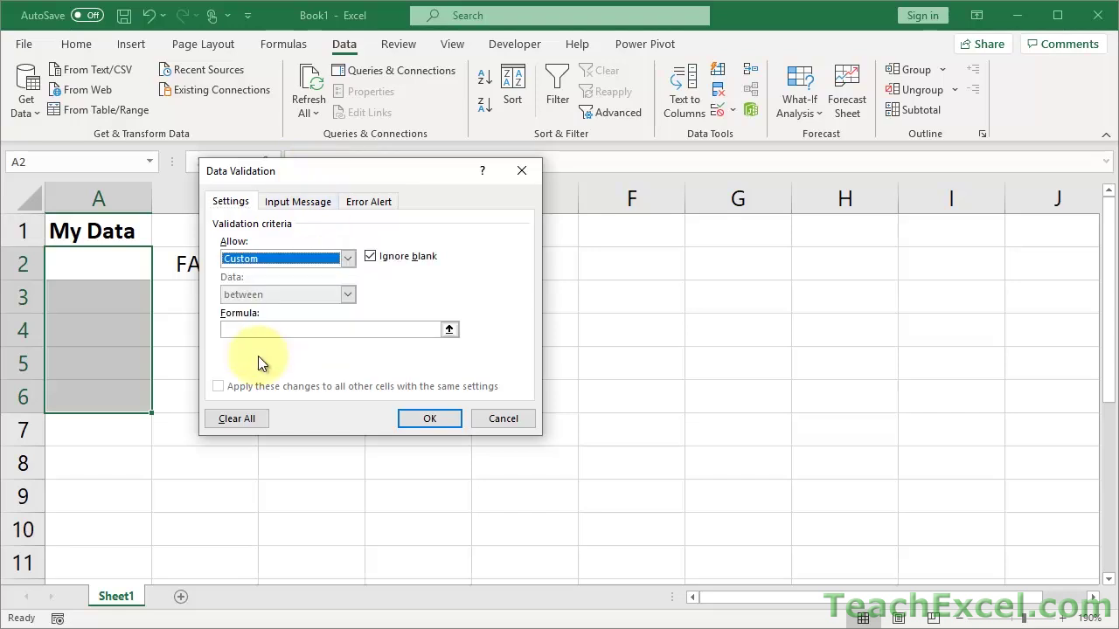
pyautogui.click(312, 328)
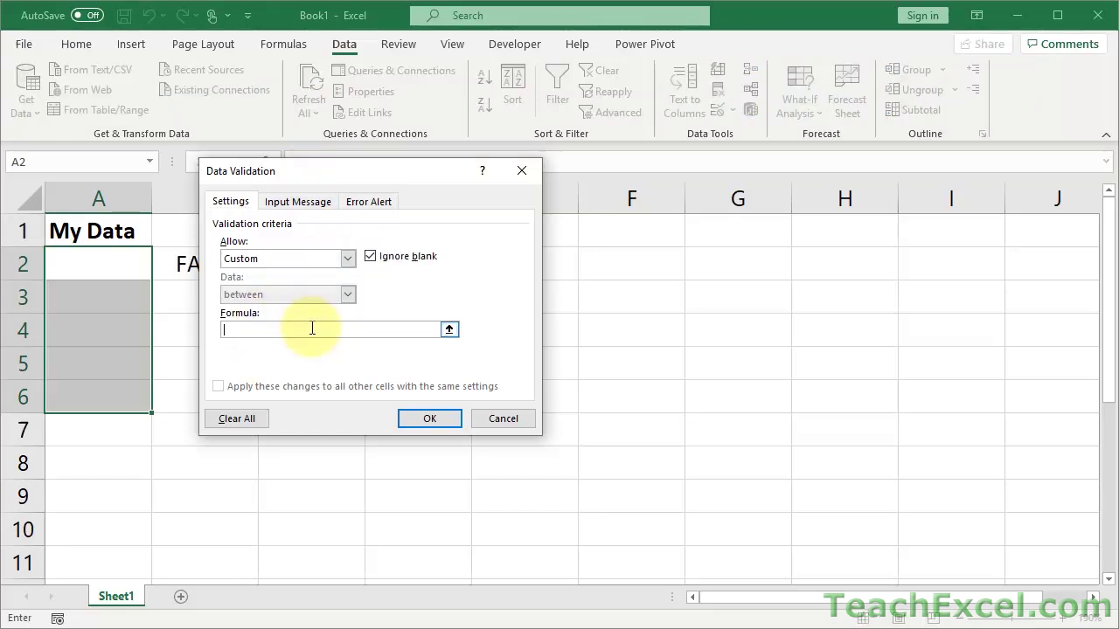
pyautogui.hotkey('ctrl', 'v')
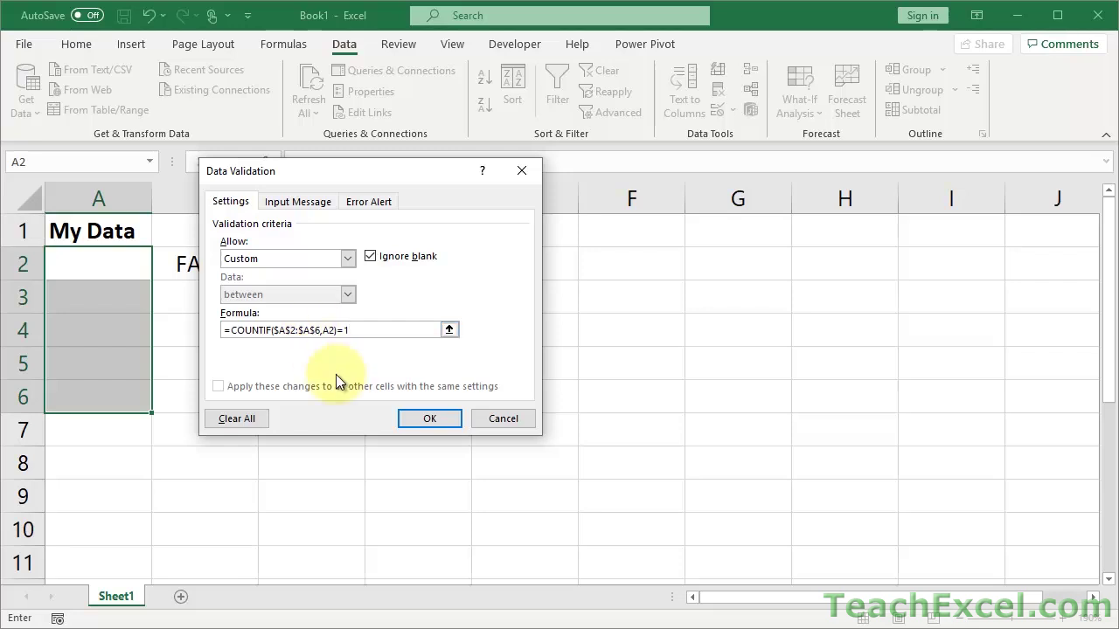
pyautogui.click(441, 413)
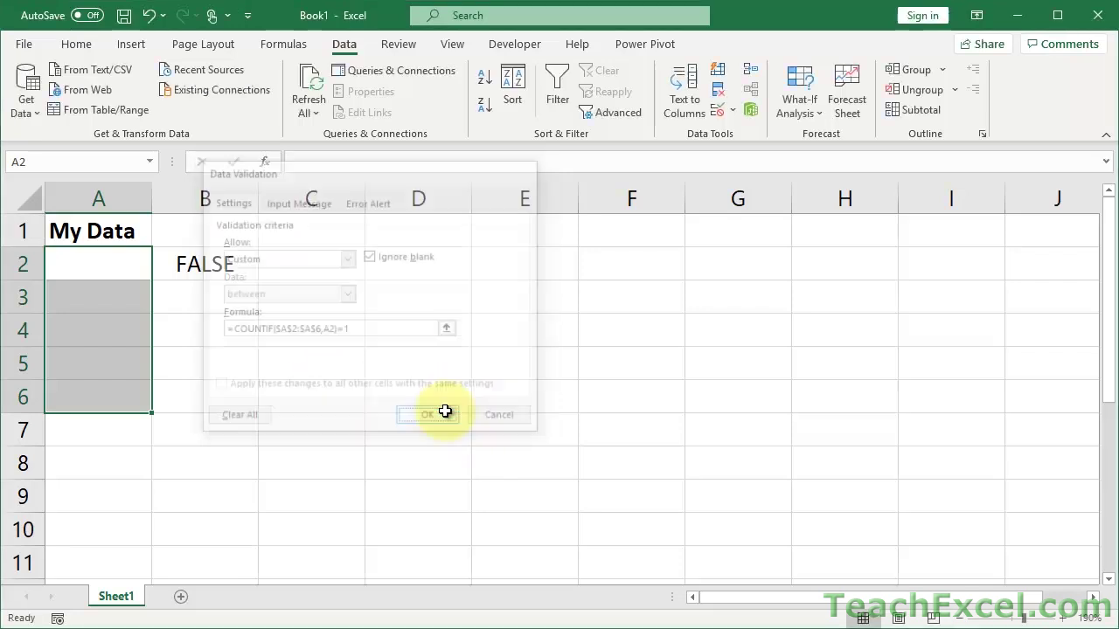
# - Enter 100 in A2 and try the duplicate value 100 in A3 to test the validation
pyautogui.click(66, 257)
pyautogui.write('100')
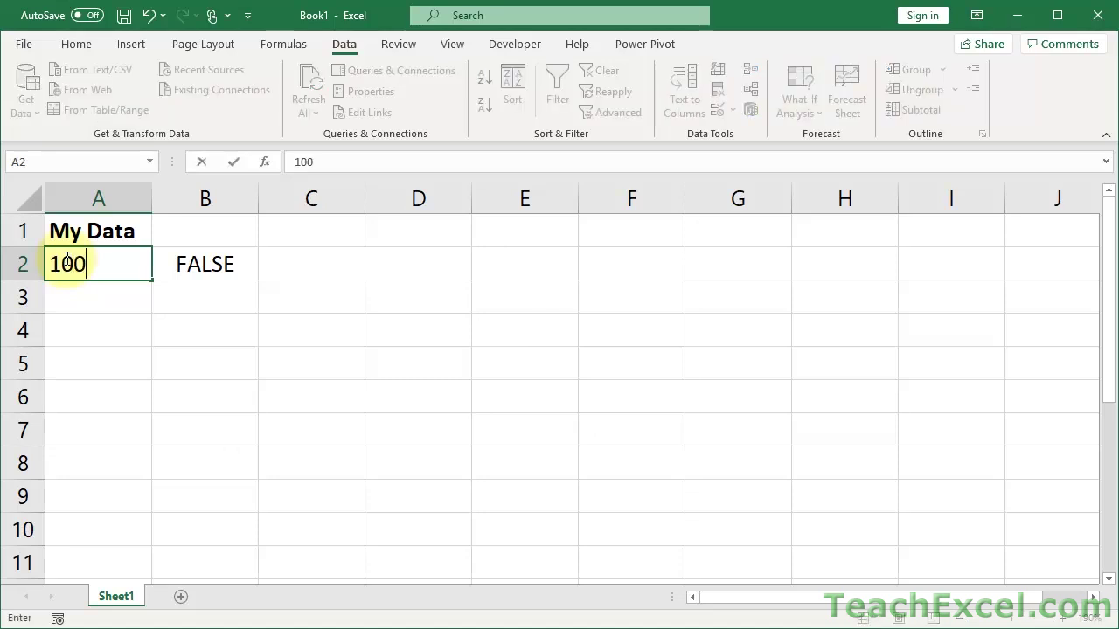
pyautogui.press('Return')
pyautogui.write('100')
pyautogui.press('Return')
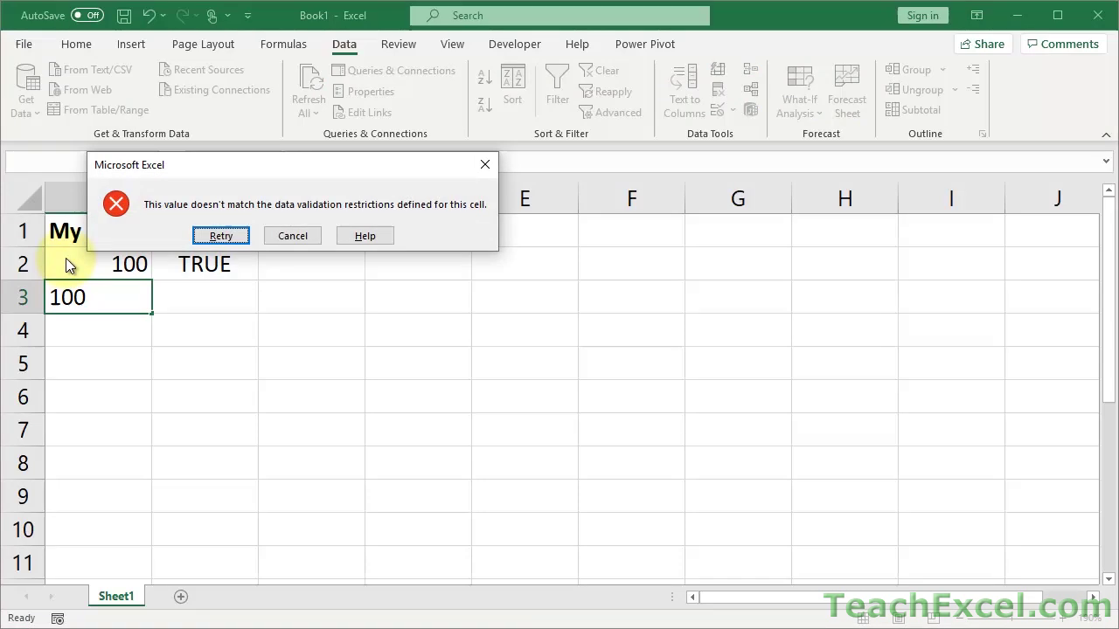
# - Enter 101 in A3 instead, try the duplicate 101 in A4, and cancel that entry
pyautogui.press('Return')
pyautogui.write('101')
pyautogui.press('Return')
pyautogui.write('101')
pyautogui.click(65, 259)
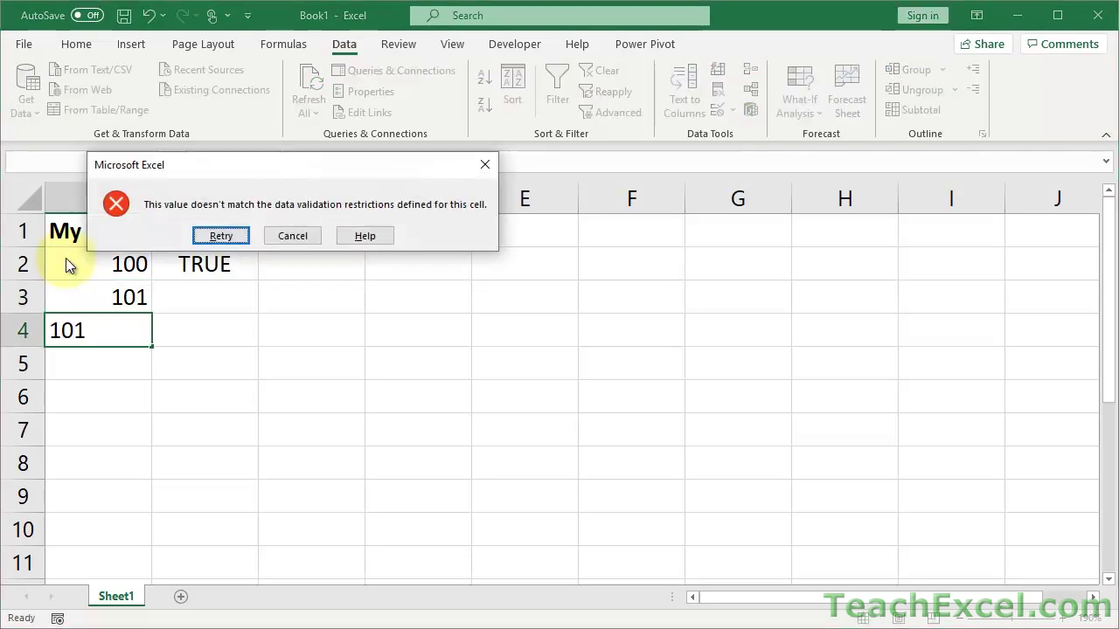
pyautogui.click(292, 238)
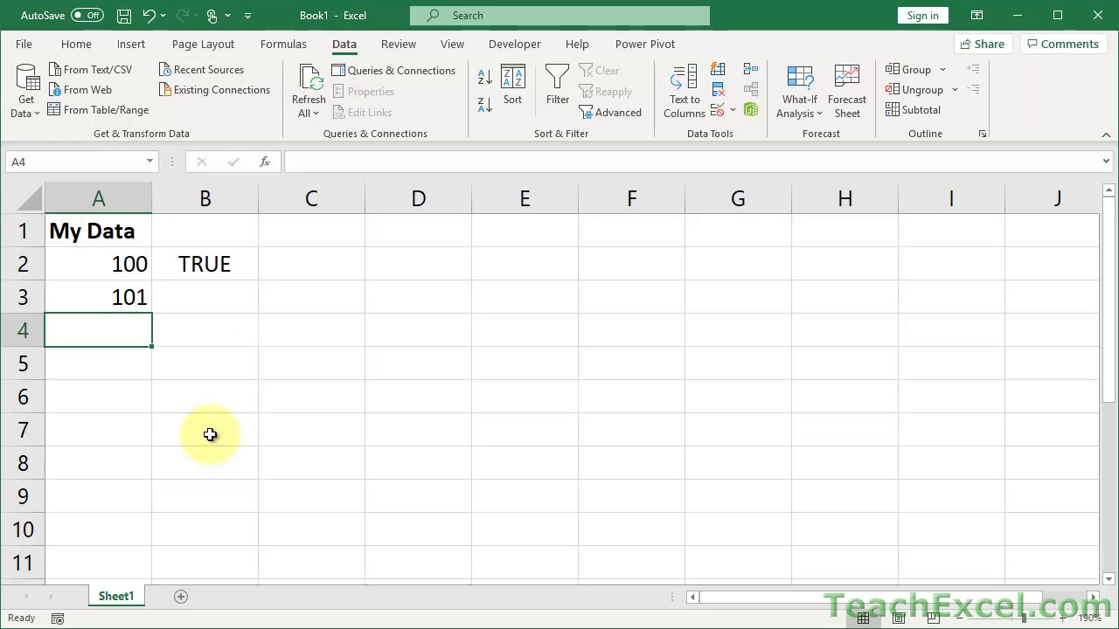
# - Inspect the A2 reference in cell A2's custom validation formula, leaving the rule unchanged
pyautogui.press('Up')
pyautogui.press('Up')
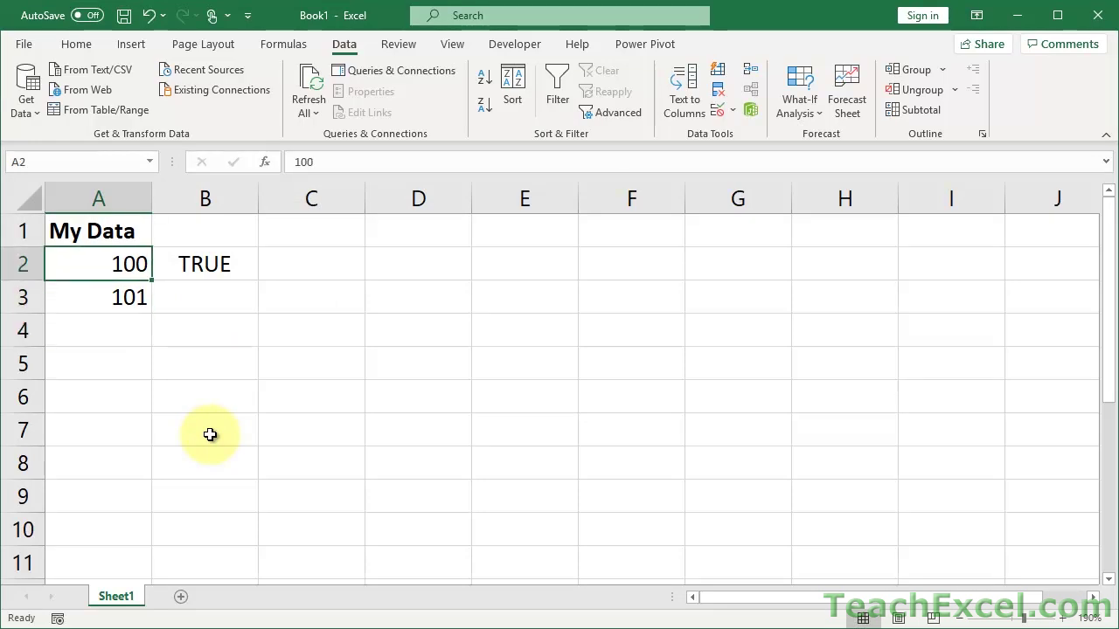
pyautogui.click(717, 110)
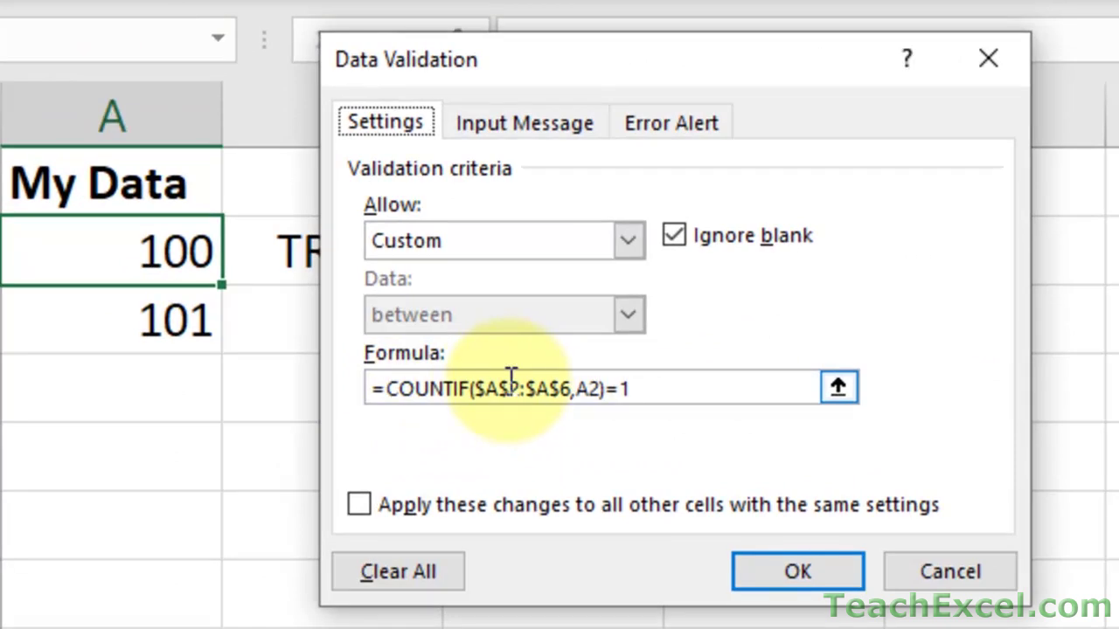
pyautogui.doubleClick(587, 388)
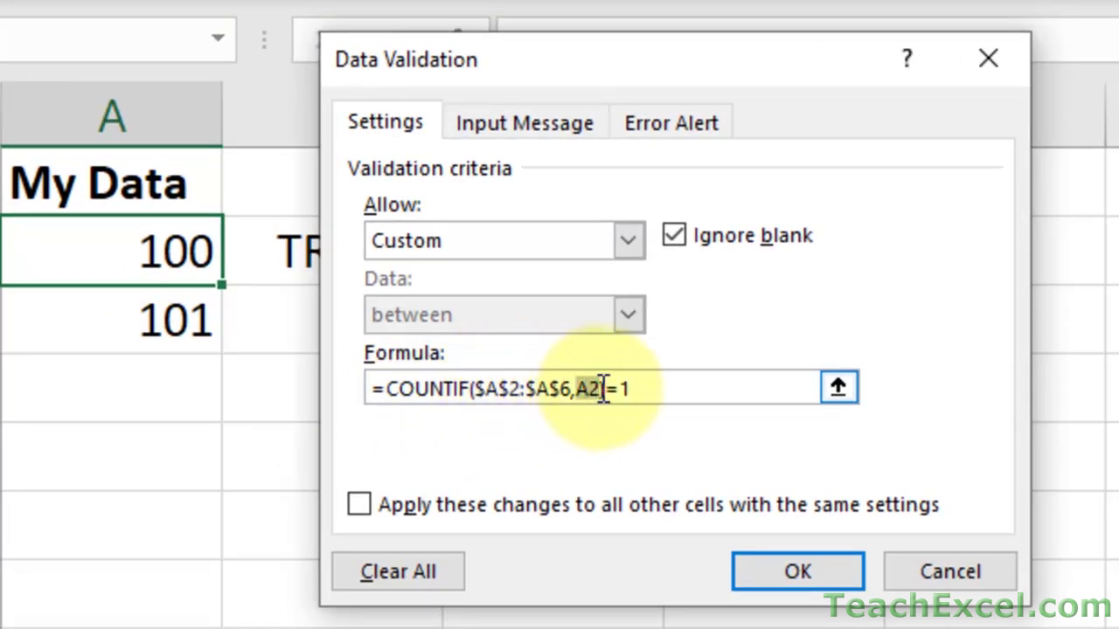
pyautogui.click(908, 567)
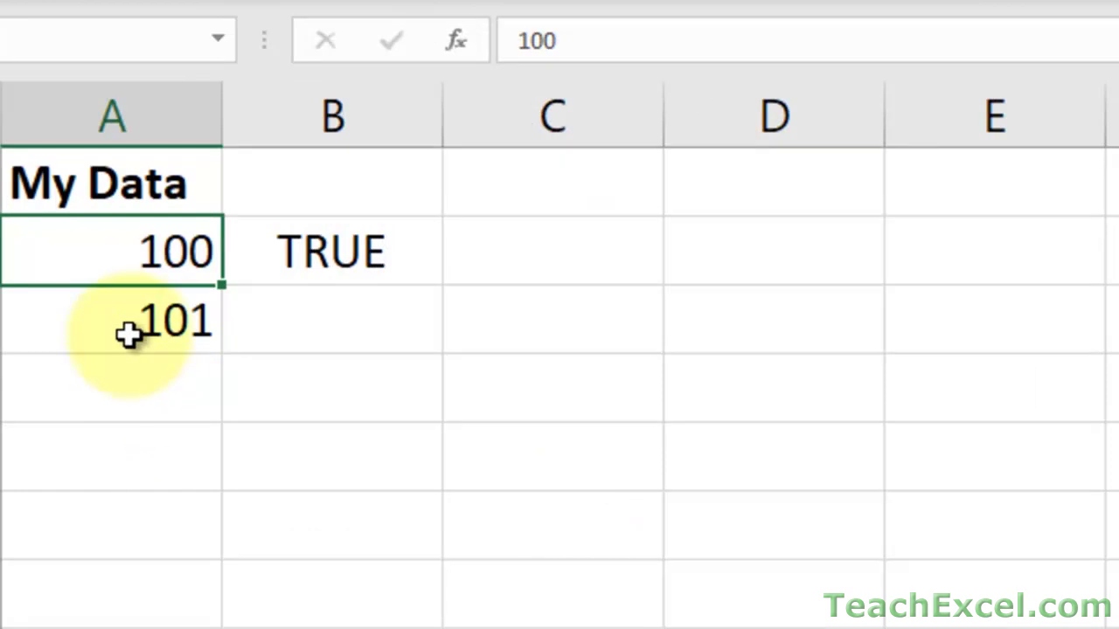
# - Inspect cell A3's validation formula and its error alert settings without changing them
pyautogui.click(130, 332)
pyautogui.hotkey('alt', 'd')
pyautogui.press('l')
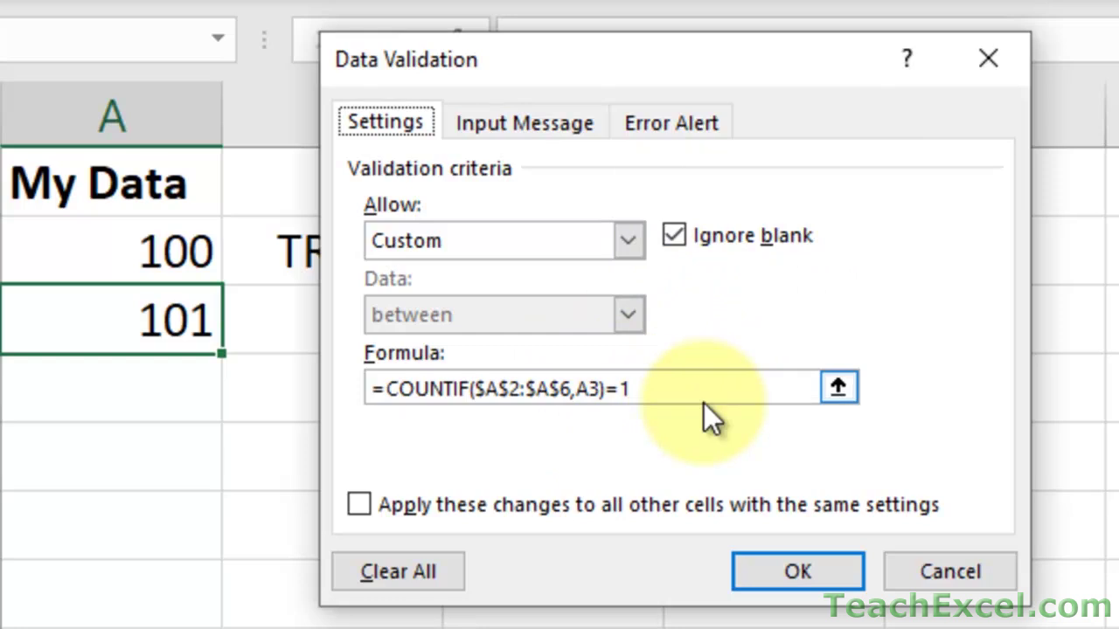
pyautogui.click(642, 127)
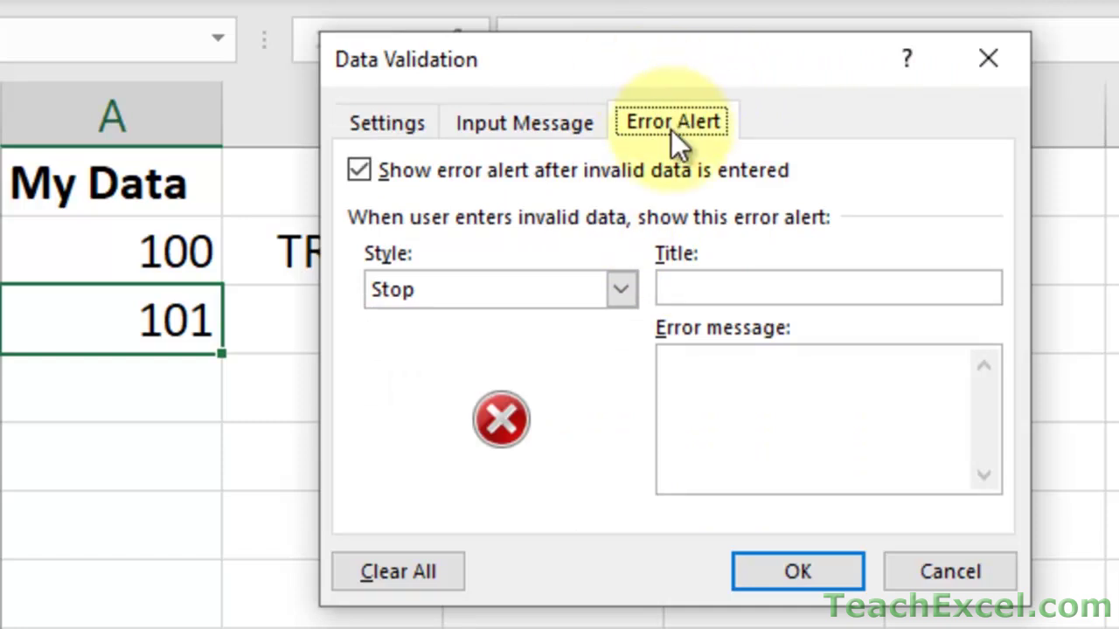
pyautogui.click(986, 52)
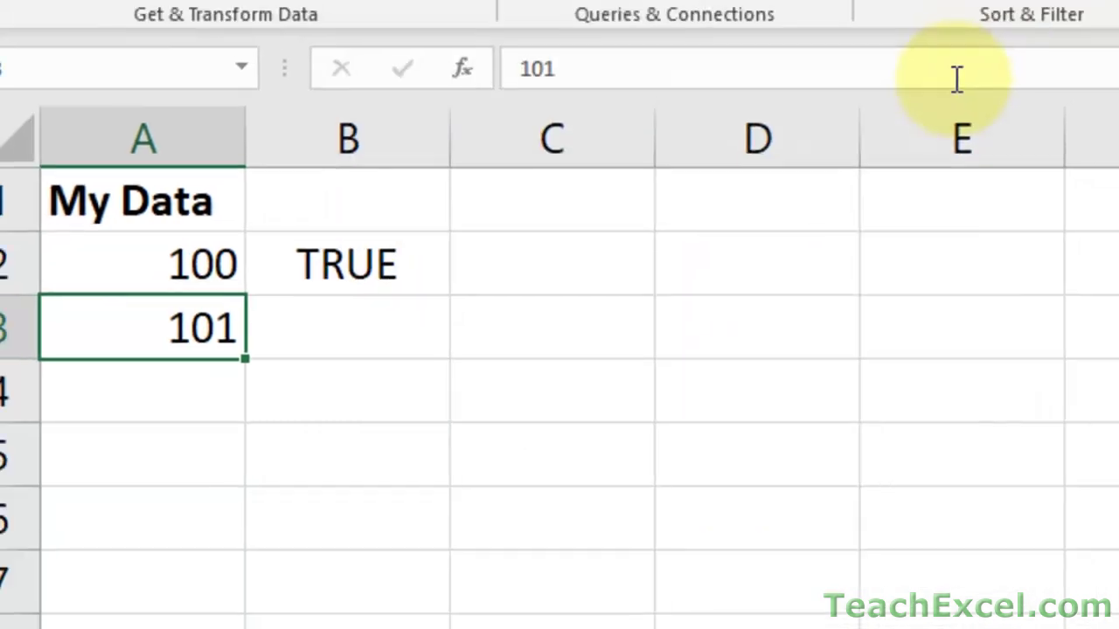
# - Open the validation error alert settings for A2:A6, preview the Warning and Information styles, and select Stop
pyautogui.click(151, 300)
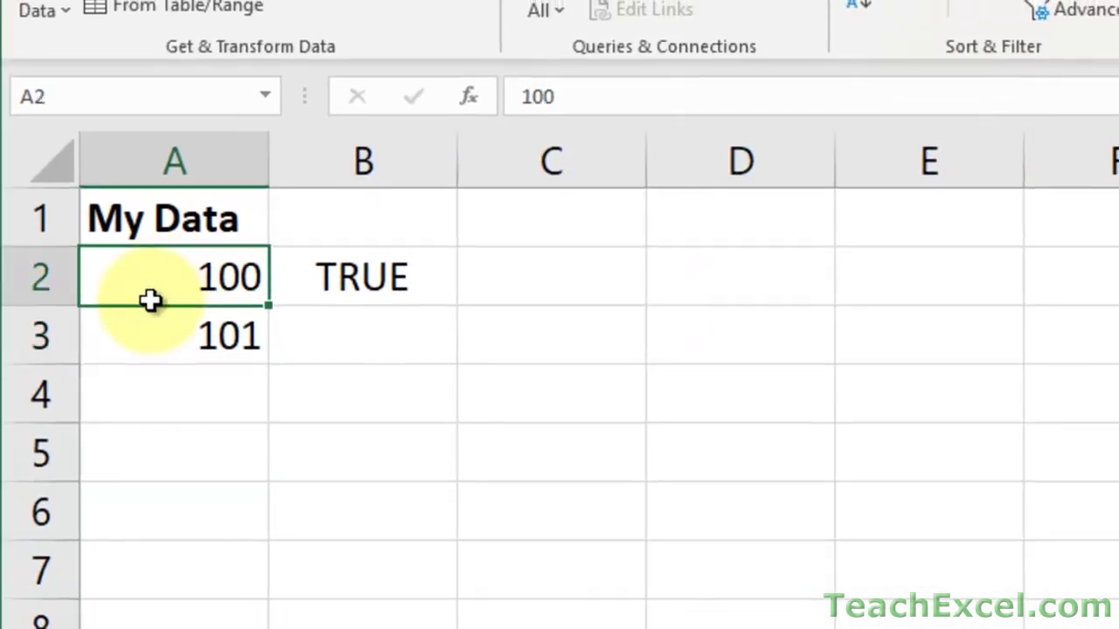
pyautogui.moveTo(151, 300); pyautogui.dragTo(129, 516)
pyautogui.hotkey('alt', 'a')
pyautogui.press('v')
pyautogui.press('v')
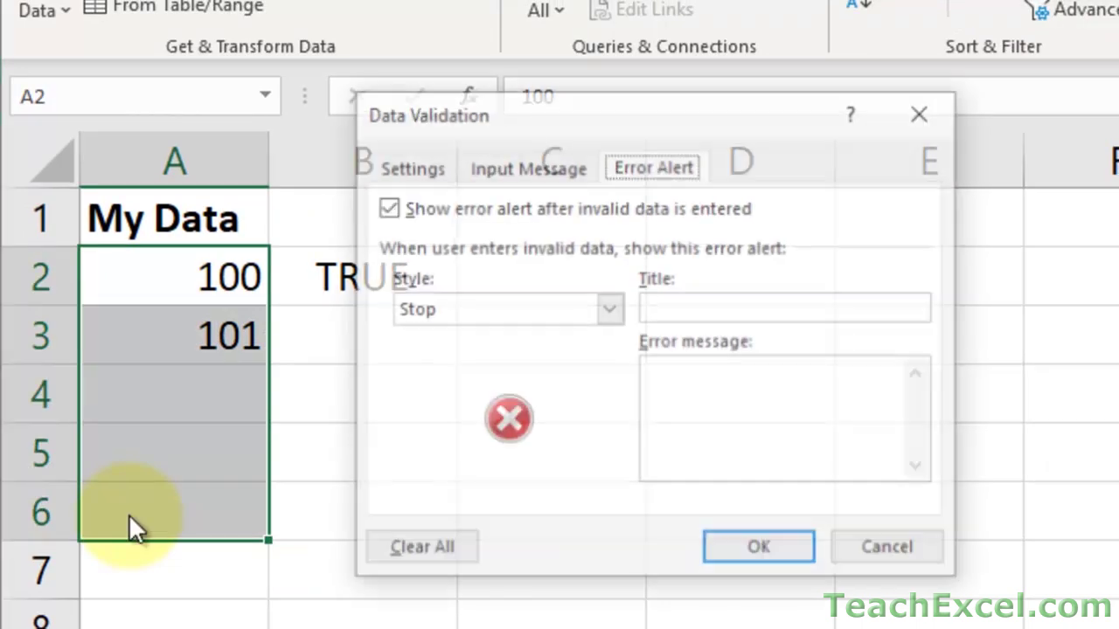
pyautogui.click(610, 307)
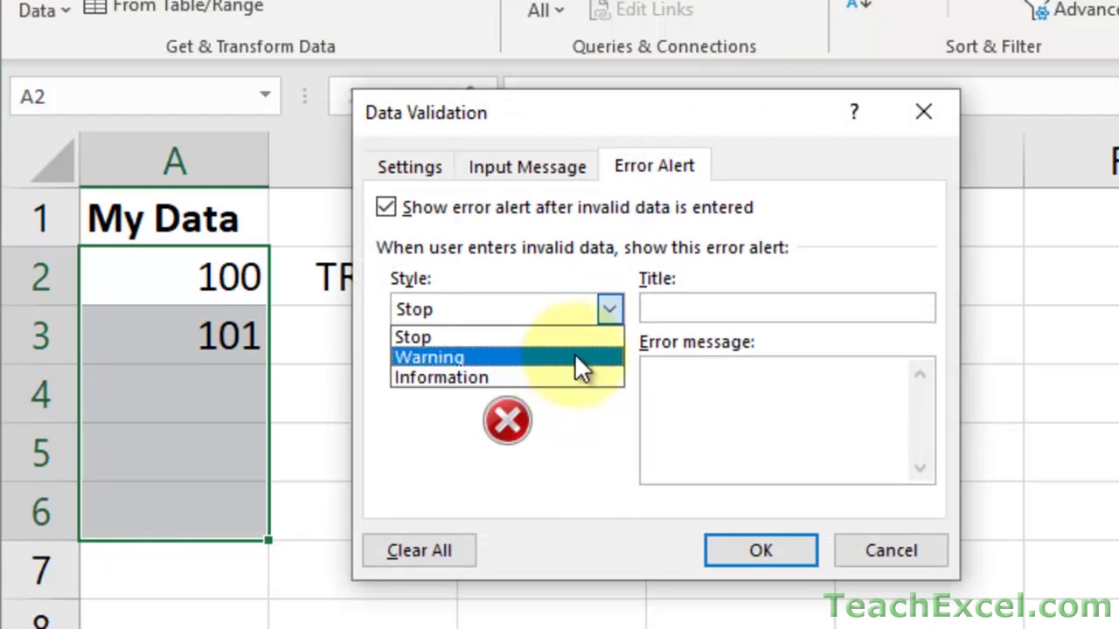
pyautogui.click(574, 353)
pyautogui.click(612, 306)
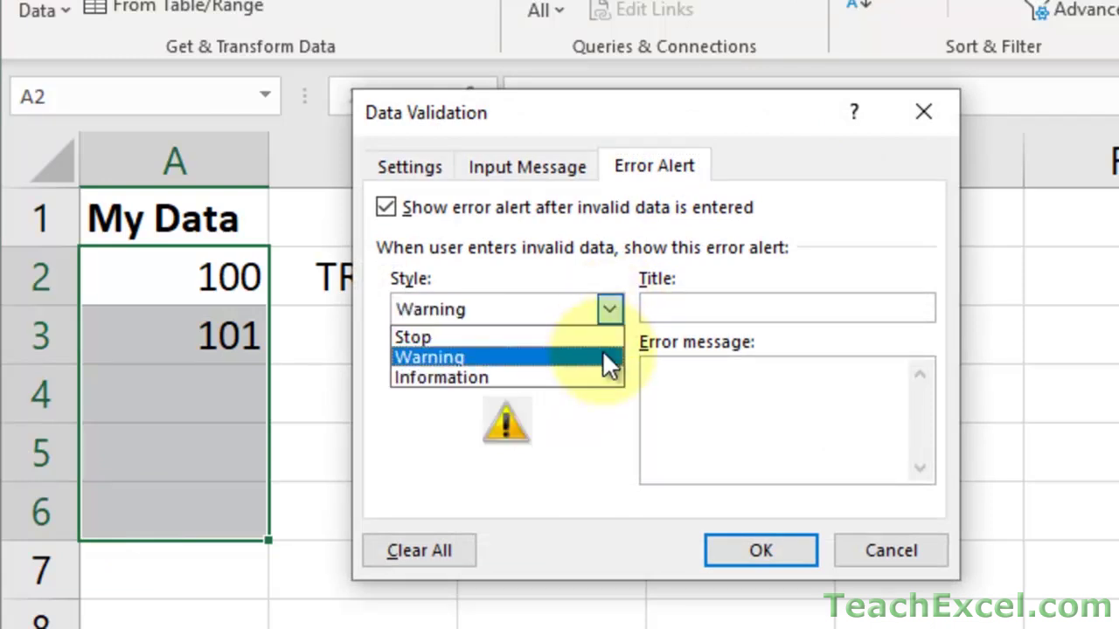
pyautogui.click(603, 378)
pyautogui.click(607, 315)
pyautogui.click(586, 337)
# - Apply the alert title "Duplicate Value Detected!" and message "Excel has detected a duplicate value in your list! Please remove the duplicate value."
pyautogui.click(685, 302)
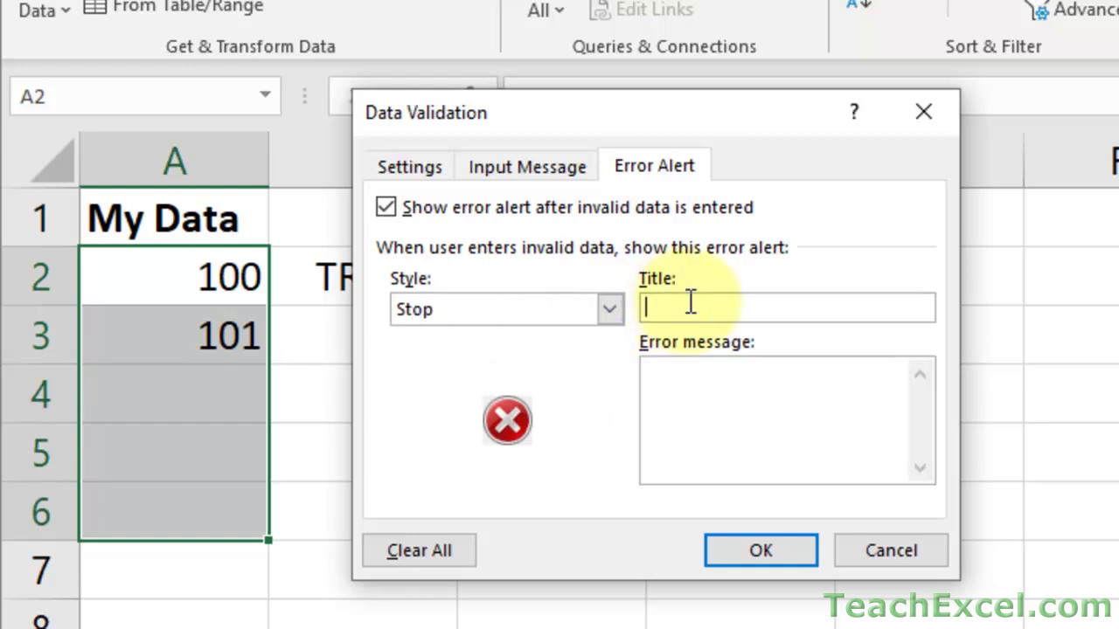
pyautogui.write('Duplicate Value Detected!')
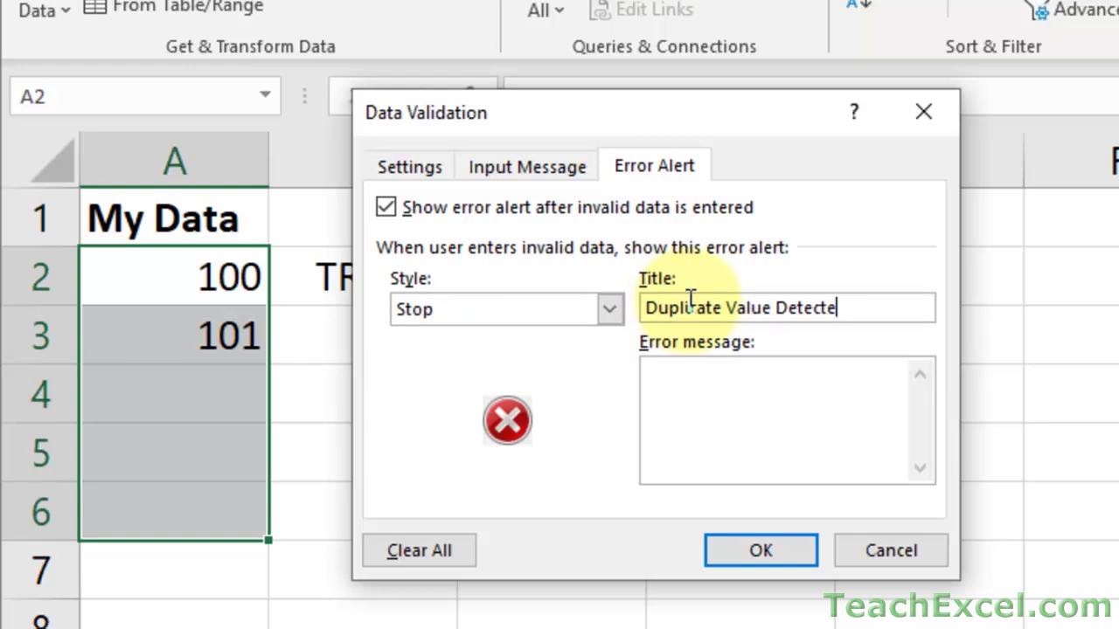
pyautogui.click(738, 392)
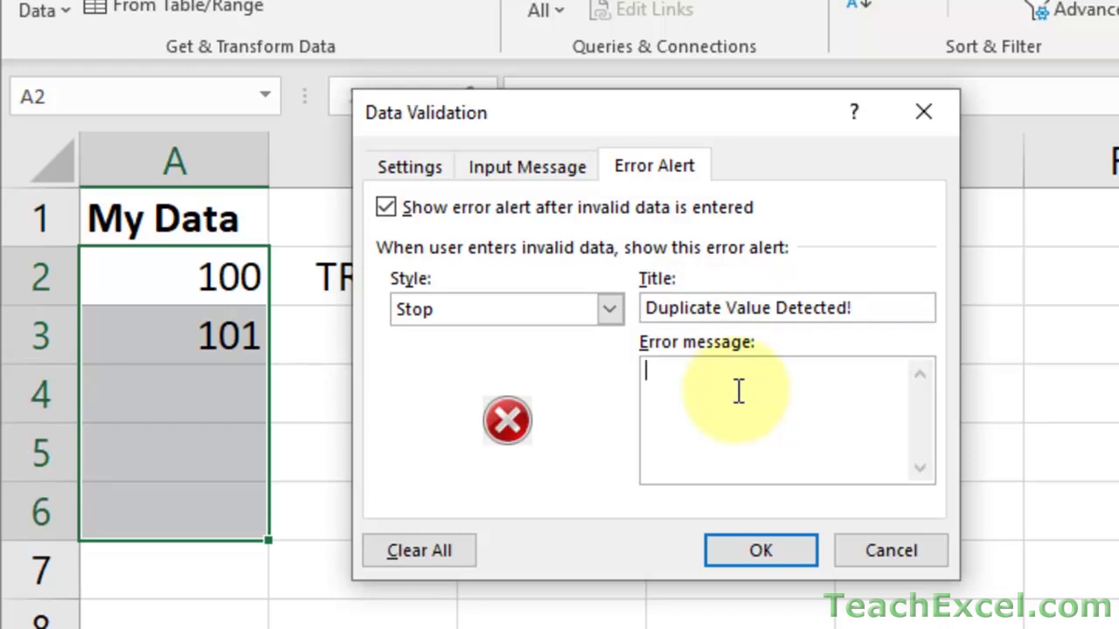
pyautogui.write('Excel has detected a duplicate value in your list')
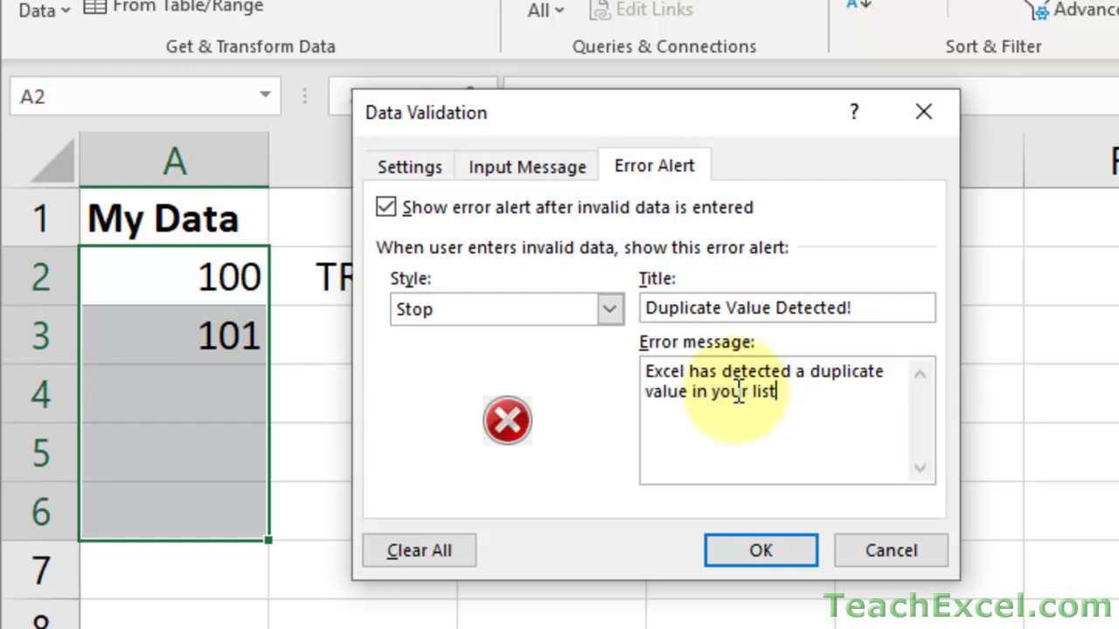
pyautogui.write('! Please remove the duplicate value.')
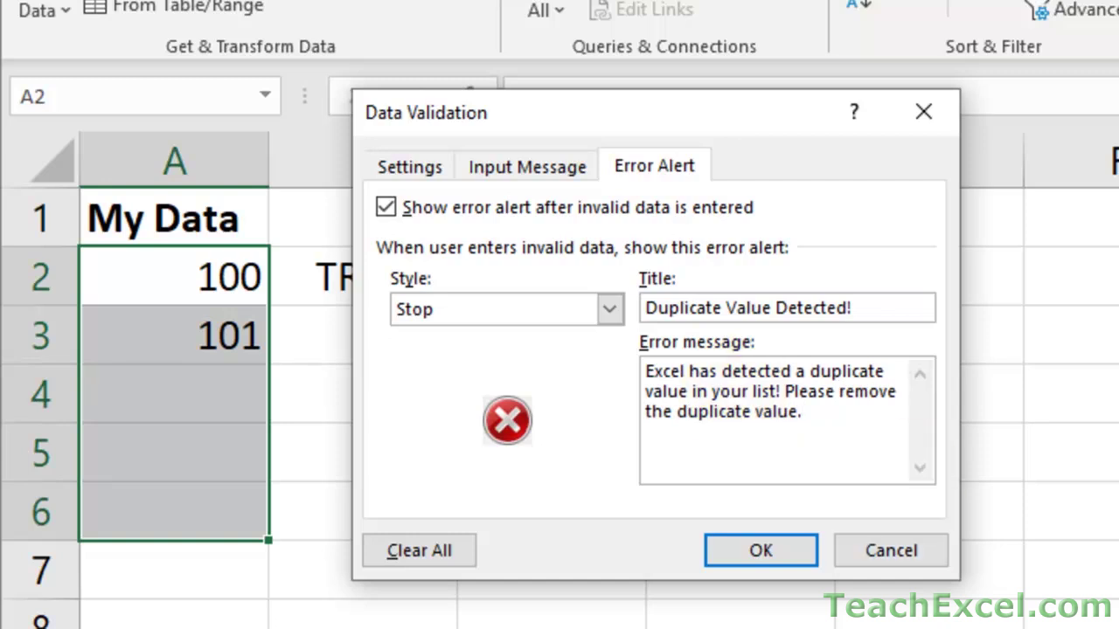
pyautogui.click(790, 549)
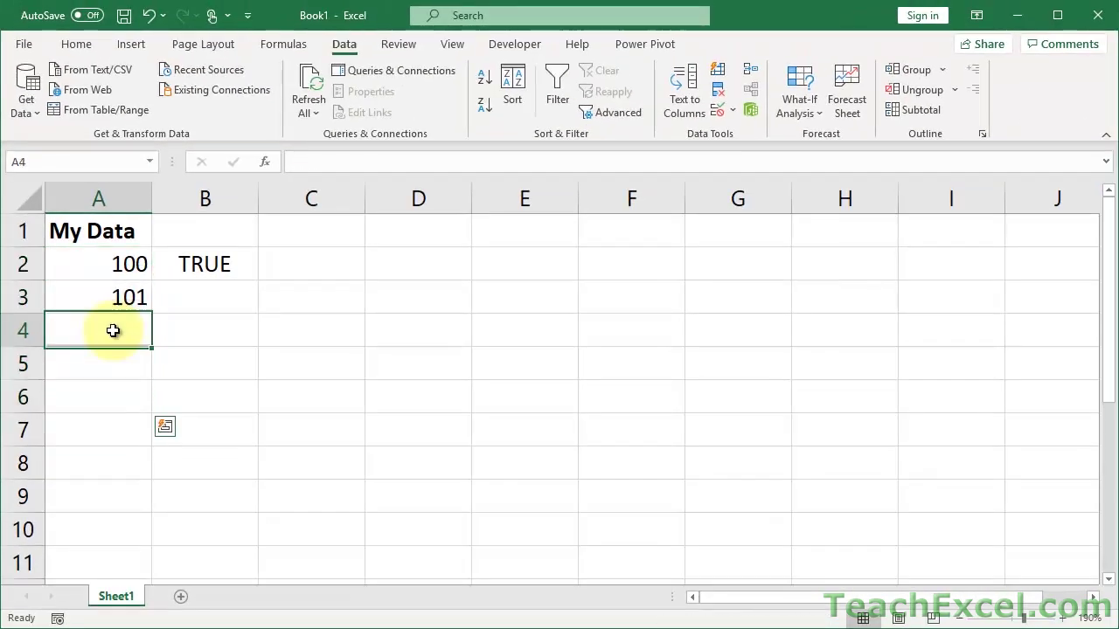
# - Test the custom error alert by trying the duplicate value 101 in A4, and cancel the entry
pyautogui.write('101')
pyautogui.press('Return')
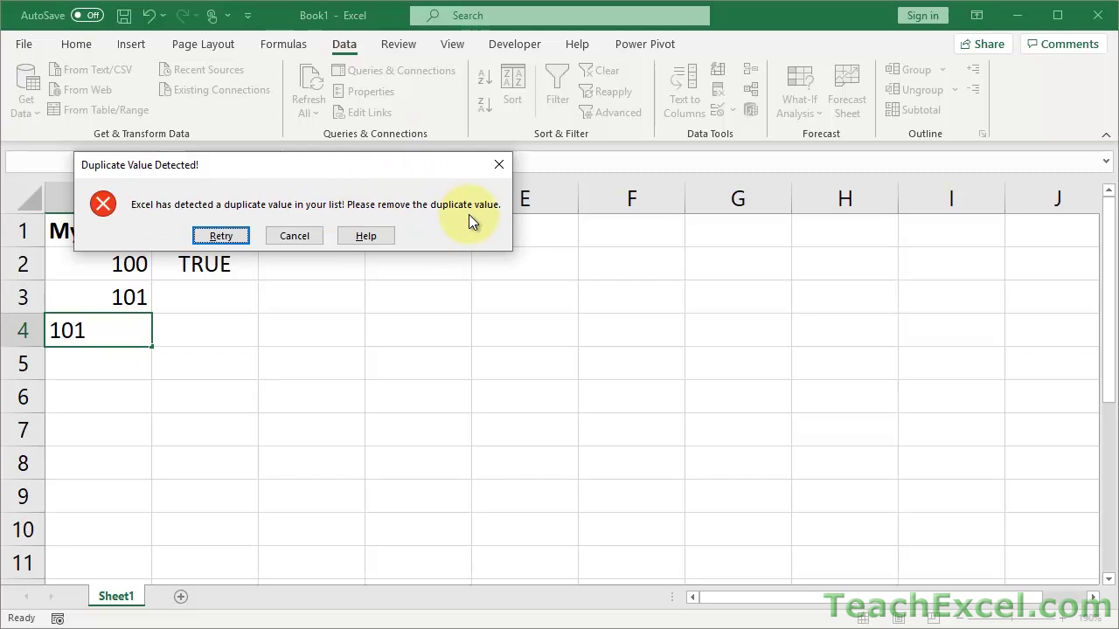
pyautogui.click(293, 236)
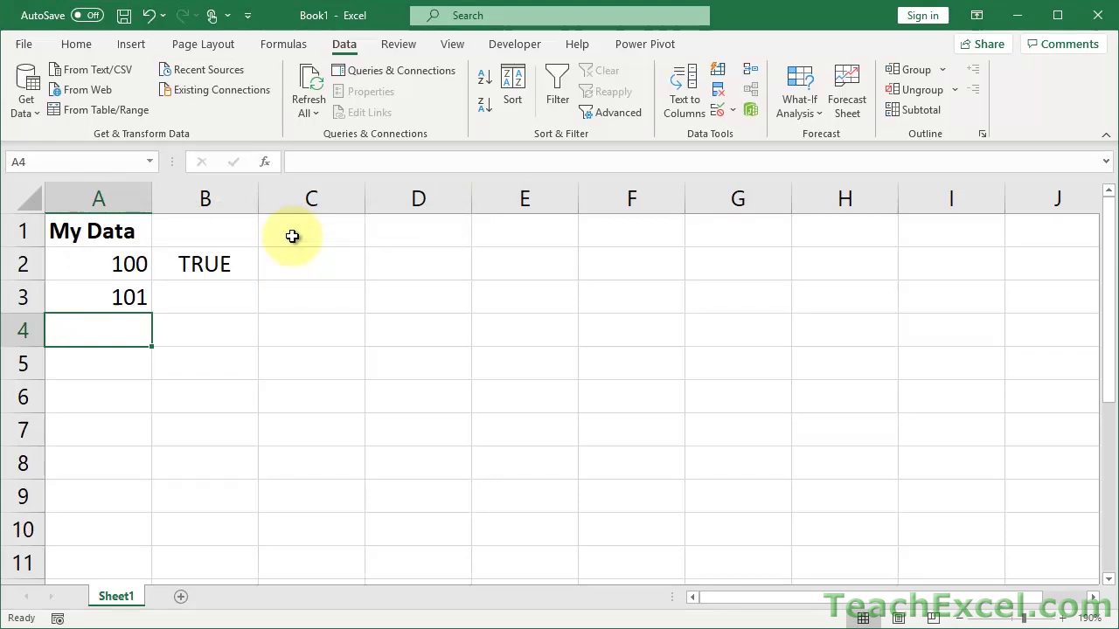
# - Copy the formula text =COUNTIF($A$2:$A$6,A2)=1 from B2 into C2 with its references unchanged
pyautogui.click(204, 264)
pyautogui.doubleClick(206, 264)
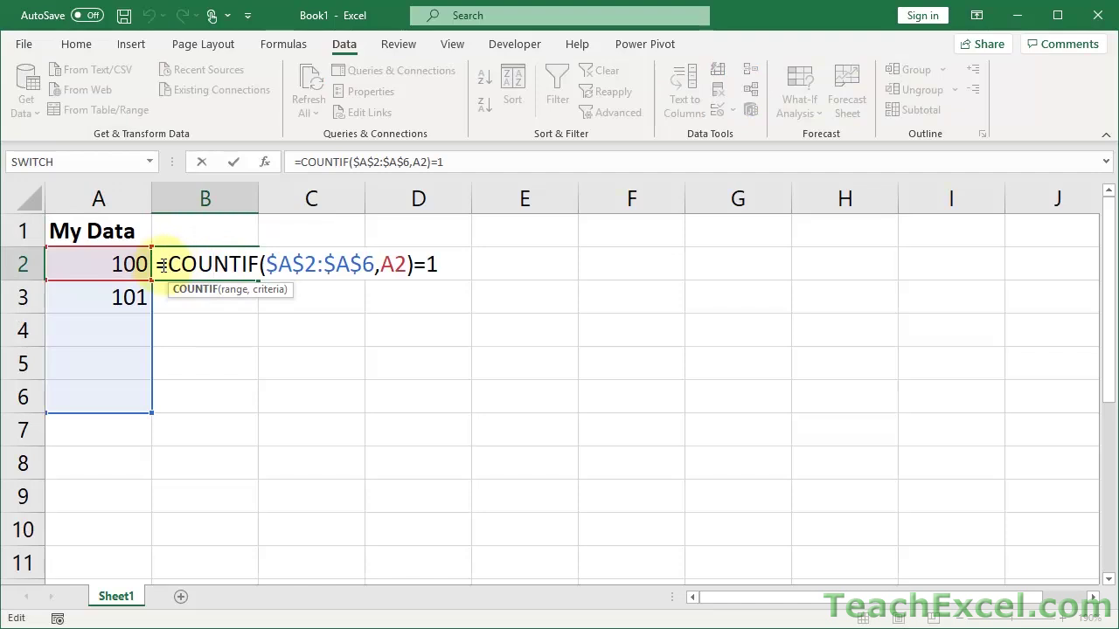
pyautogui.moveTo(159, 264); pyautogui.dragTo(446, 267)
pyautogui.hotkey('ctrl', 'c')
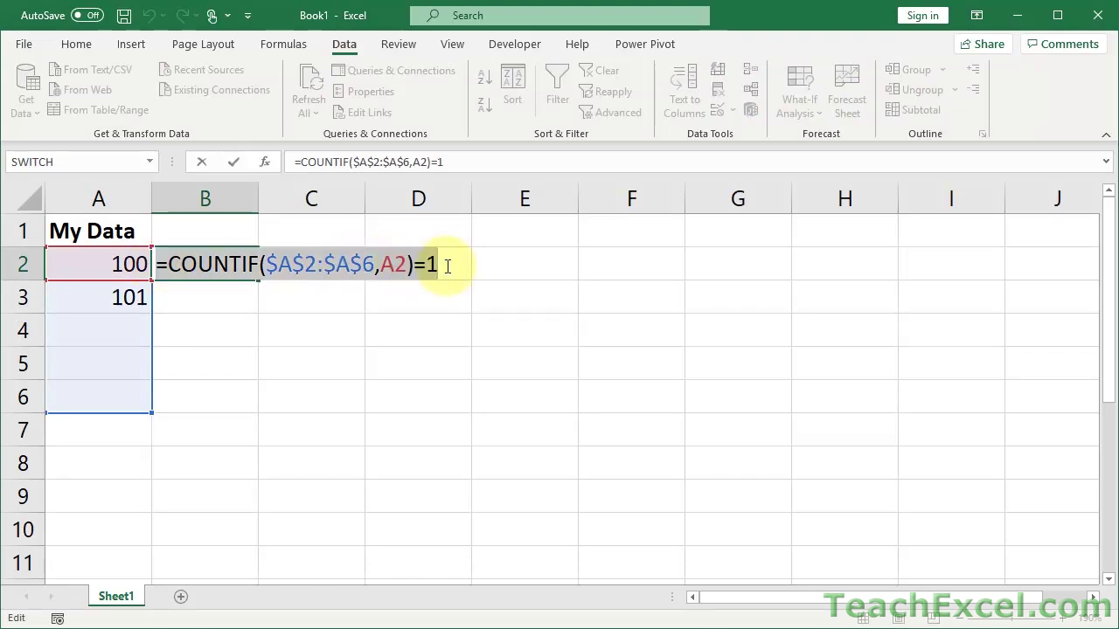
pyautogui.press('Escape')
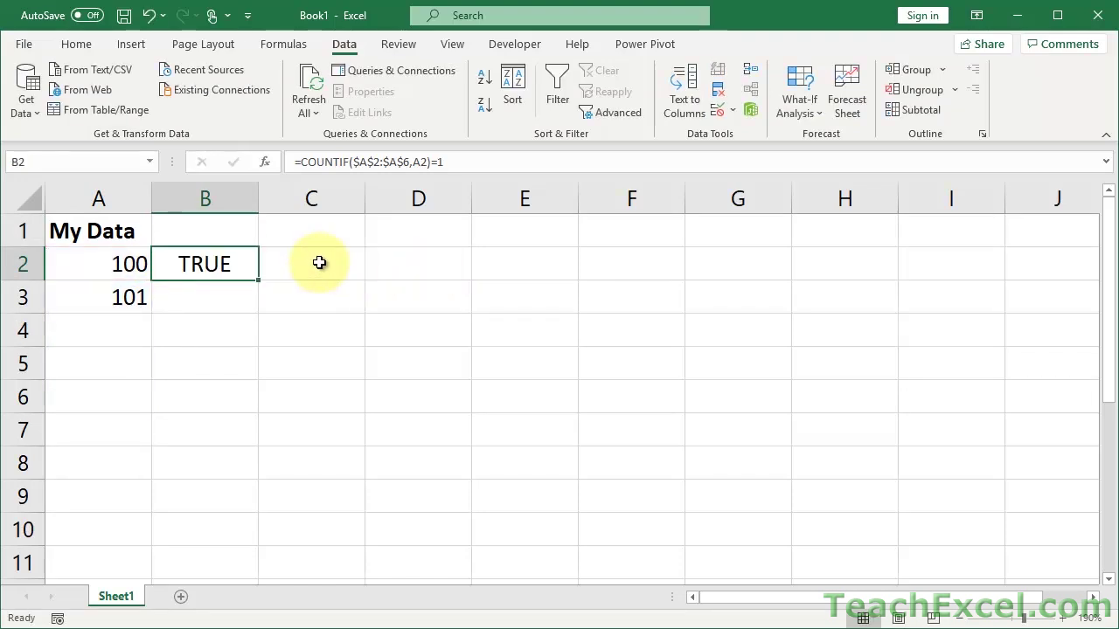
pyautogui.doubleClick(320, 263)
pyautogui.hotkey('ctrl', 'v')
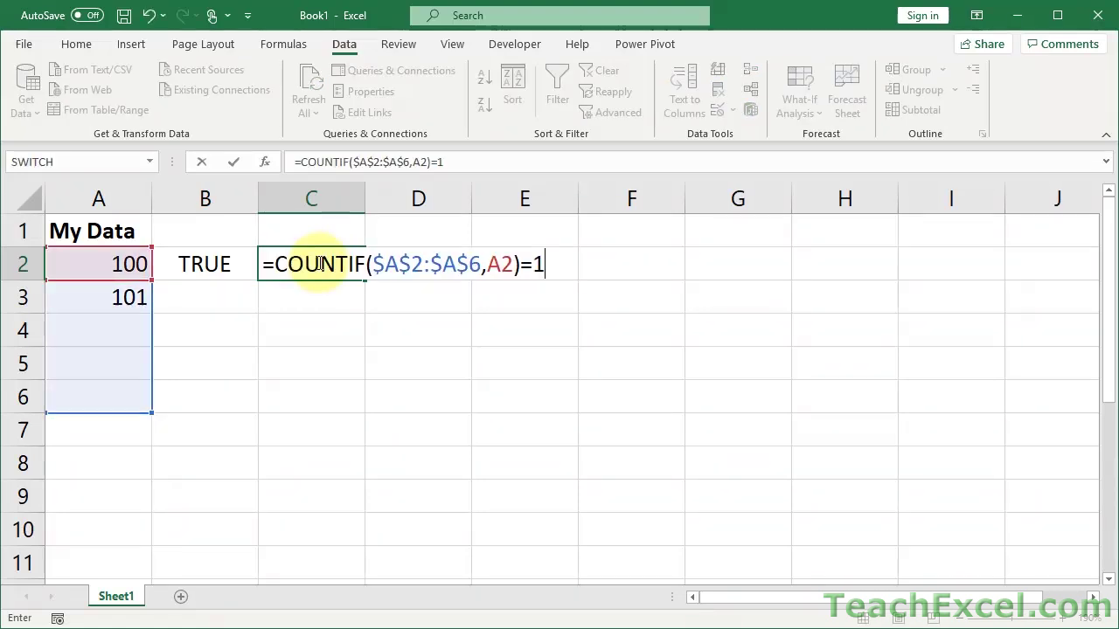
pyautogui.hotkey('shift', 'Tab')
# - Change the comparison in C2 so the formula reads =COUNTIF($A$2:$A$6,A2)<2
pyautogui.doubleClick(315, 262)
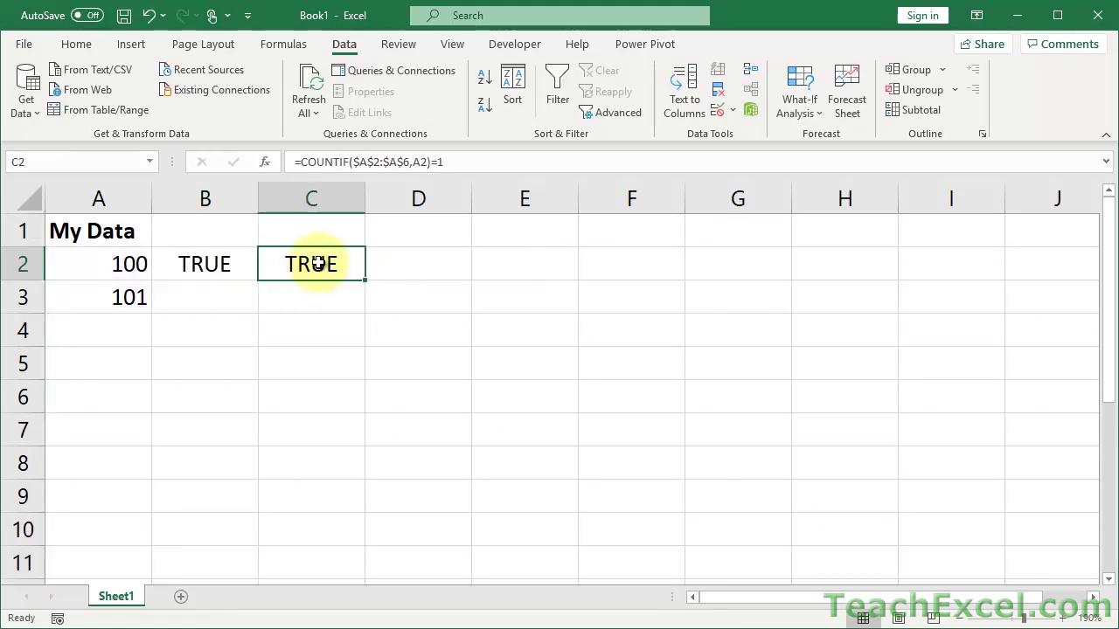
pyautogui.click(535, 267)
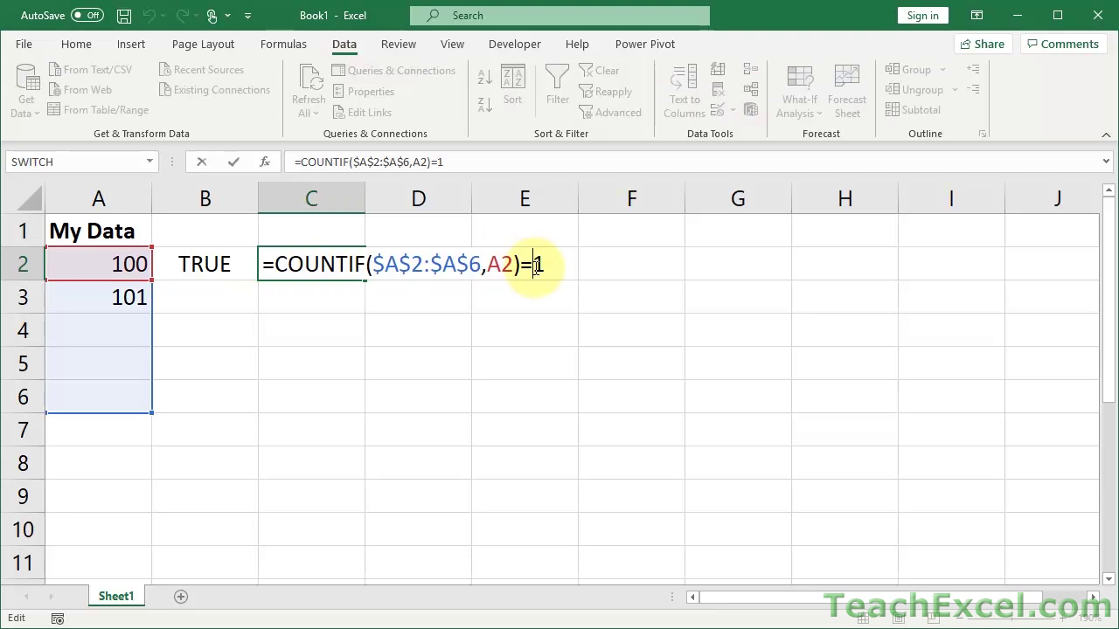
pyautogui.press('BackSpace')
pyautogui.write('<2')
pyautogui.press('Delete')
pyautogui.press('Return')
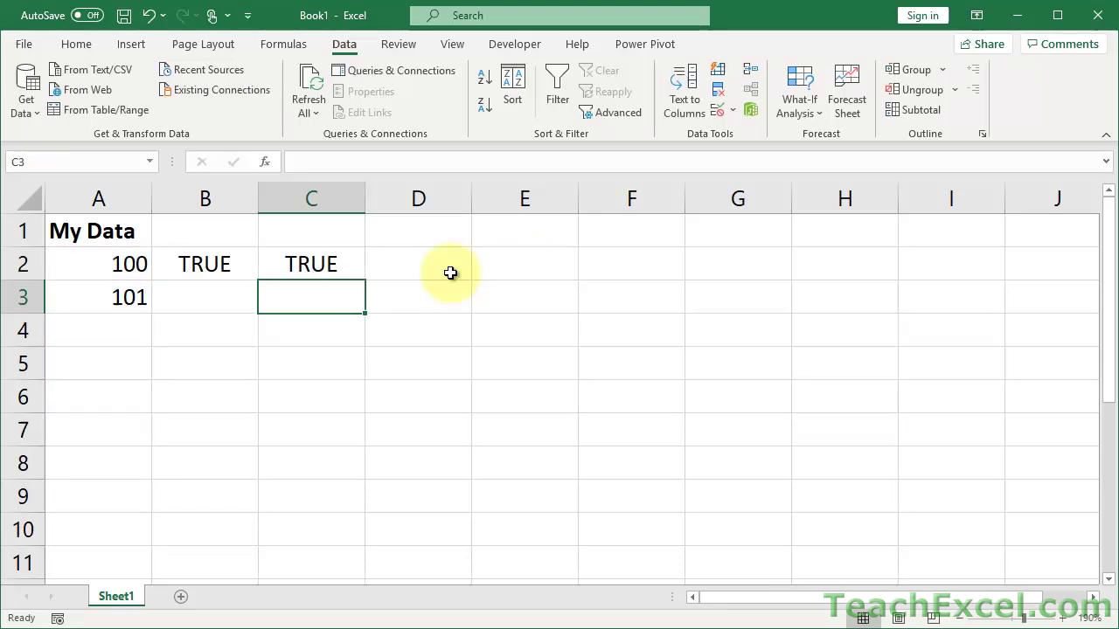
# - Compare the COUNTIF formulas in C2 and B2, leaving both unchanged
pyautogui.doubleClick(320, 262)
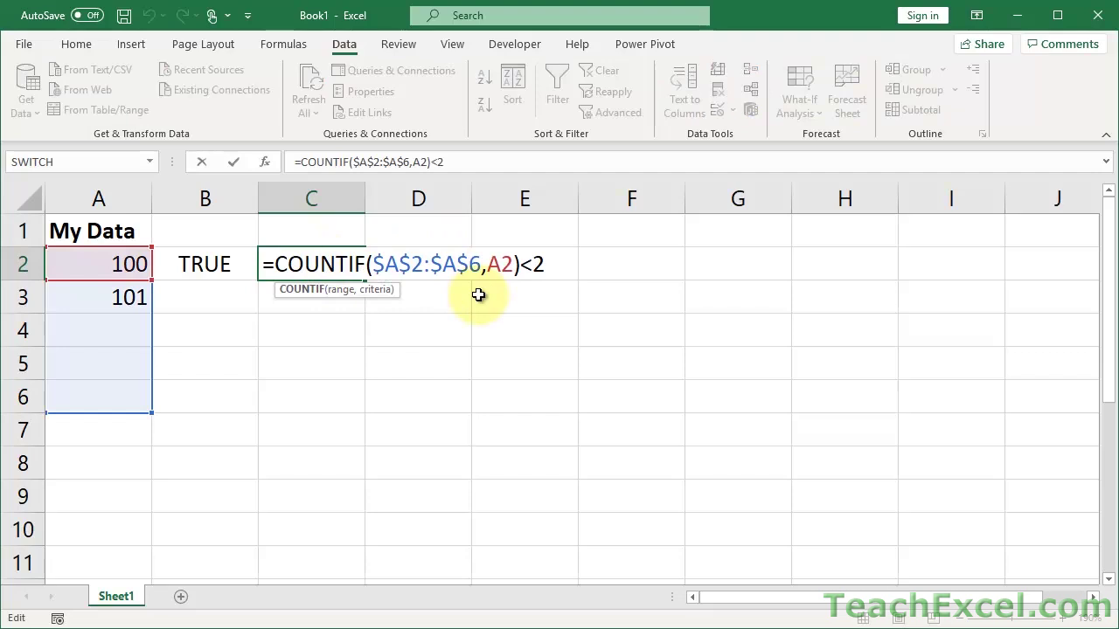
pyautogui.press('Escape')
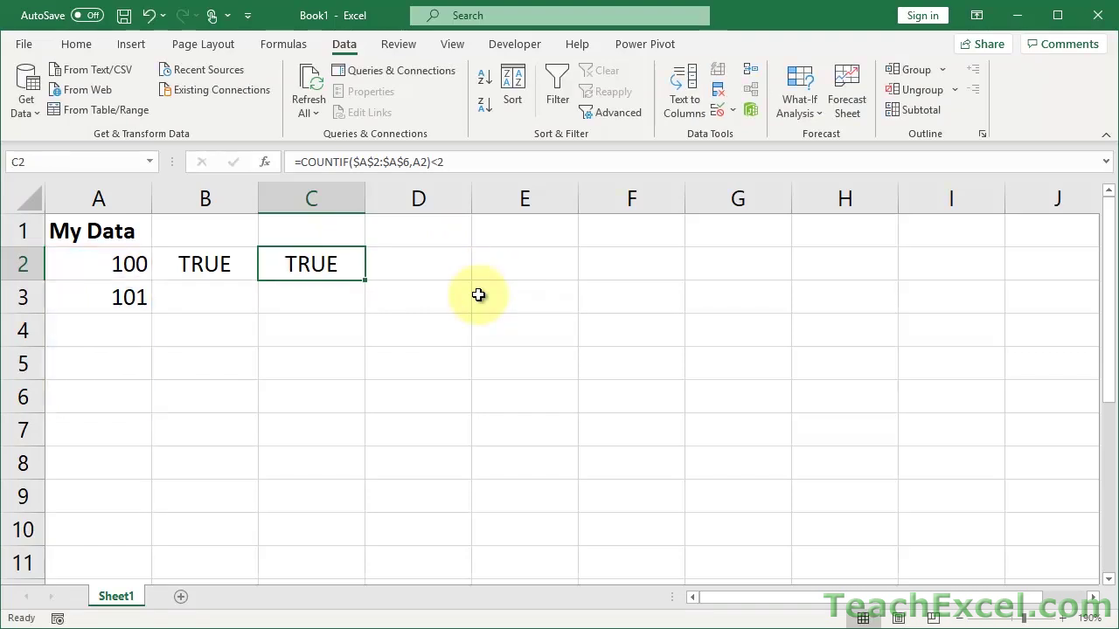
pyautogui.doubleClick(198, 274)
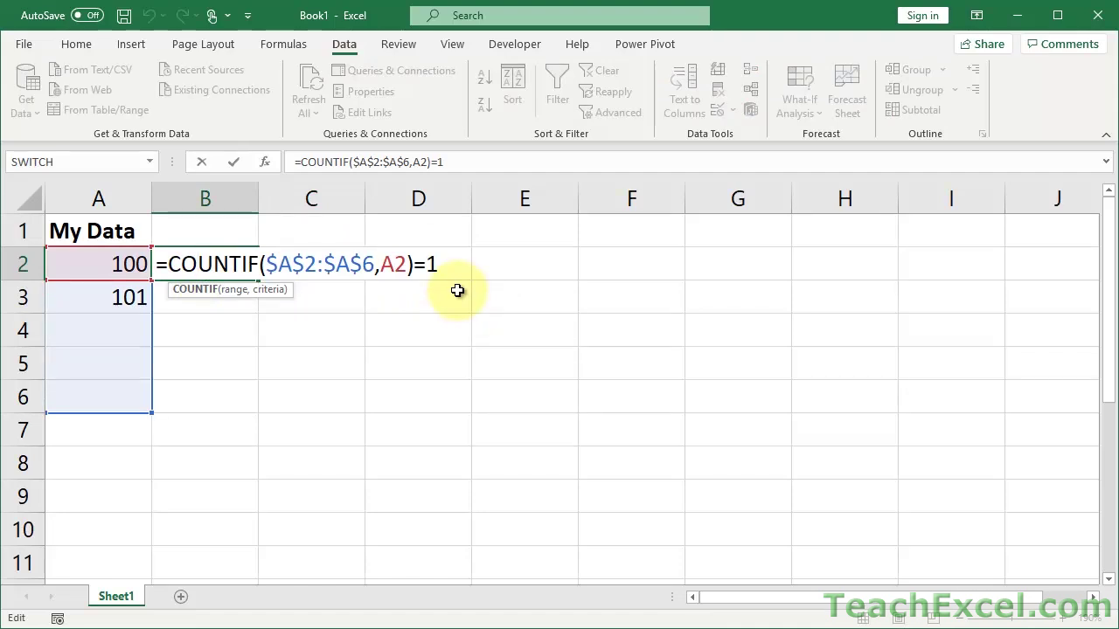
pyautogui.press('Escape')
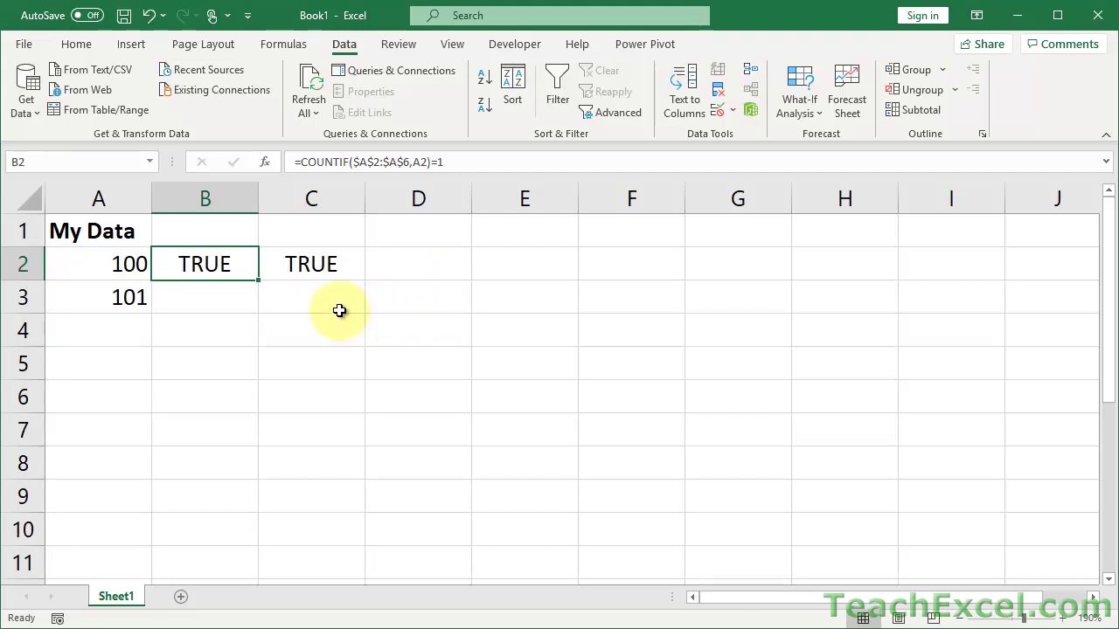
pyautogui.doubleClick(284, 256)
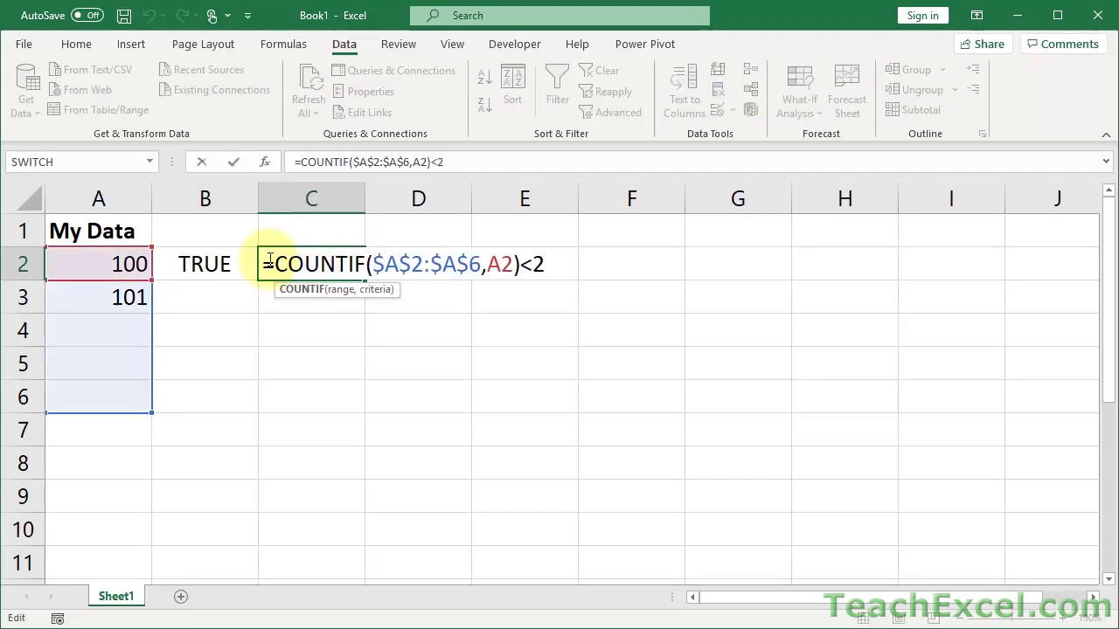
pyautogui.hotkey('ctrl', 'Return')
# - Enter the whole-column duplicate check =COUNTIF(A:A,A2)=1 in D2
pyautogui.click(387, 259)
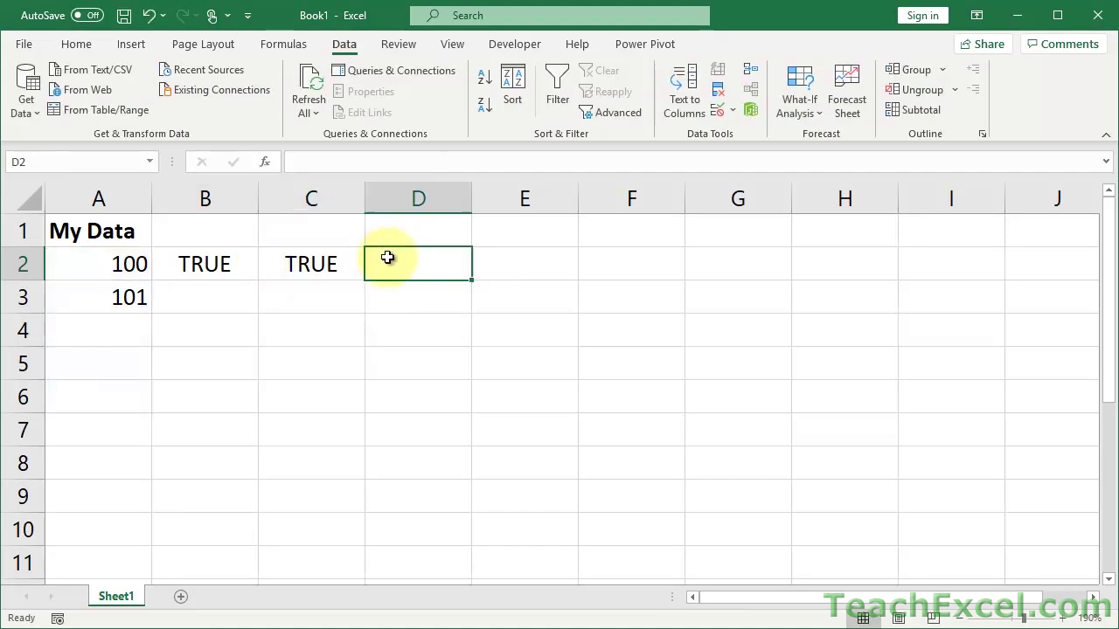
pyautogui.write('=countif')
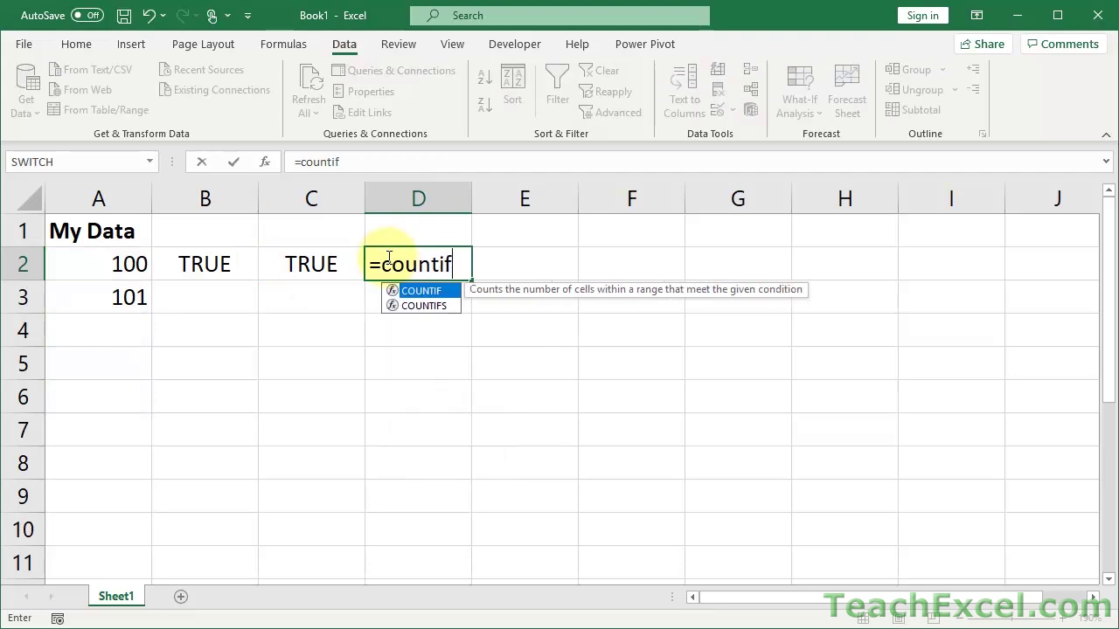
pyautogui.press('Tab')
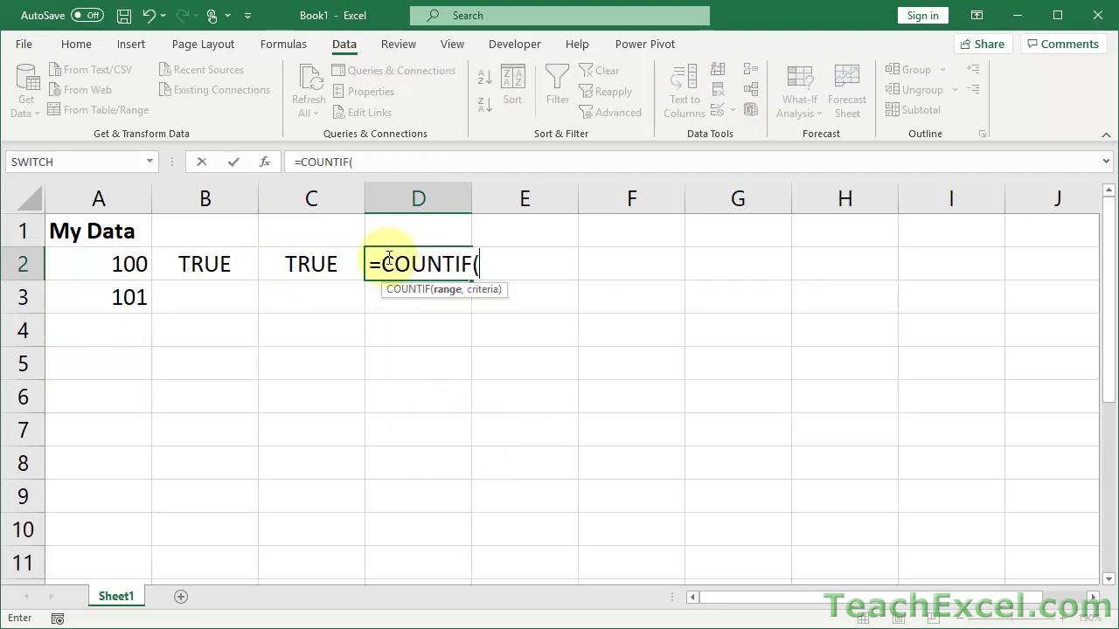
pyautogui.click(112, 186)
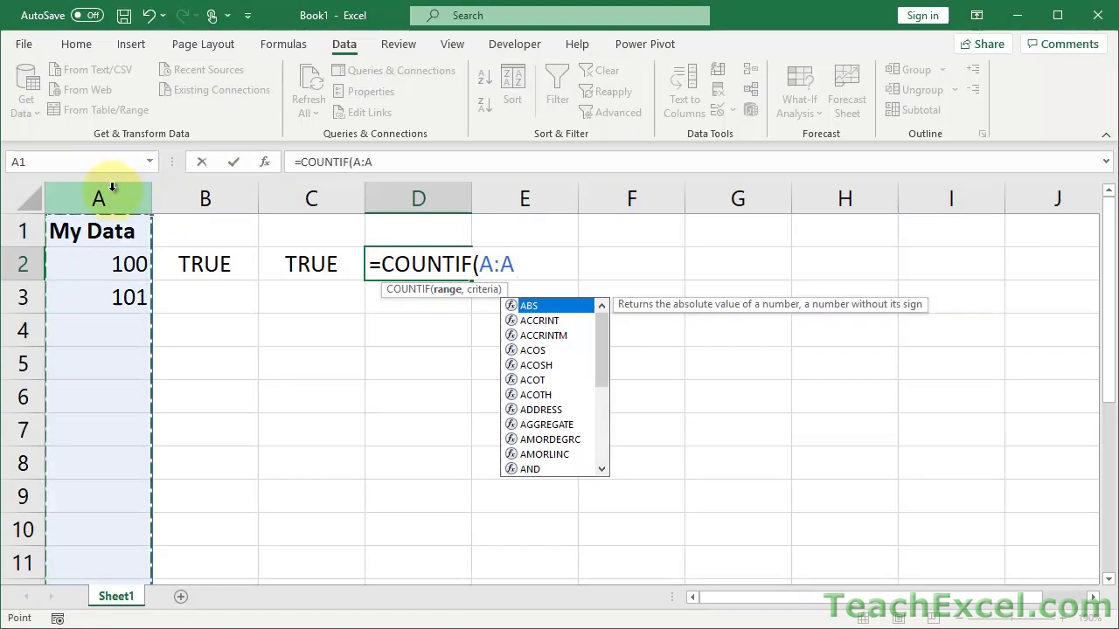
pyautogui.write(',')
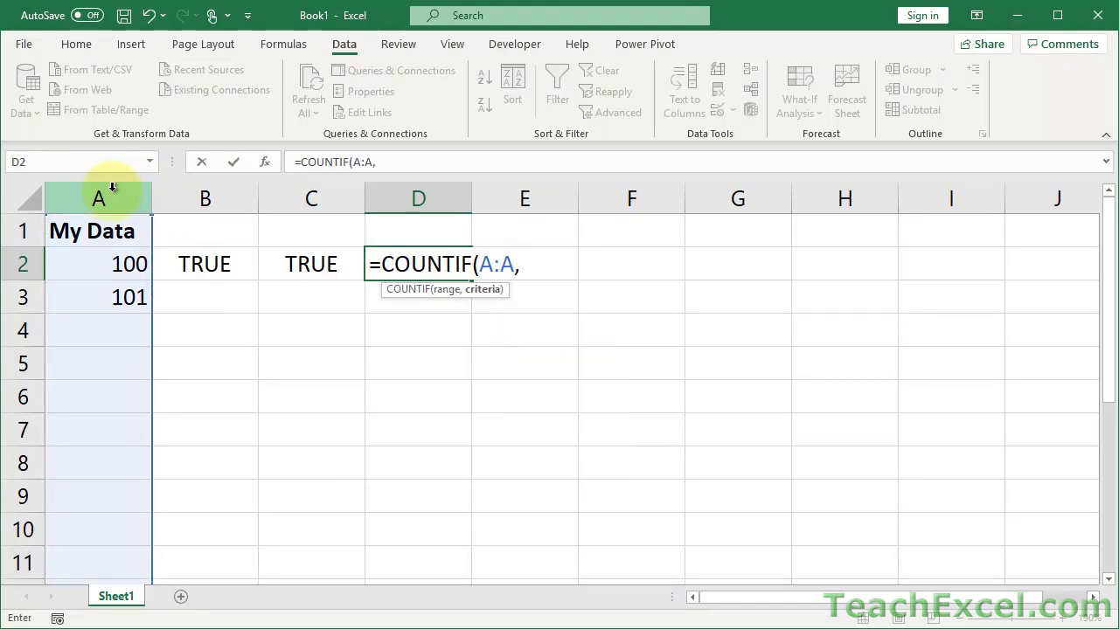
pyautogui.click(94, 263)
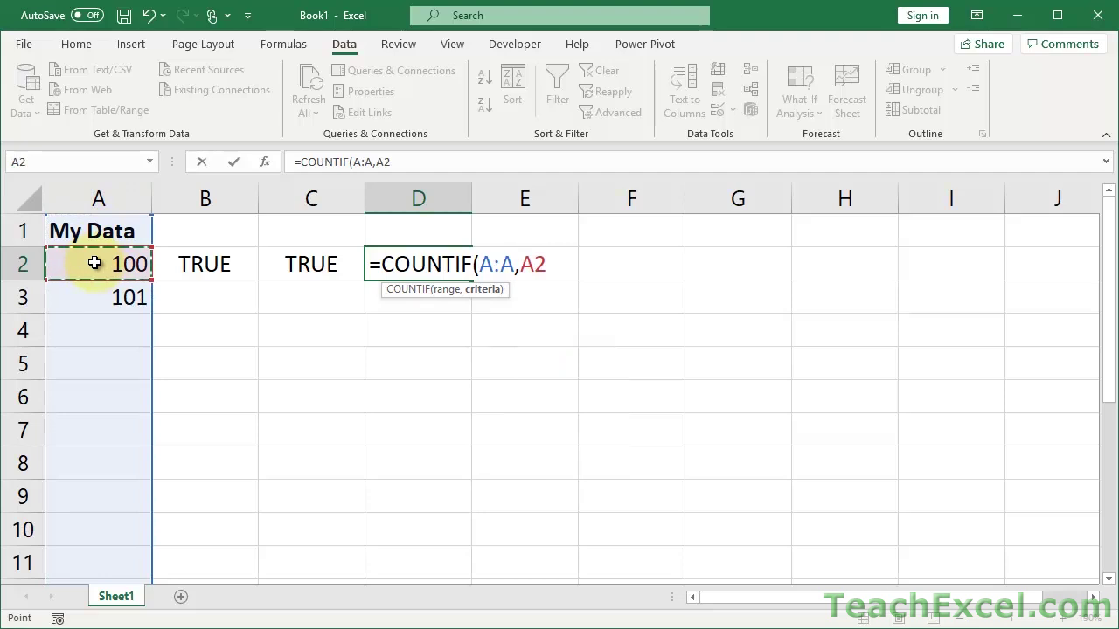
pyautogui.write(')')
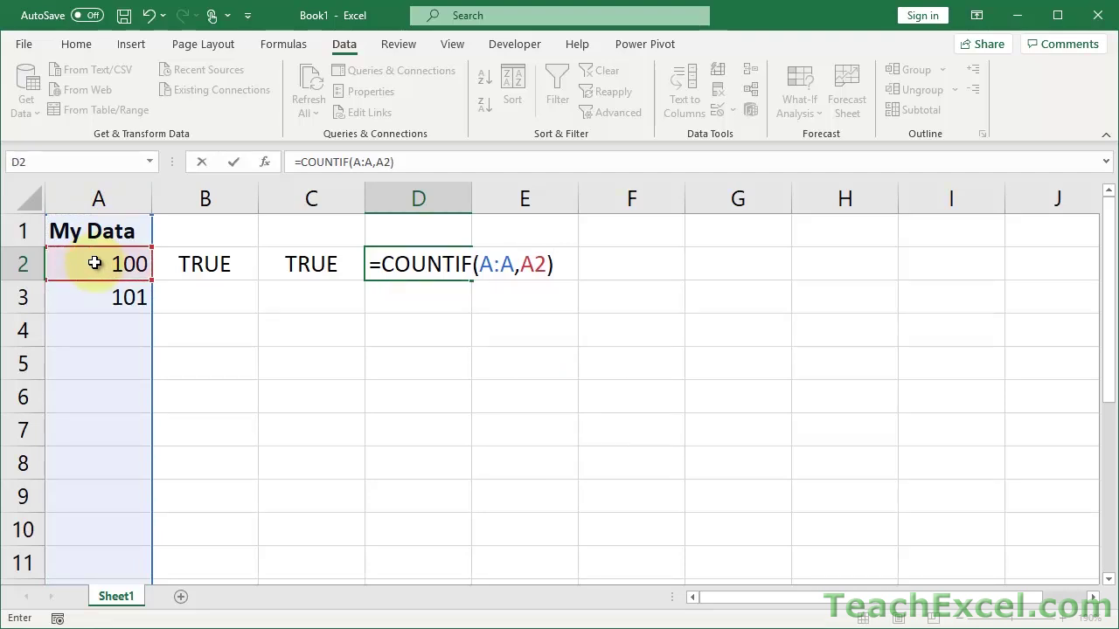
pyautogui.write('=1')
pyautogui.hotkey('ctrl', 'Return')
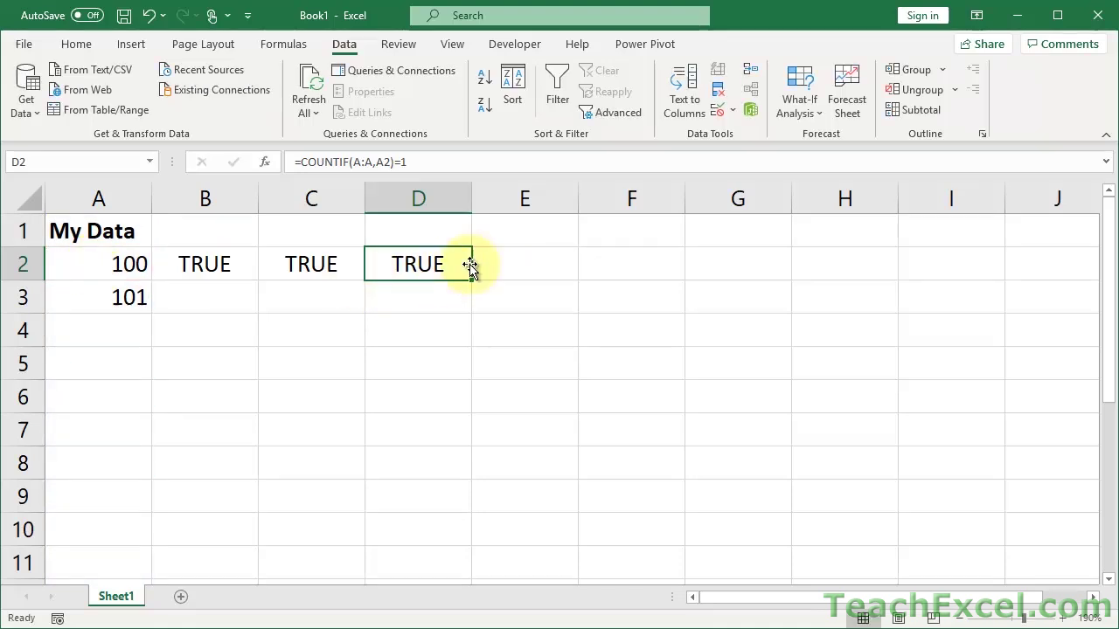
# - Fill the D2 formula down to D5 and inspect the references in D3, D4 and D5
pyautogui.moveTo(472, 279); pyautogui.dragTo(475, 381)
pyautogui.doubleClick(428, 298)
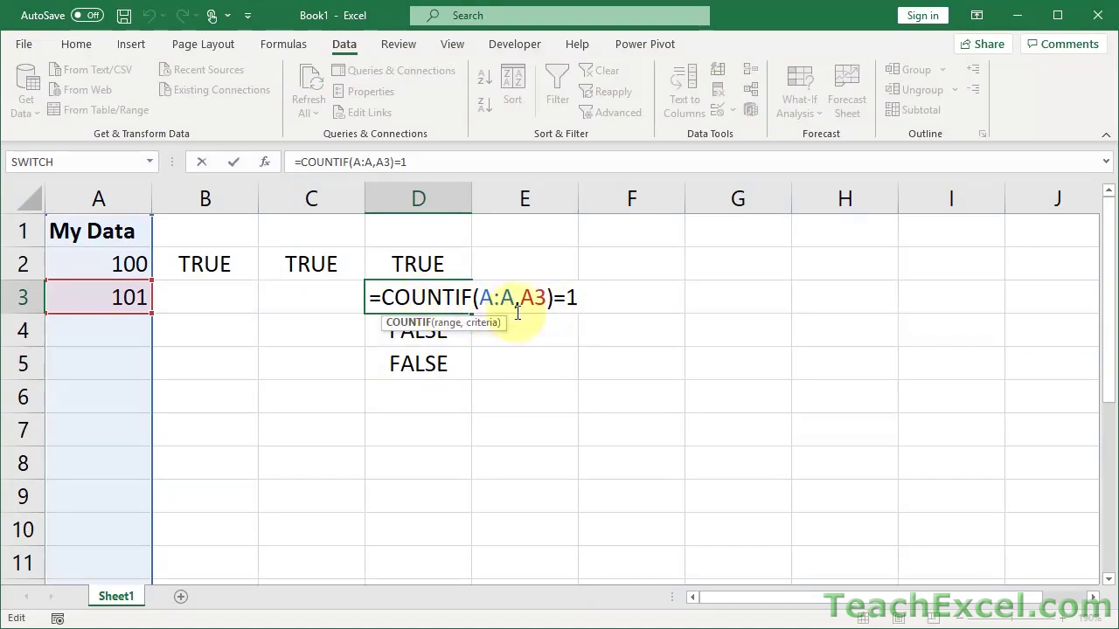
pyautogui.press('Escape')
pyautogui.doubleClick(453, 330)
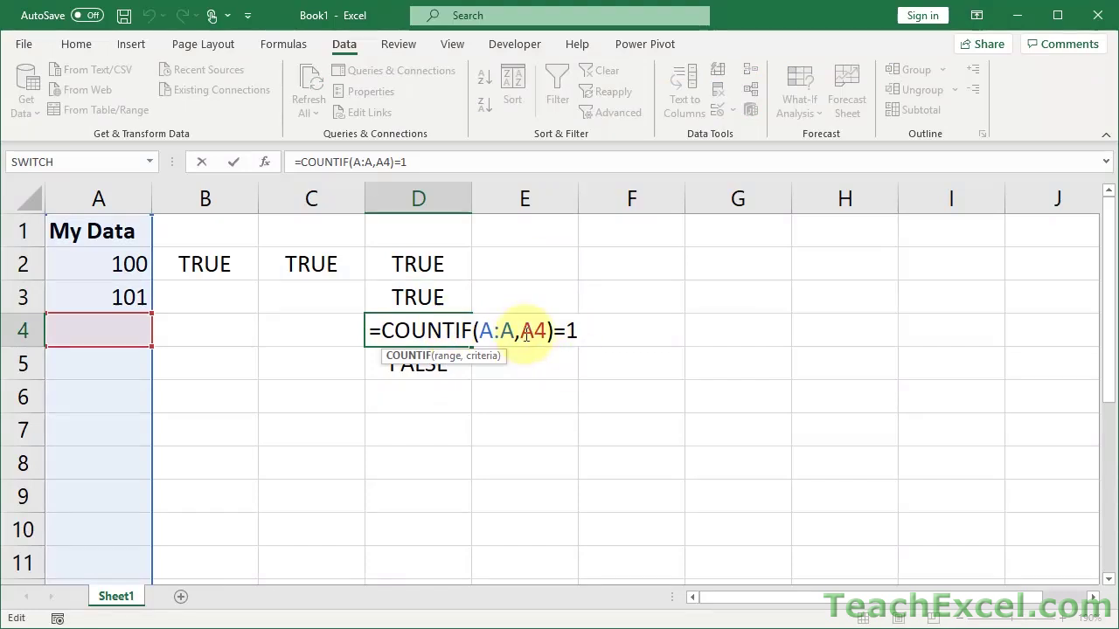
pyautogui.press('Escape')
pyautogui.doubleClick(425, 365)
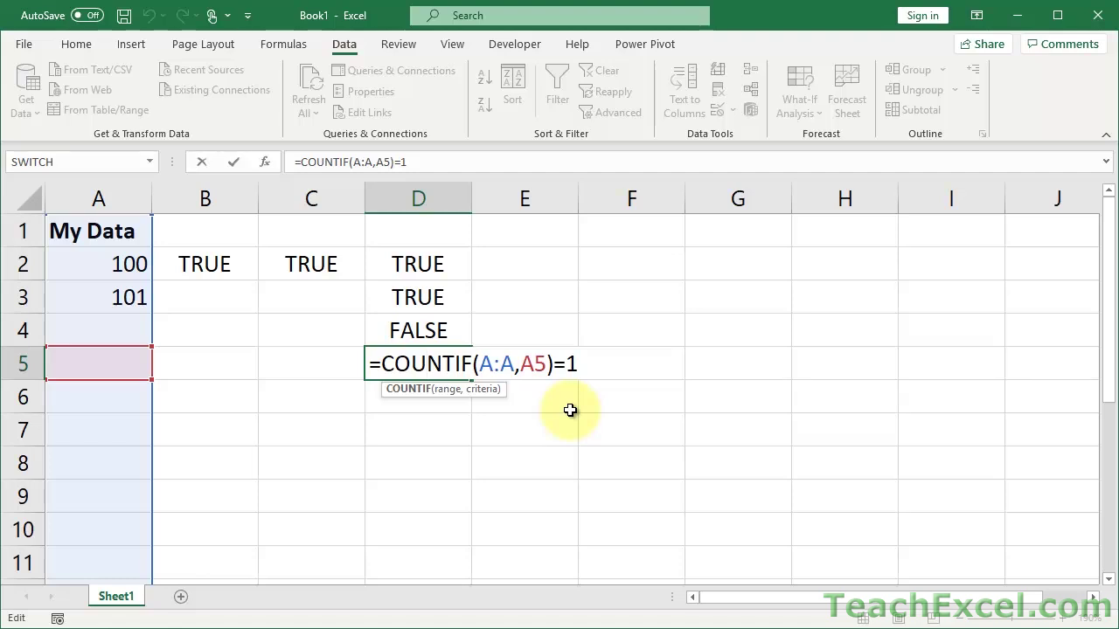
pyautogui.hotkey('ctrl', 'Return')
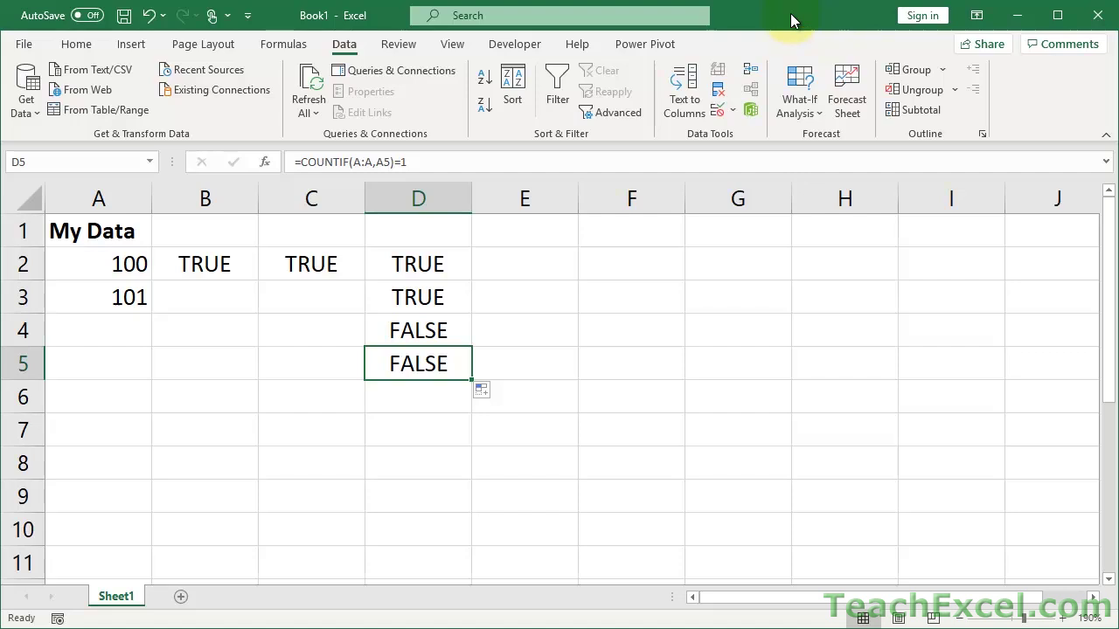
# - Open the data validation input message settings for A2 and title the message "Unique List of Parts"
pyautogui.click(109, 265)
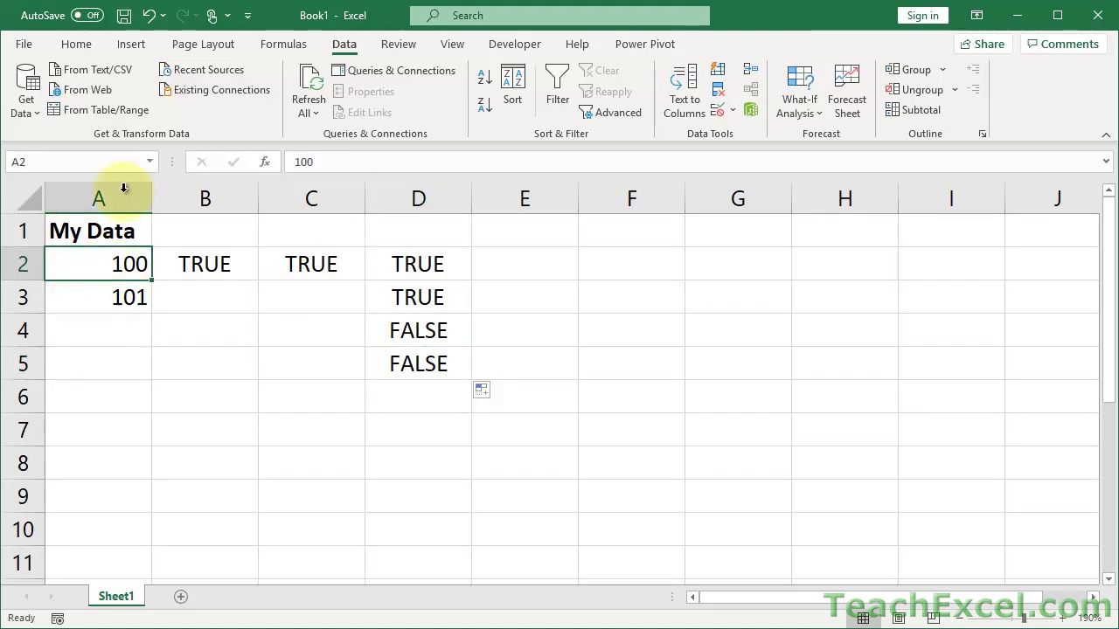
pyautogui.hotkey('alt', 'd')
pyautogui.press('l')
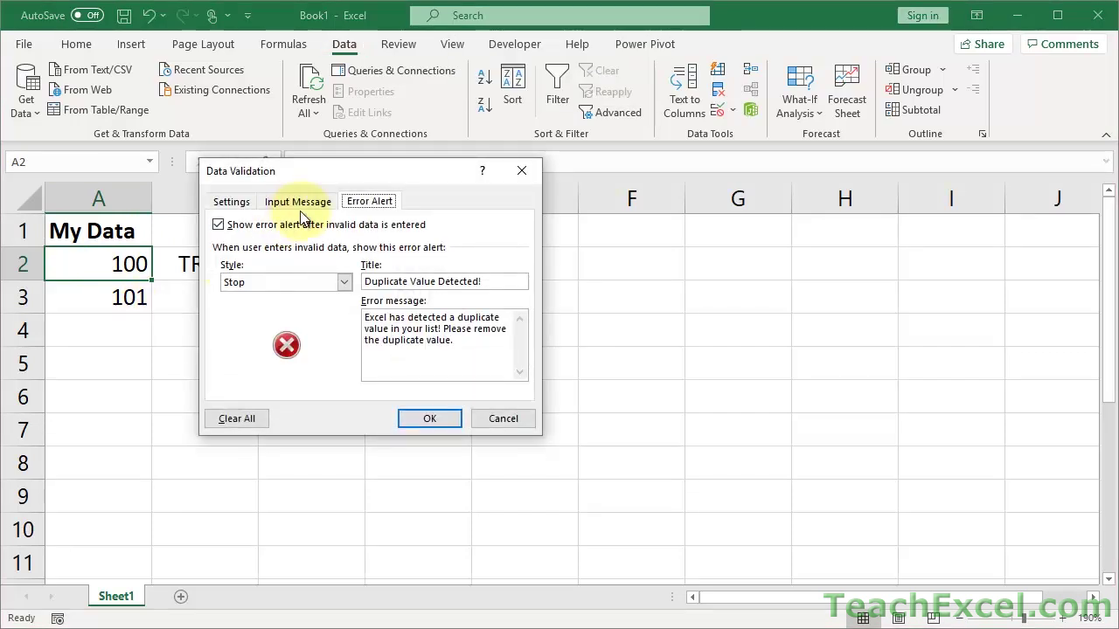
pyautogui.click(298, 201)
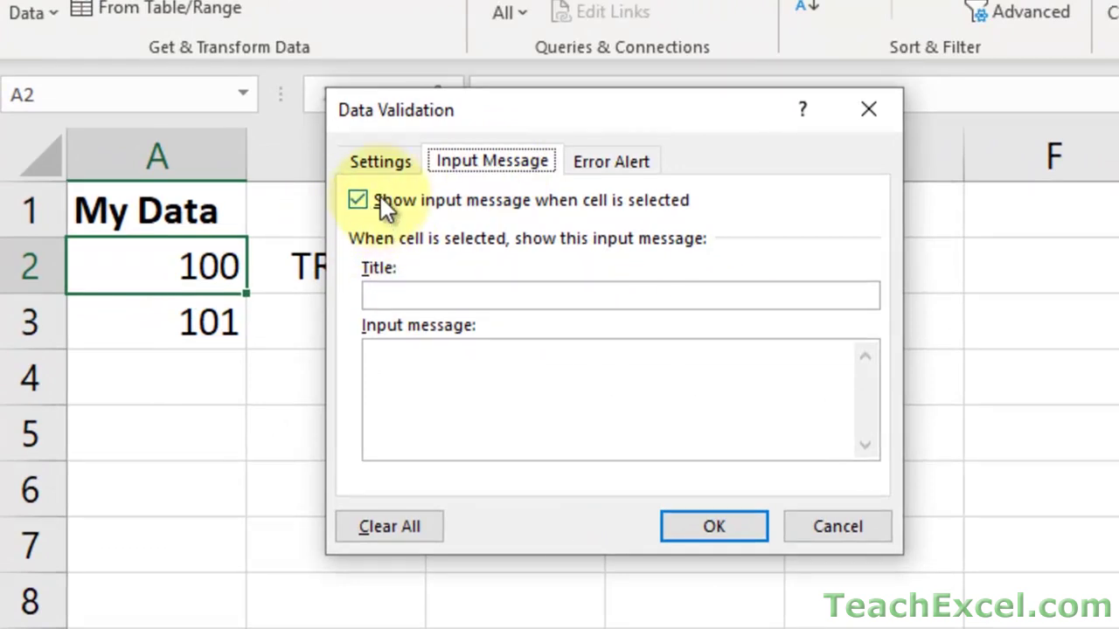
pyautogui.click(477, 296)
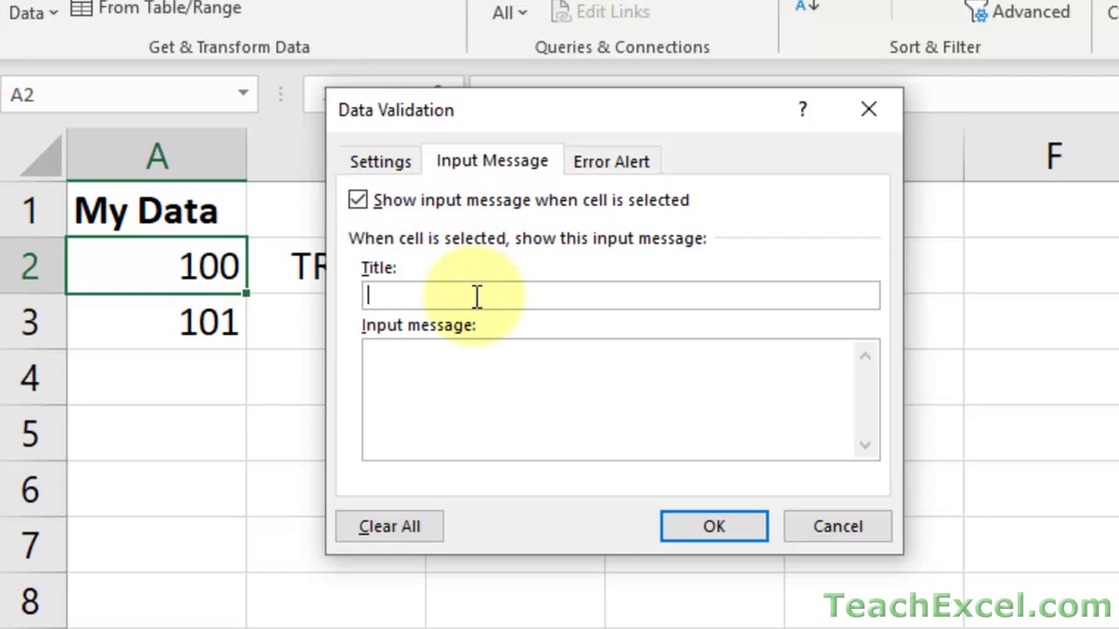
pyautogui.write('Unique Li')
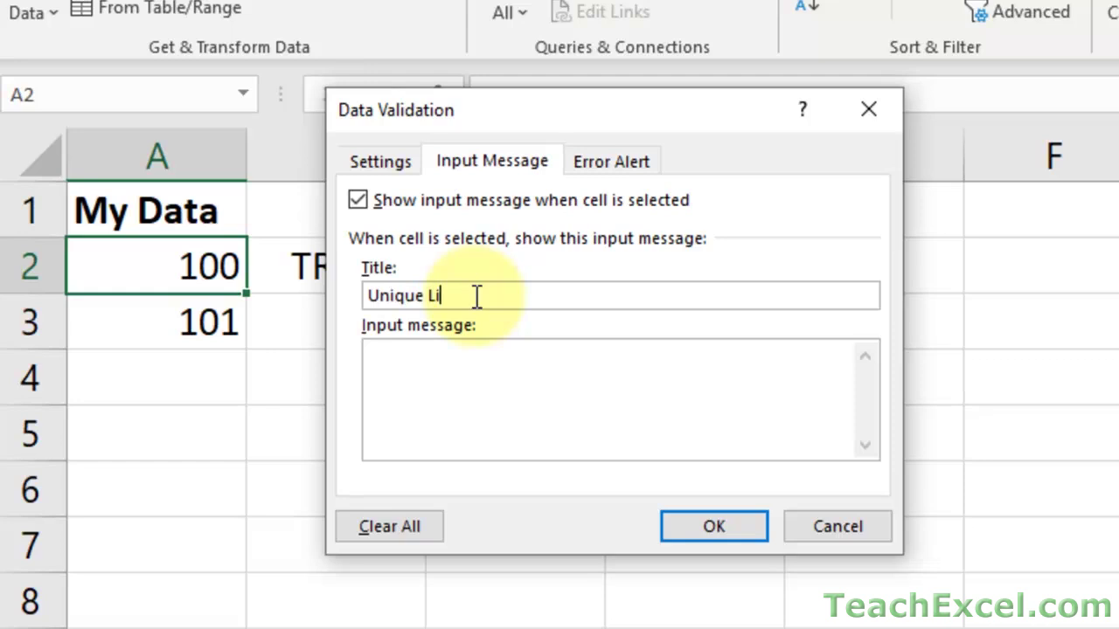
pyautogui.write('st of Parts')
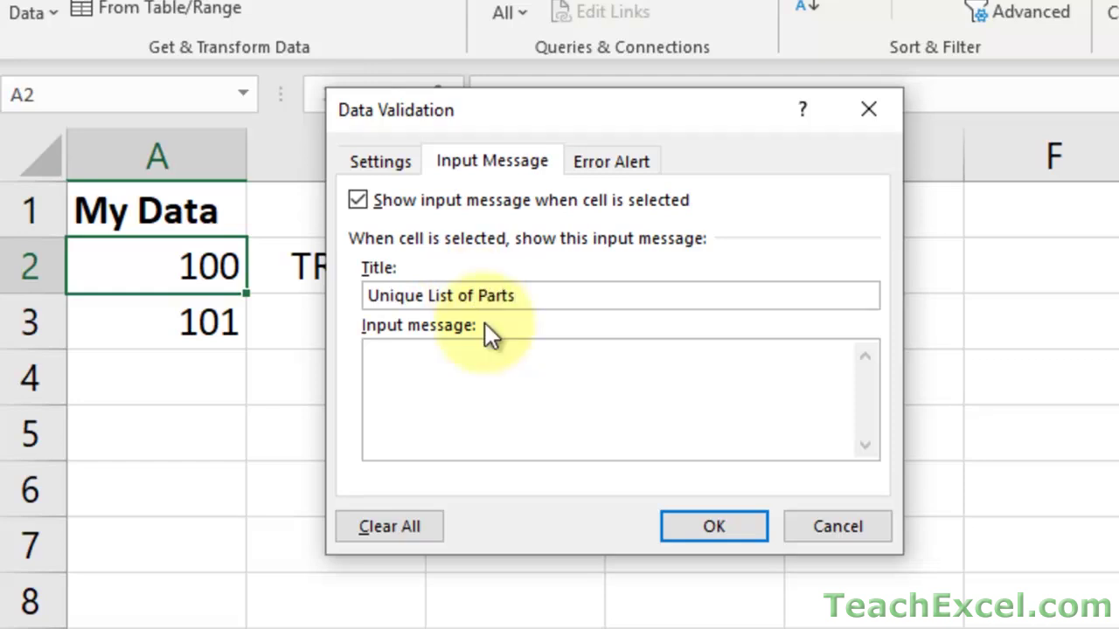
# - Set A2's input message to "Input part number here, remember that the list must contain only unique values." and apply it
pyautogui.click(505, 361)
pyautogui.write('Input part number')
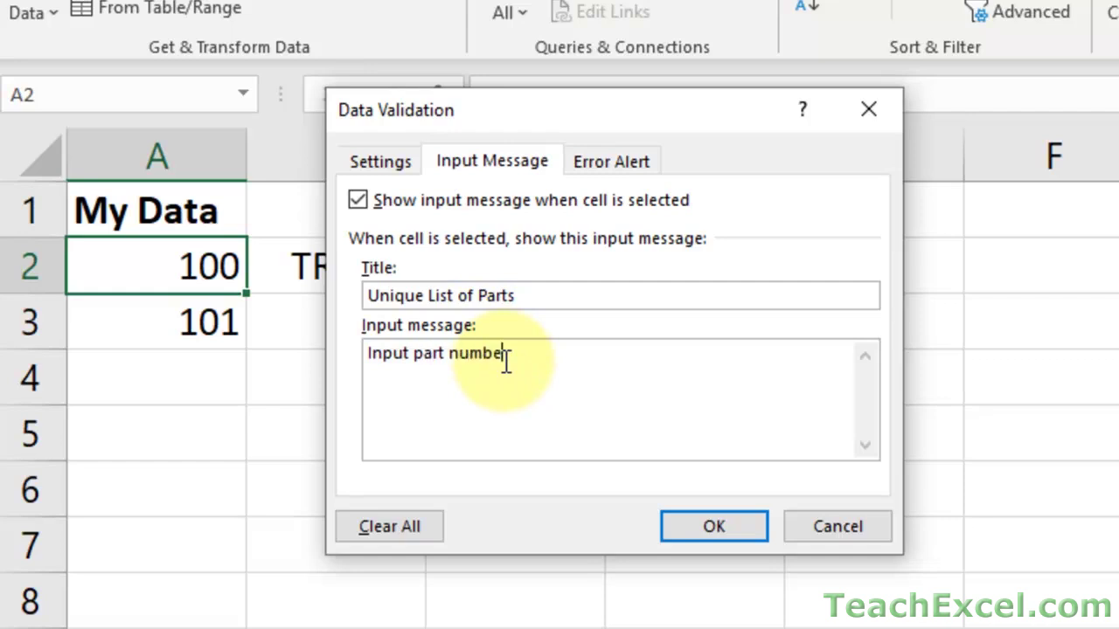
pyautogui.write(' here, remember that the lis')
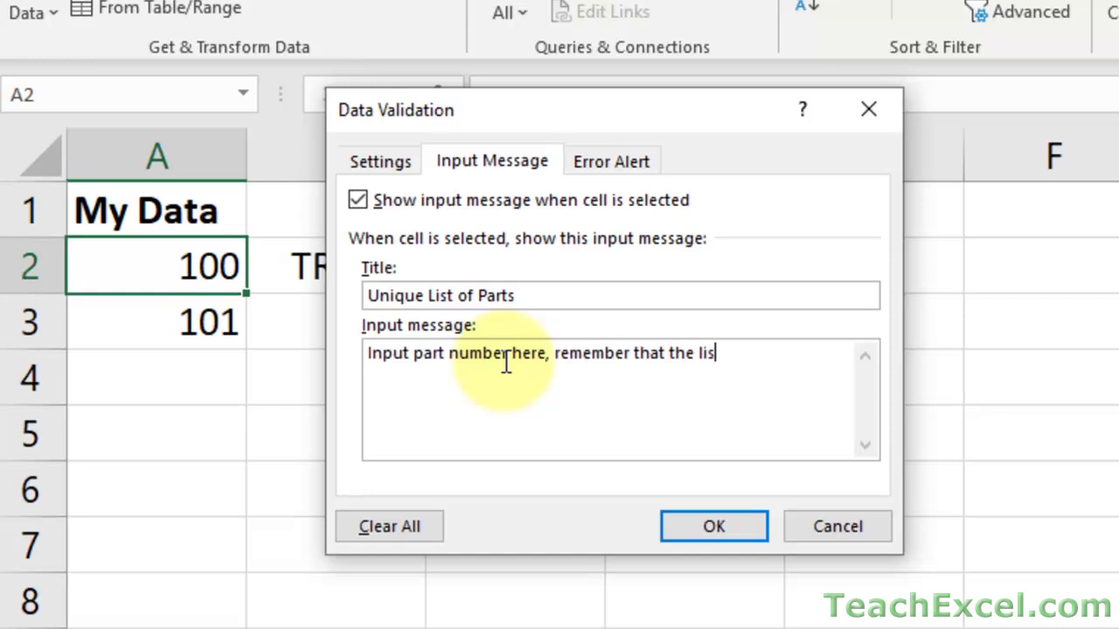
pyautogui.write('t must contain')
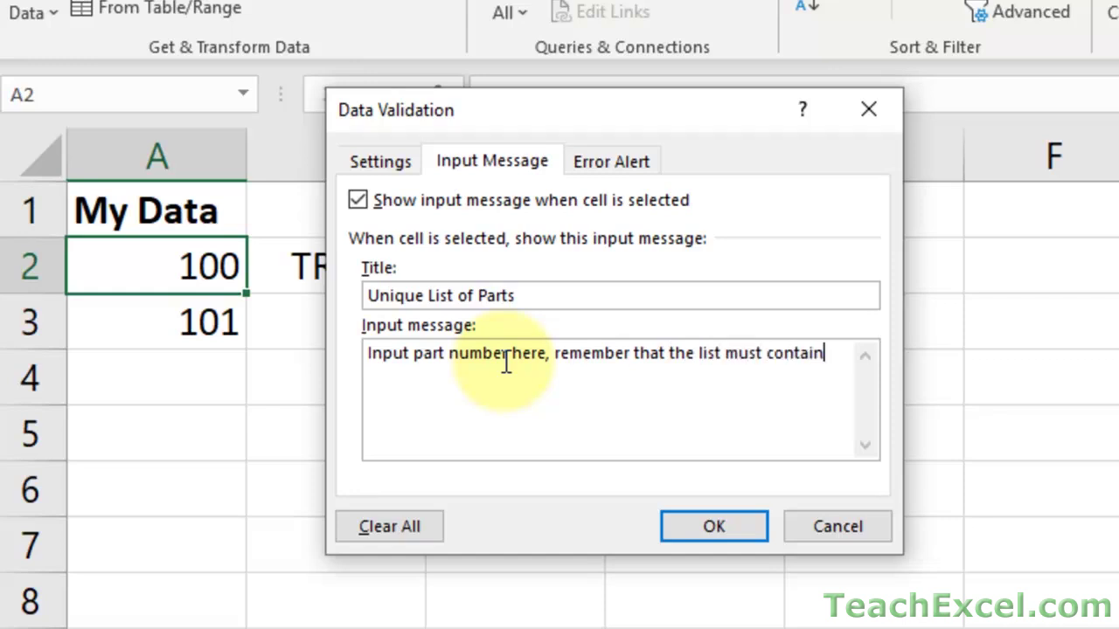
pyautogui.write(' only unique values.')
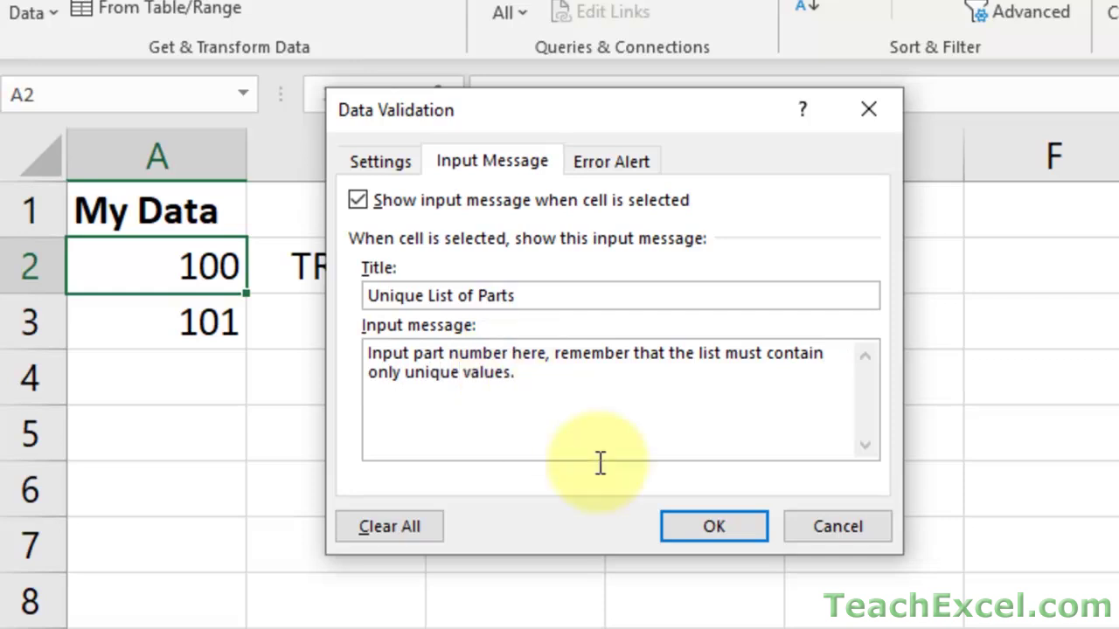
pyautogui.click(682, 517)
# - Check the input message by selecting an empty cell outside the list, A4, and A2
pyautogui.click(415, 432)
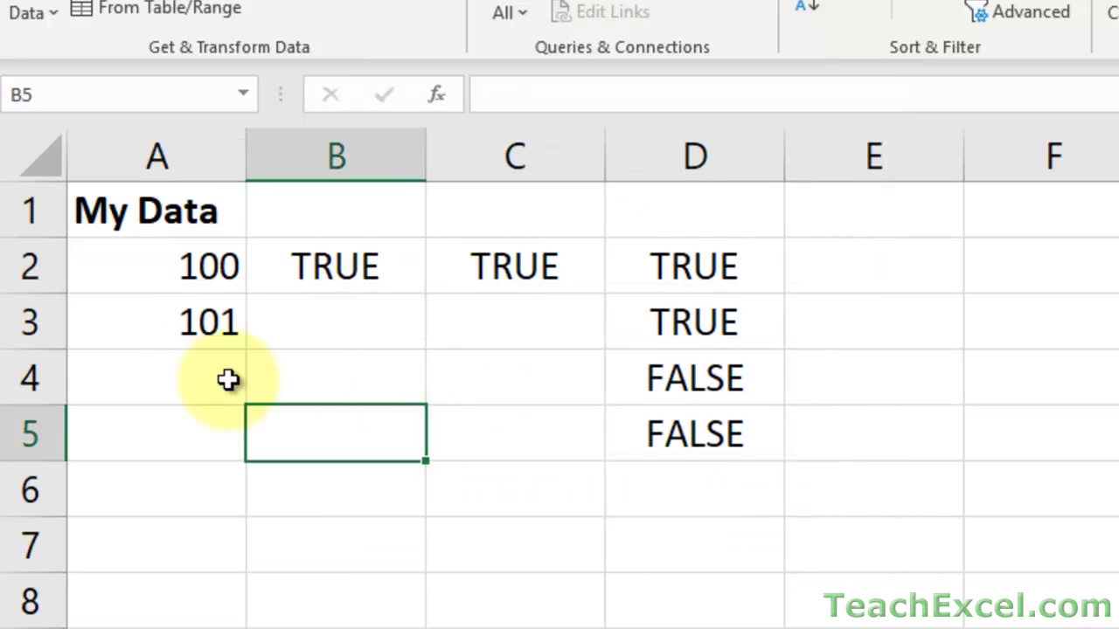
pyautogui.click(198, 355)
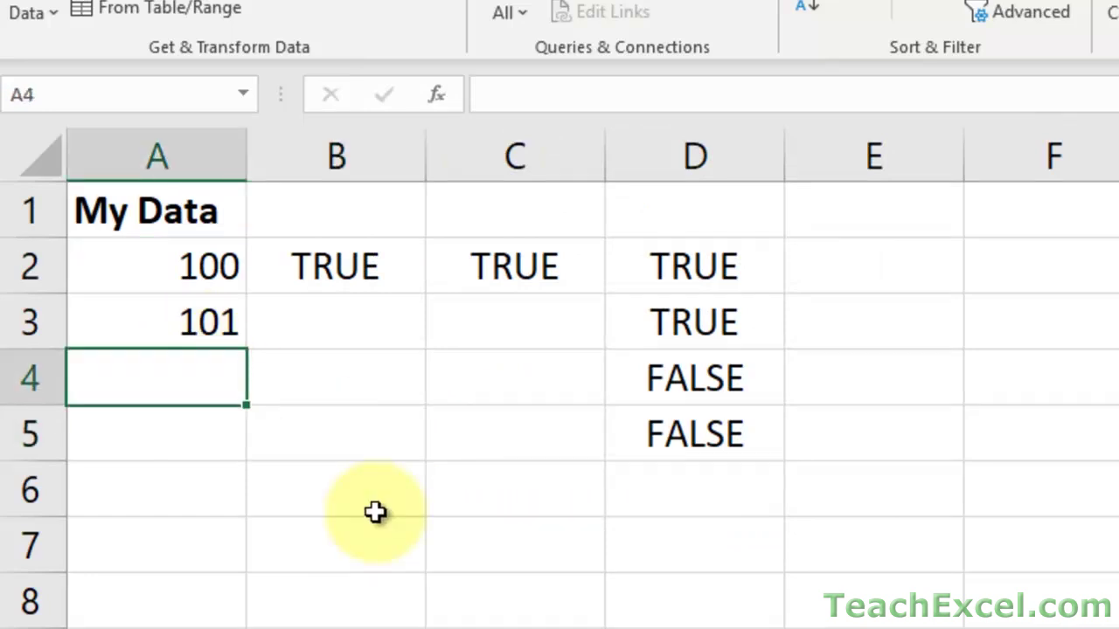
pyautogui.press('Up')
pyautogui.press('Up')
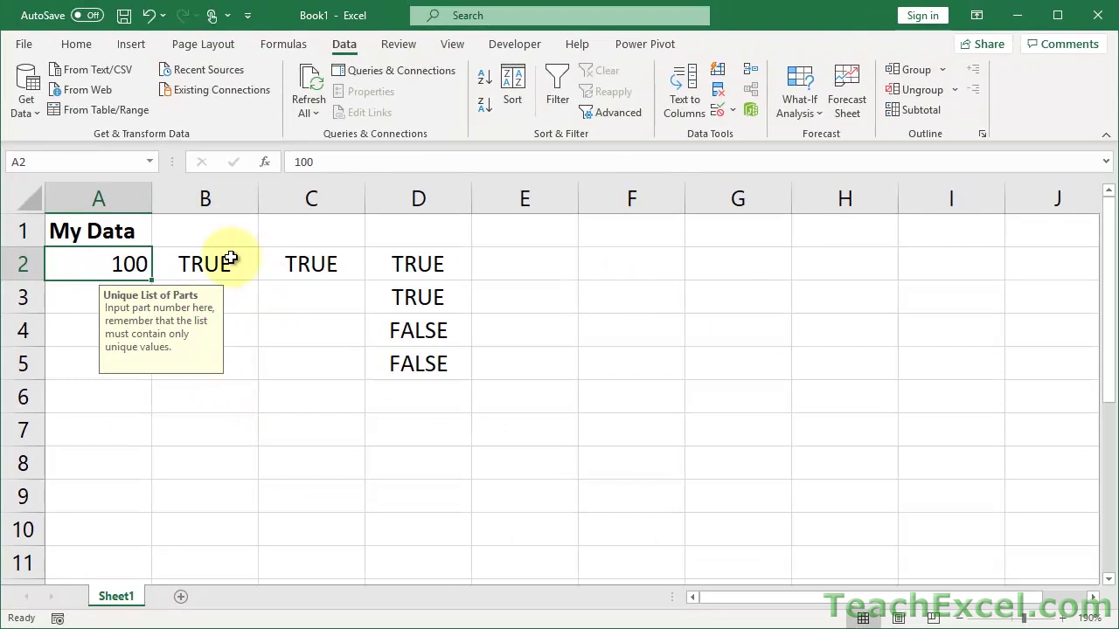
# - Review the COUNTIF formula in B2, including its =1 comparison, without changing it
pyautogui.click(230, 259)
pyautogui.doubleClick(218, 254)
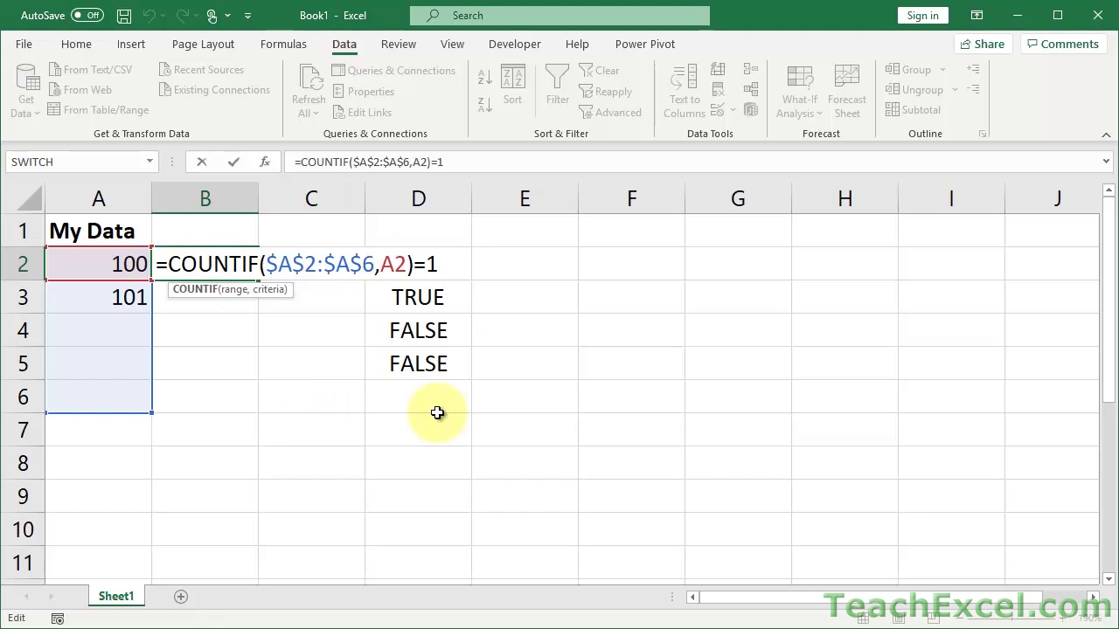
pyautogui.click(168, 268)
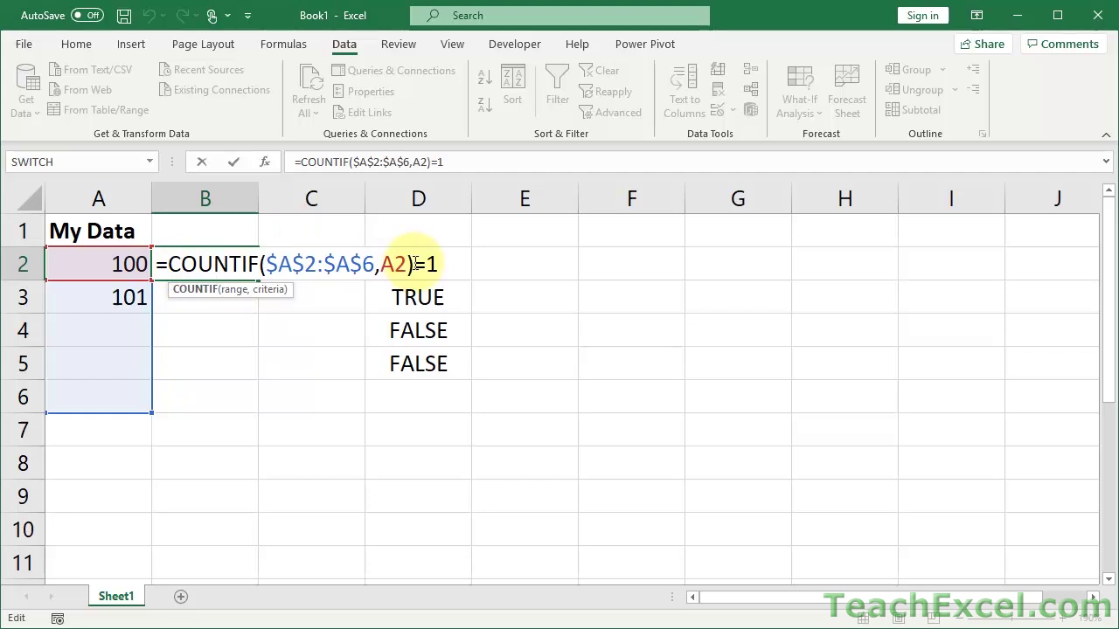
pyautogui.moveTo(415, 264); pyautogui.dragTo(427, 263)
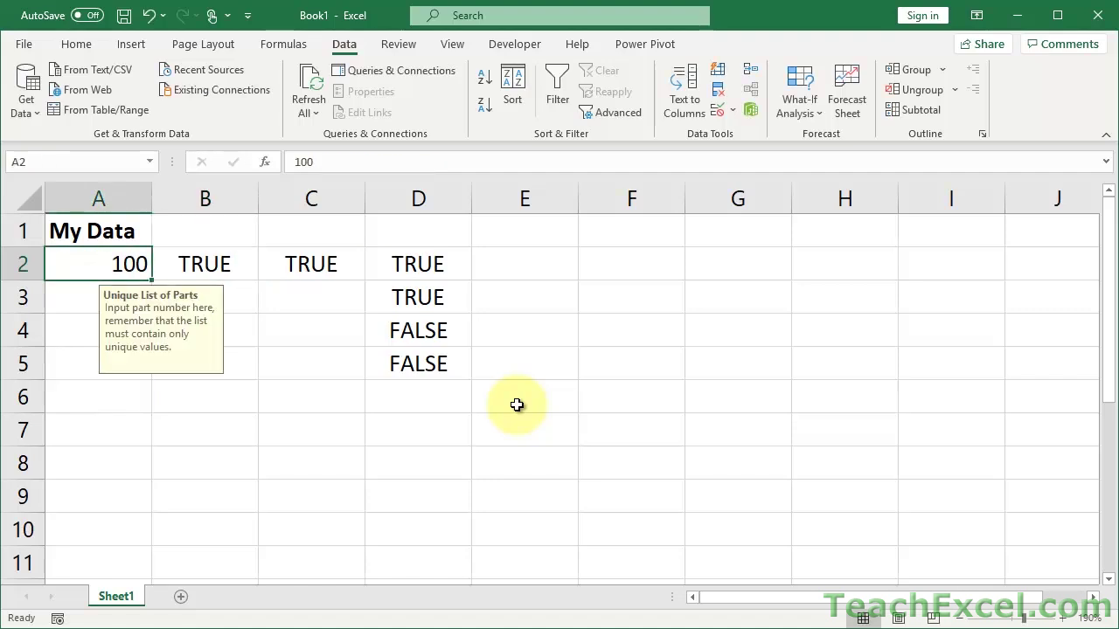
# - Review A2's data validation criteria, input message and error alert, then cancel without changing anything
pyautogui.hotkey('alt', 'd')
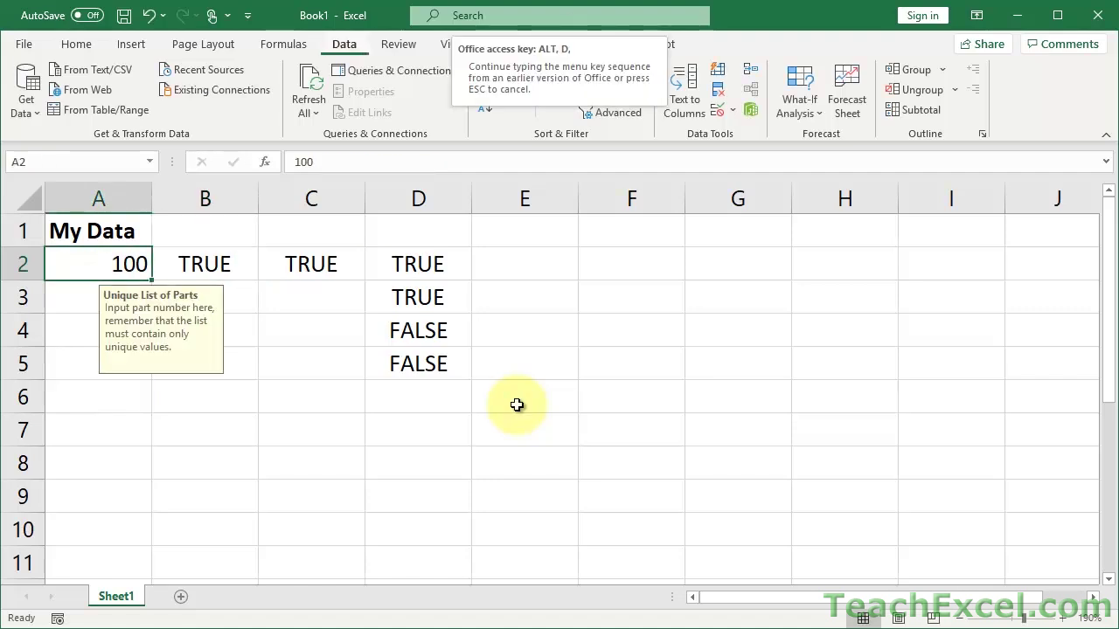
pyautogui.press('l')
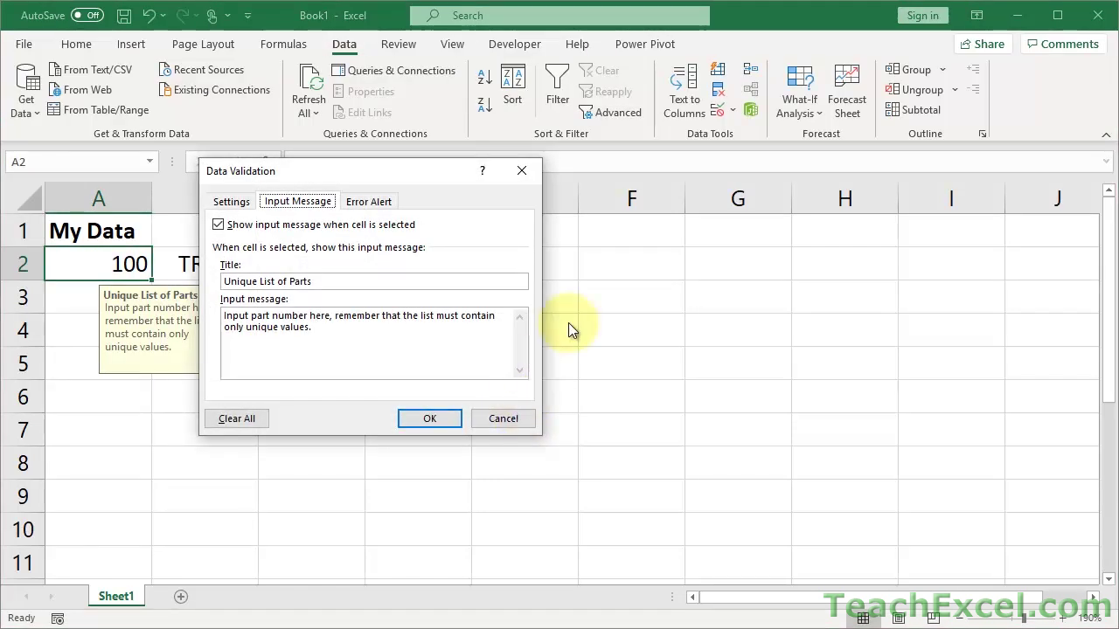
pyautogui.click(236, 202)
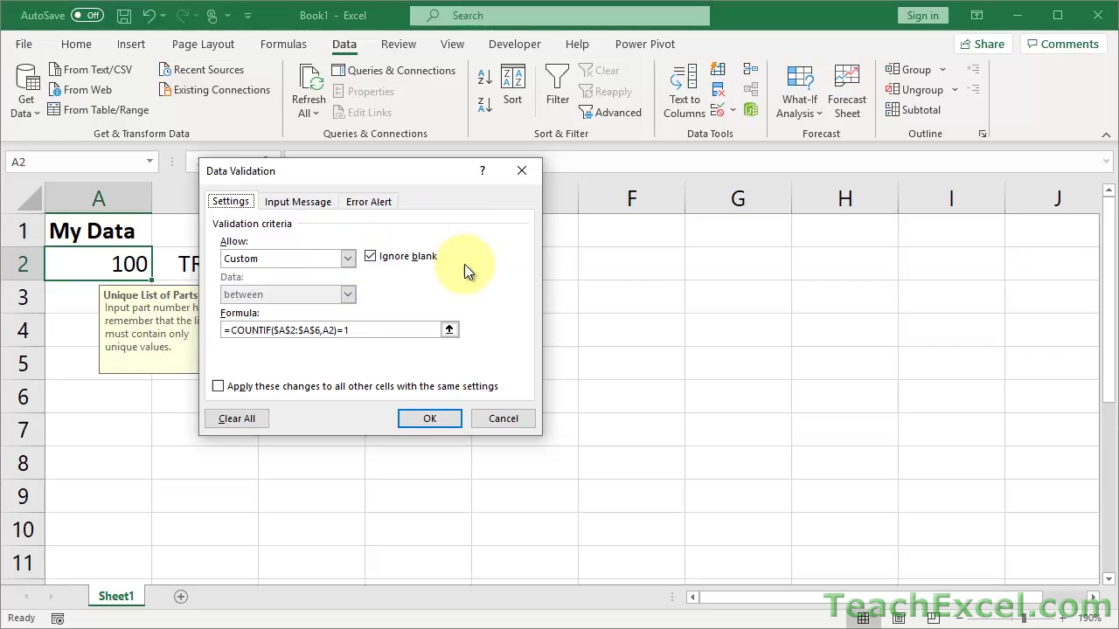
pyautogui.click(347, 259)
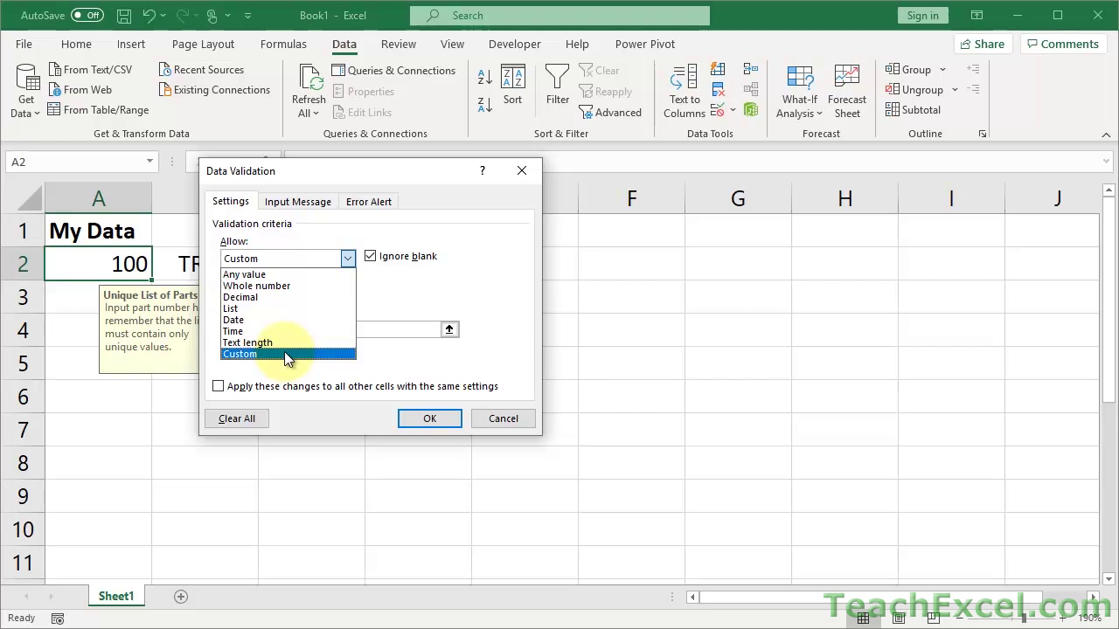
pyautogui.click(512, 280)
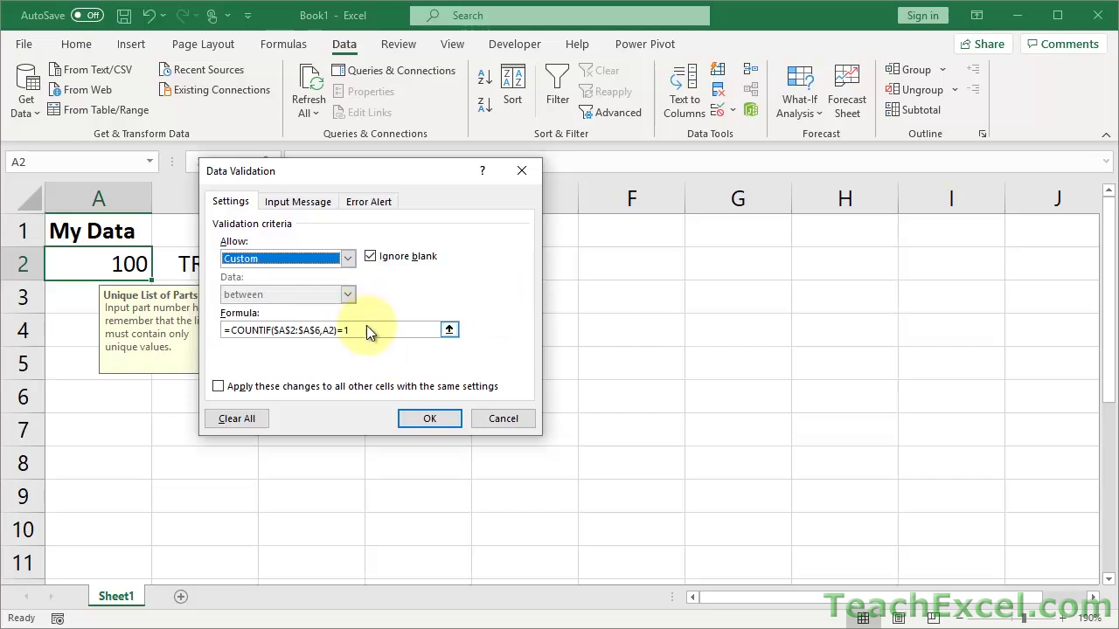
pyautogui.click(297, 203)
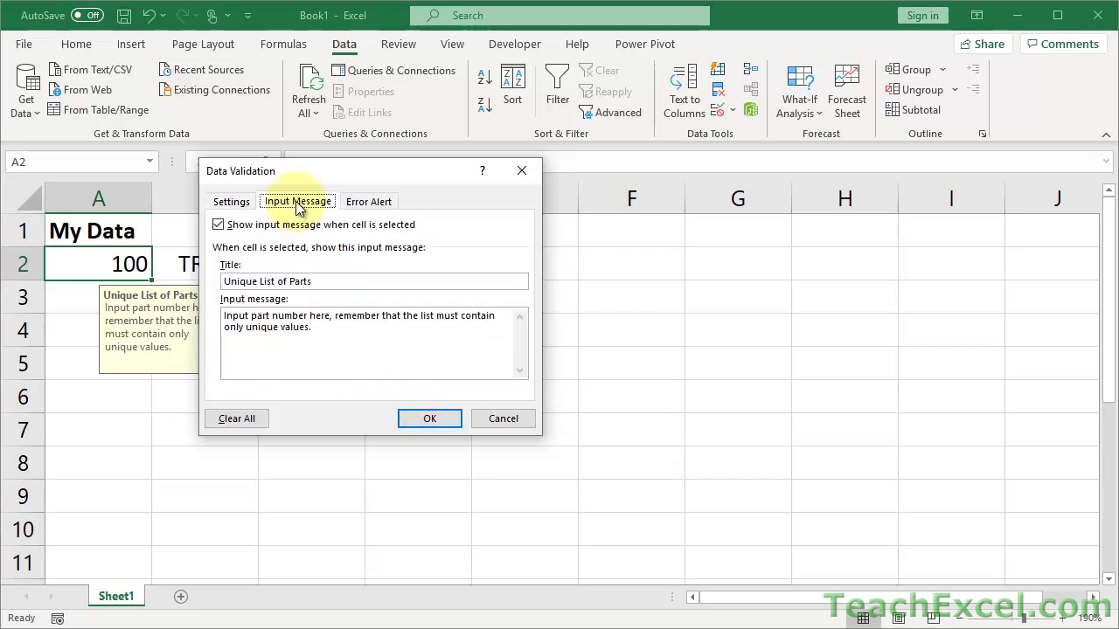
pyautogui.click(371, 205)
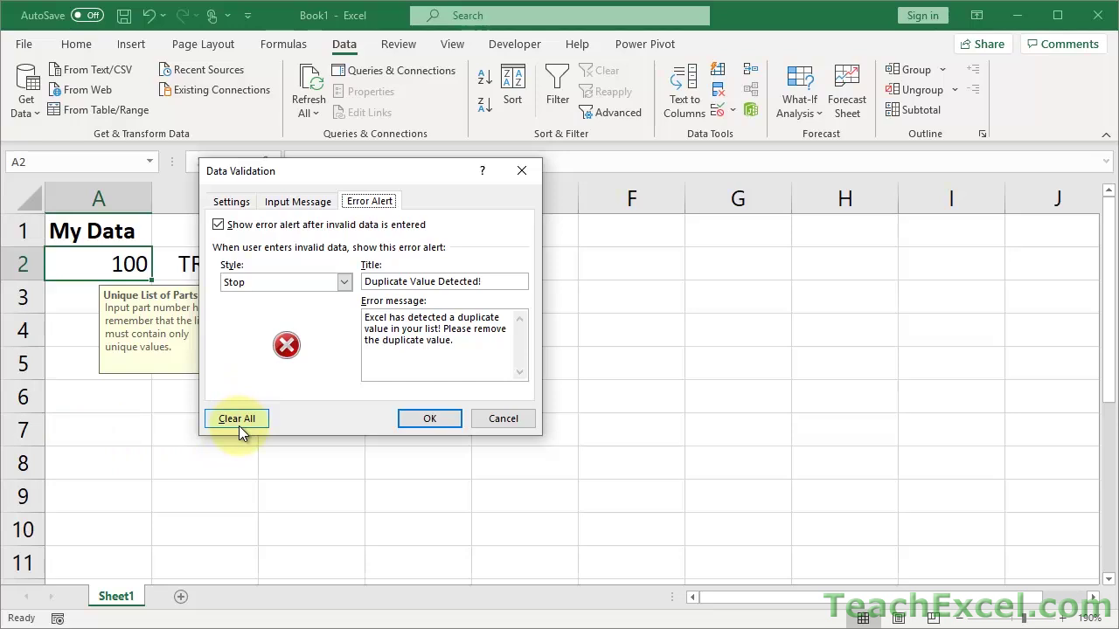
pyautogui.click(515, 423)
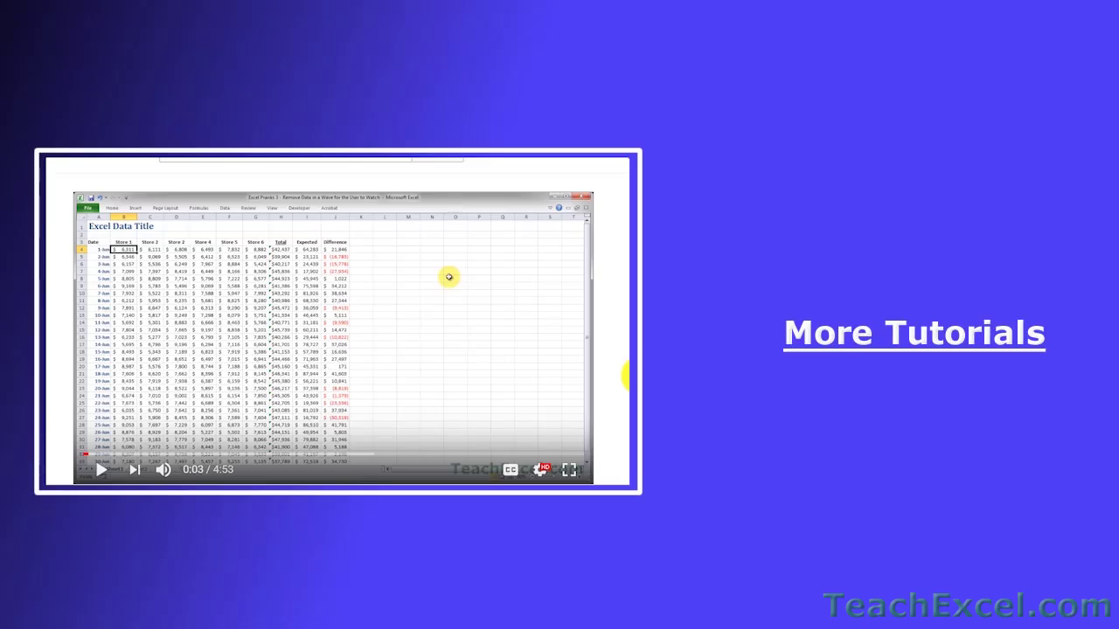
pyautogui.scroll(-5, 450, 262)
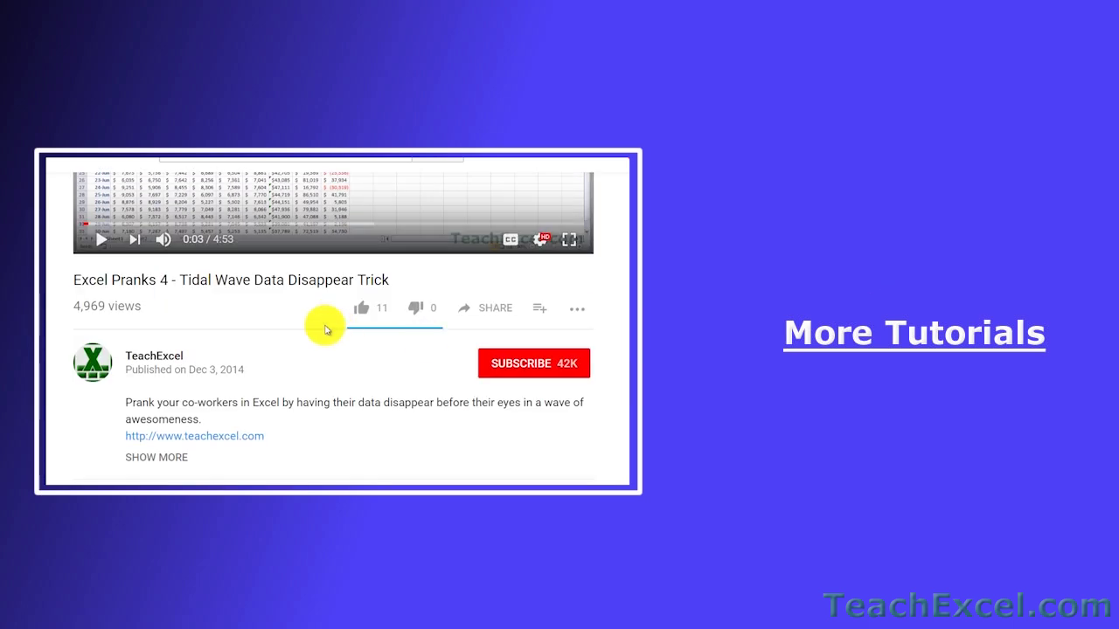
pyautogui.click(361, 308)
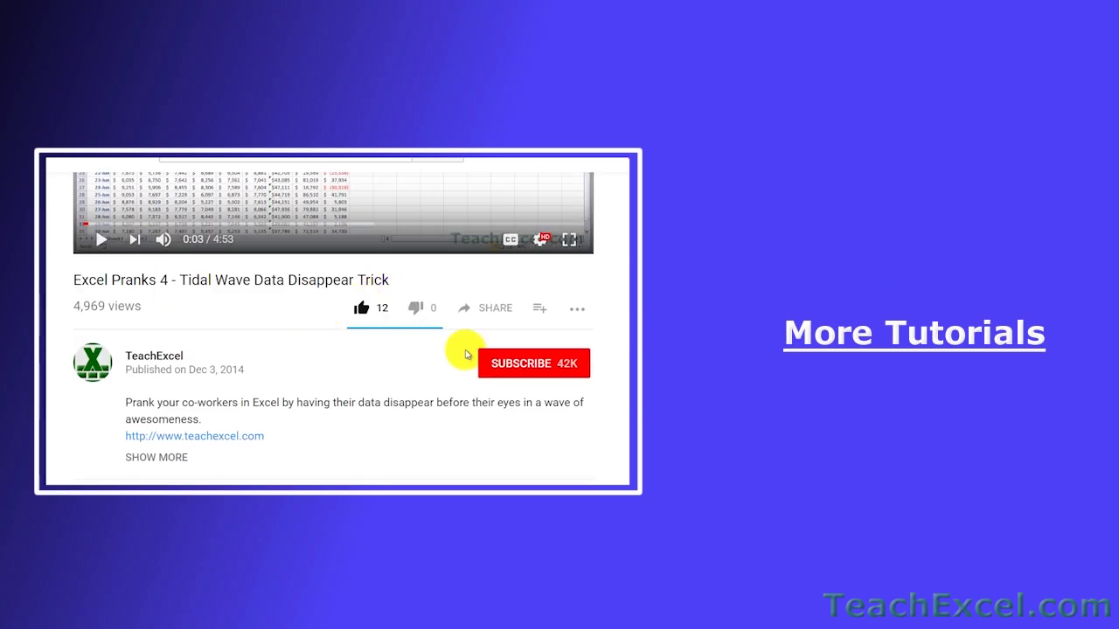
pyautogui.click(502, 361)
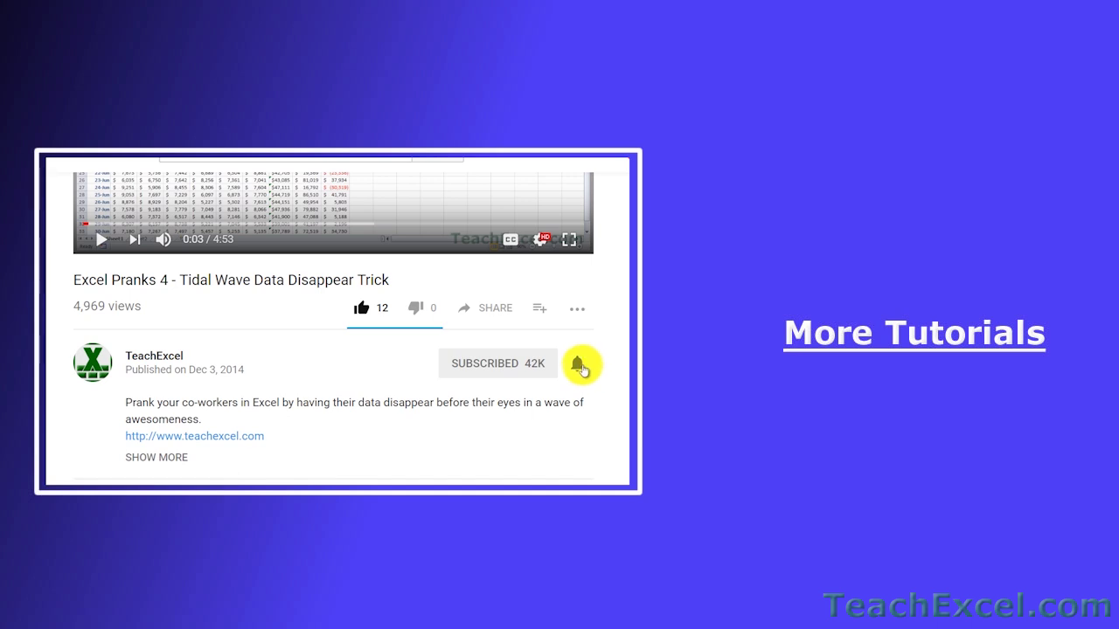
pyautogui.click(577, 365)
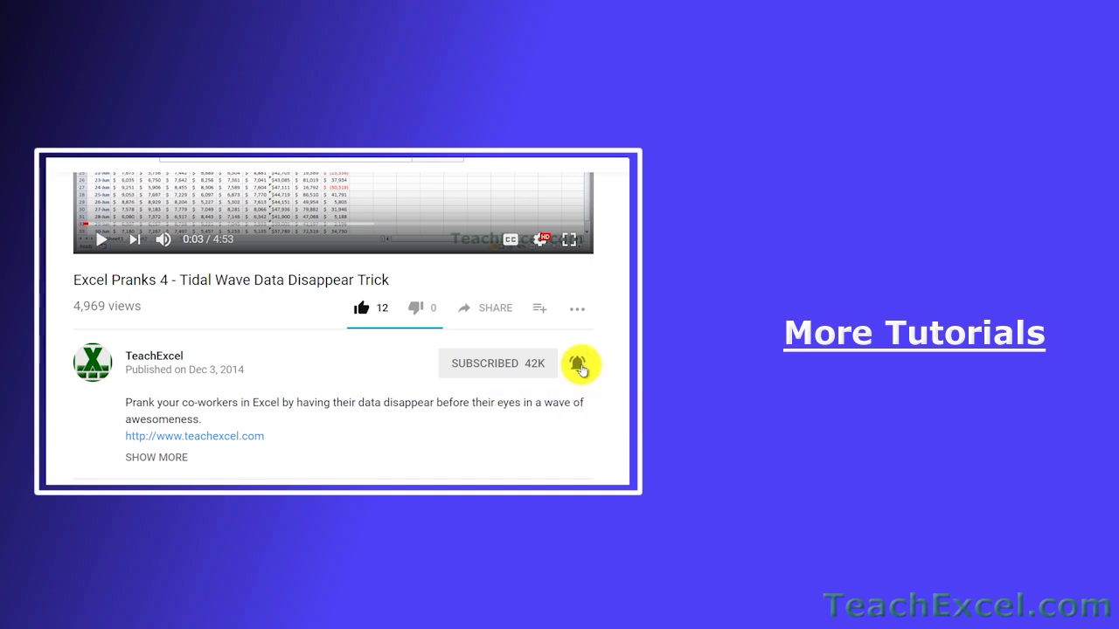